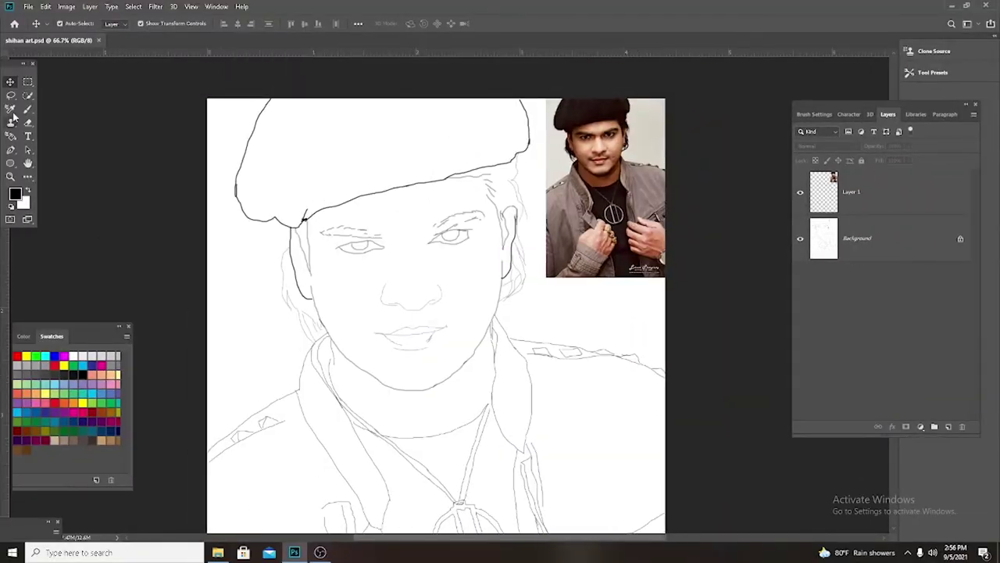
Add a new layer above Layer 1 named 'face'.
left_click(948, 427)
double_click(847, 191)
type("face")
key("Return")
Paint soft pink over the face, chin, jaw and cheeks with a 14% opacity brush.
left_click(597, 122)
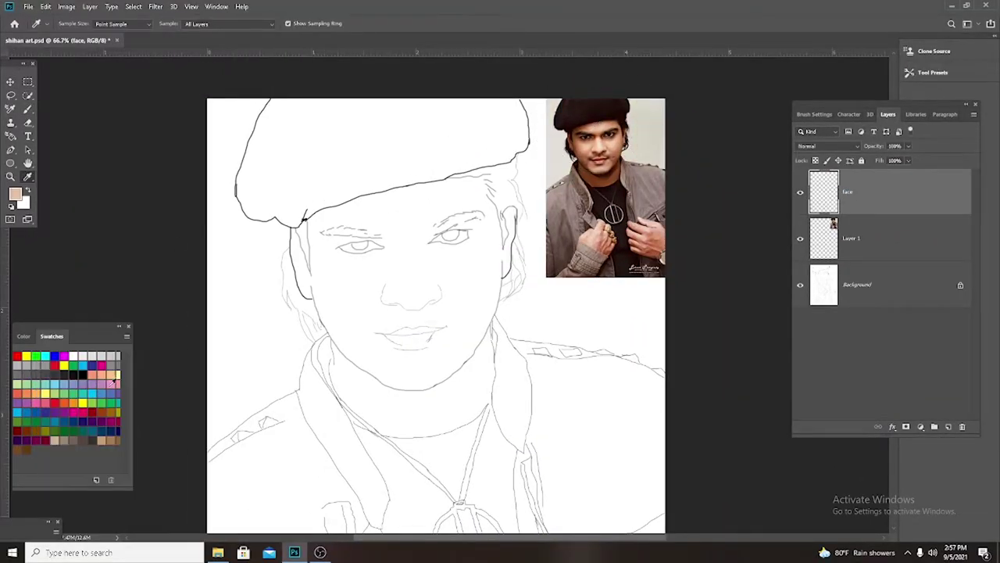
key("b")
left_click_drag(390, 199, 453, 207)
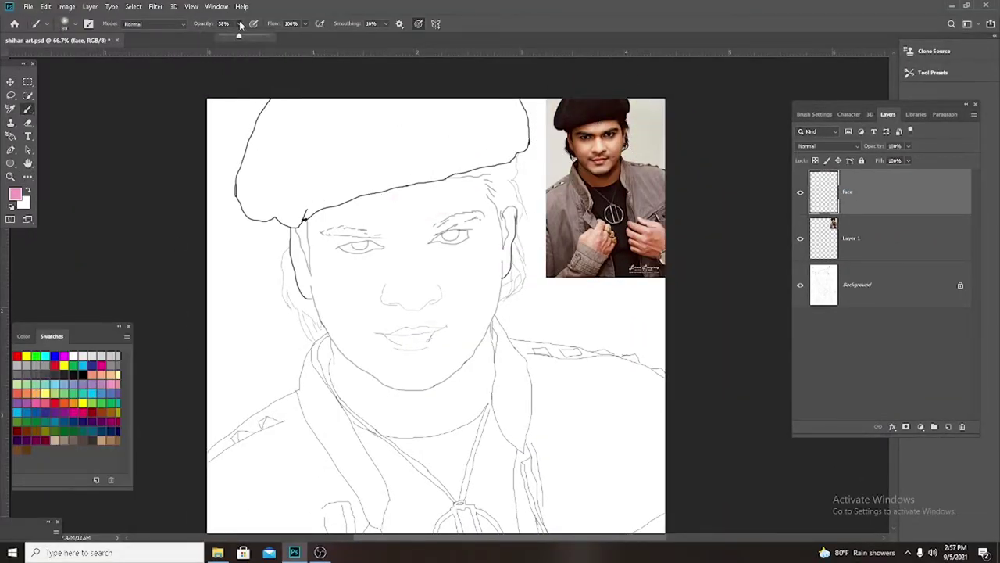
mouse_move(360, 207)
left_mouse_down()
mouse_move(453, 352)
mouse_move(370, 229)
mouse_move(351, 335)
mouse_move(402, 311)
mouse_move(364, 234)
mouse_move(369, 299)
mouse_move(401, 383)
mouse_move(346, 336)
mouse_move(317, 281)
left_mouse_up()
mouse_move(438, 344)
left_mouse_down()
mouse_move(490, 300)
mouse_move(477, 319)
left_mouse_up()
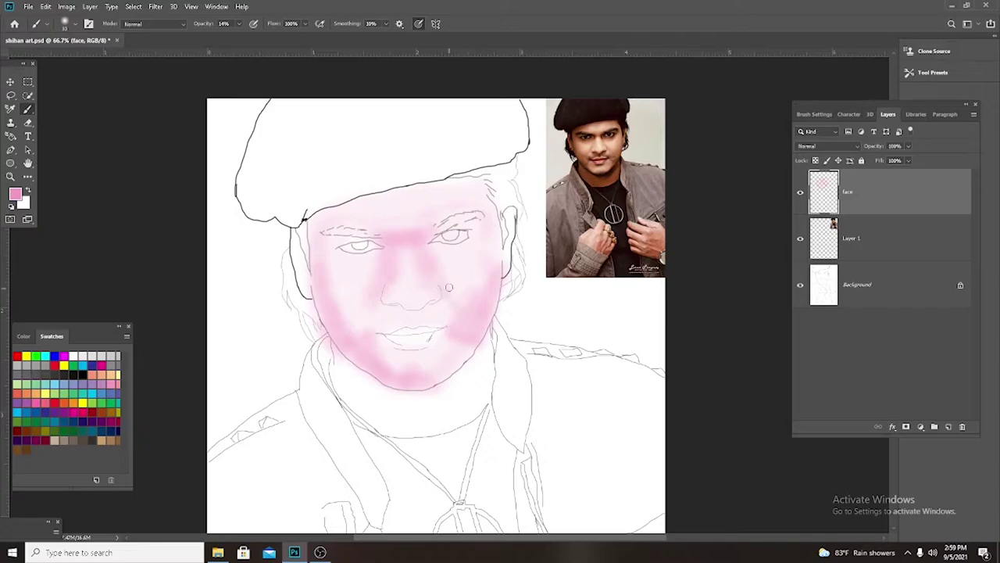
Add faint pink across the cheek and eye area at 4% opacity.
key("0")
key("4")
key("bracketright")
key("bracketright")
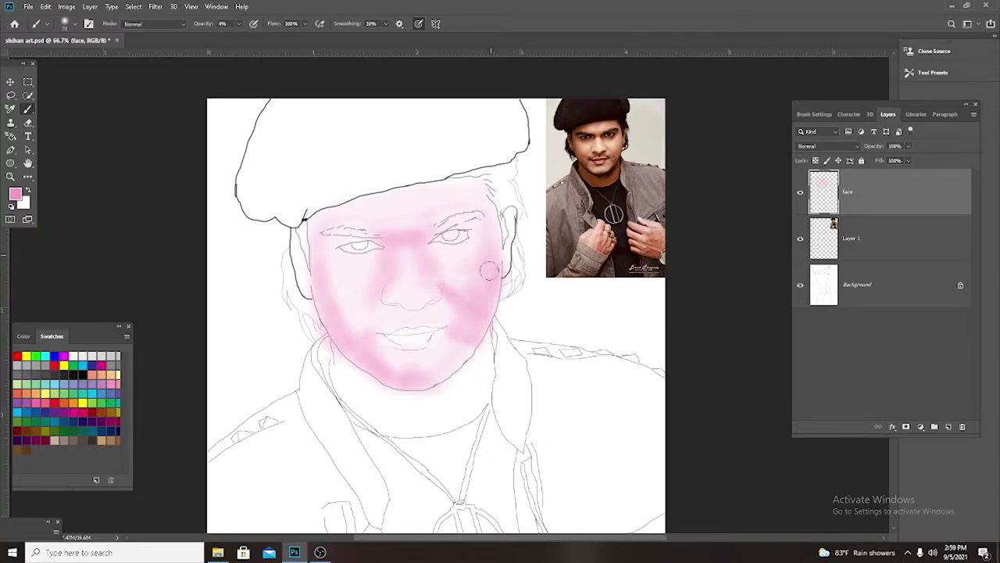
key("bracketleft")
key("bracketleft")
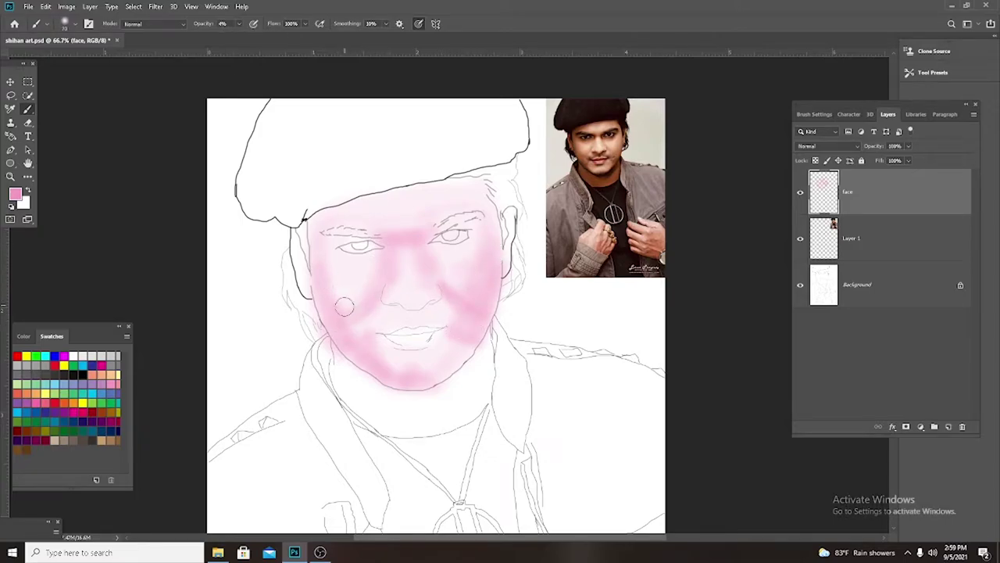
left_click_drag(345, 306, 455, 247)
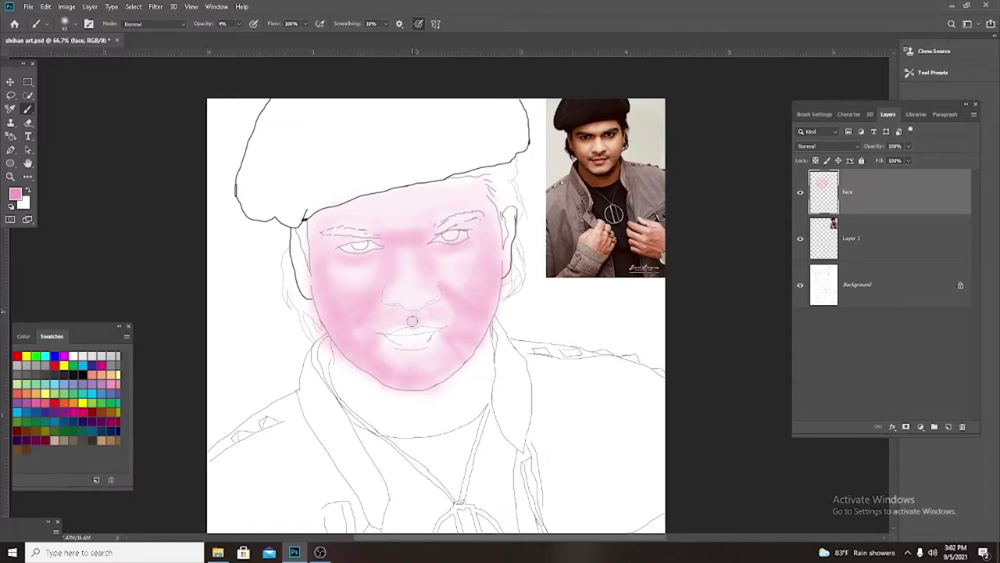
Paint light peach skin tone over both ears at 23% opacity.
left_click(10, 150, "alt")
key("2")
key("3")
key("bracketleft")
left_click_drag(513, 209, 506, 231)
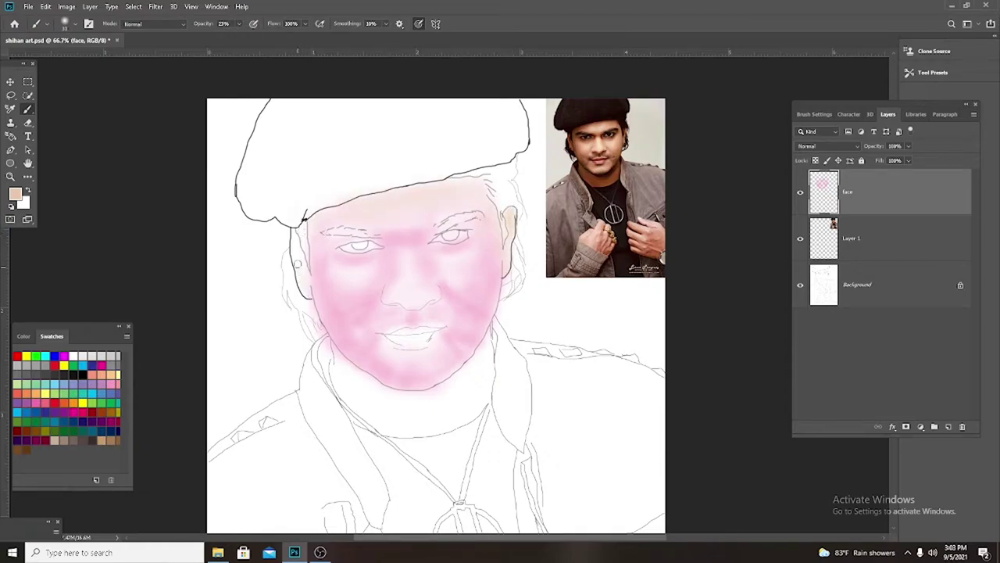
left_click_drag(297, 264, 301, 285)
With a size 60 brush at 6%, tint the forehead, left cheek, chin and left face edge peach.
key("6")
key("bracketright")
key("bracketright")
key("bracketright")
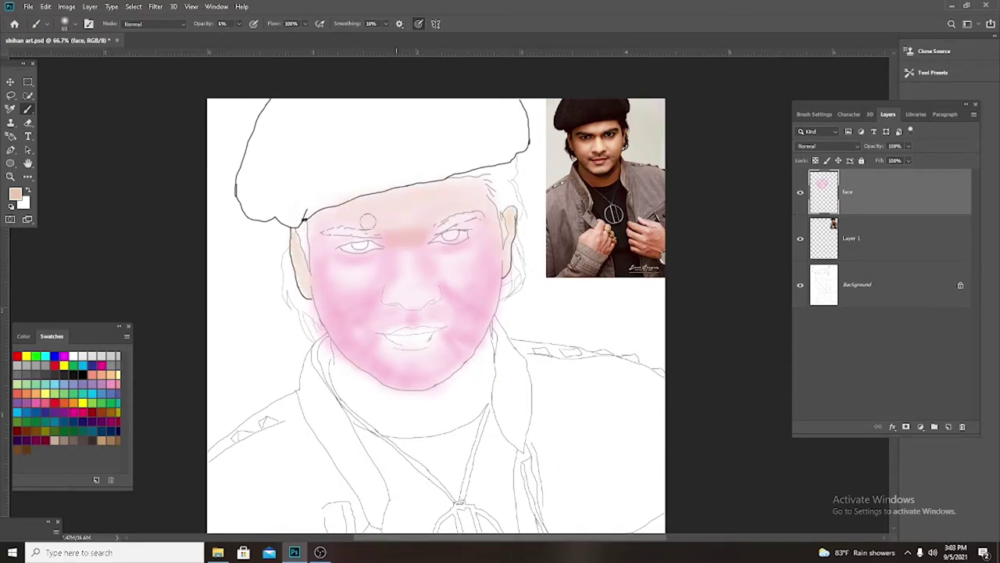
left_click_drag(367, 221, 398, 209)
mouse_move(361, 277)
left_mouse_down()
mouse_move(326, 264)
mouse_move(414, 363)
mouse_move(441, 275)
left_mouse_up()
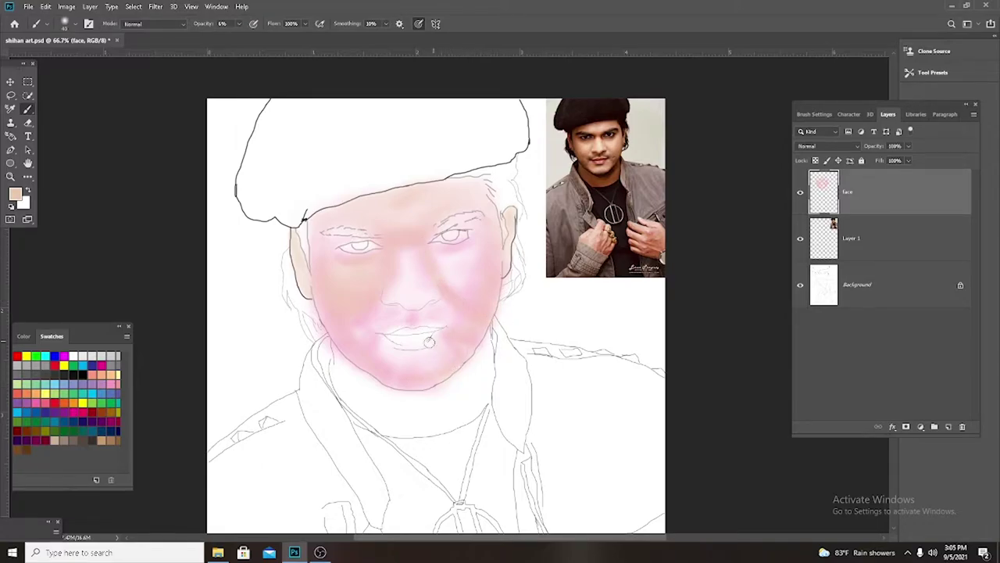
left_click_drag(428, 340, 418, 367)
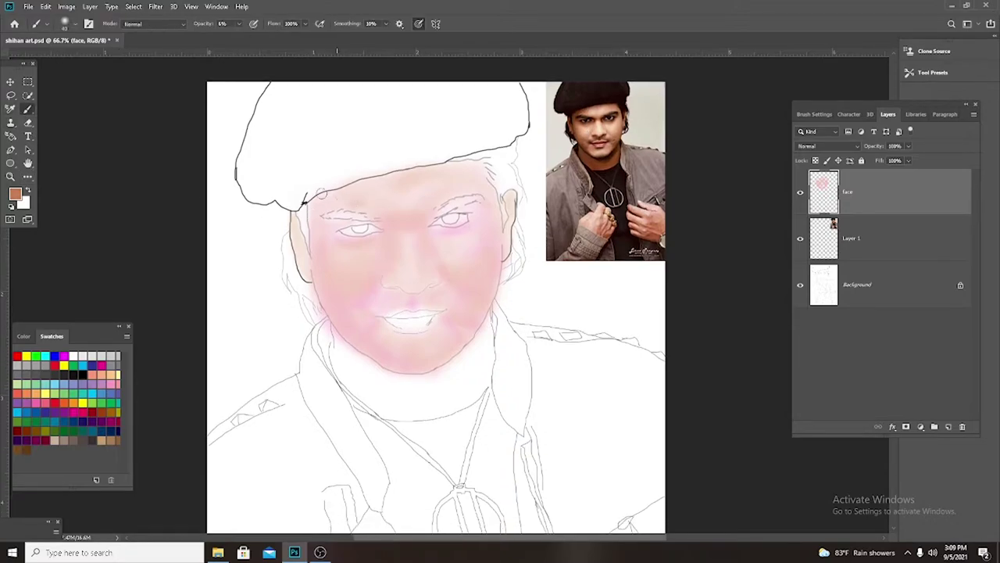
mouse_move(320, 192)
left_mouse_down()
mouse_move(367, 202)
mouse_move(320, 247)
left_mouse_up()
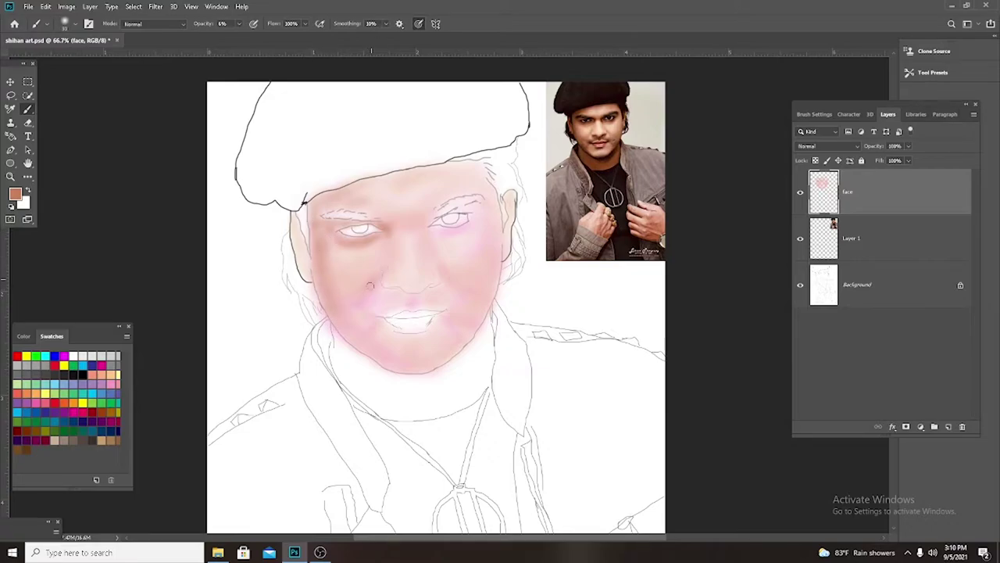
Shade the chin, jaw, mouth and forehead brown, lightening the area above the upper lip.
mouse_move(370, 286)
left_mouse_down()
mouse_move(375, 312)
mouse_move(344, 295)
mouse_move(426, 361)
mouse_move(453, 332)
left_mouse_up()
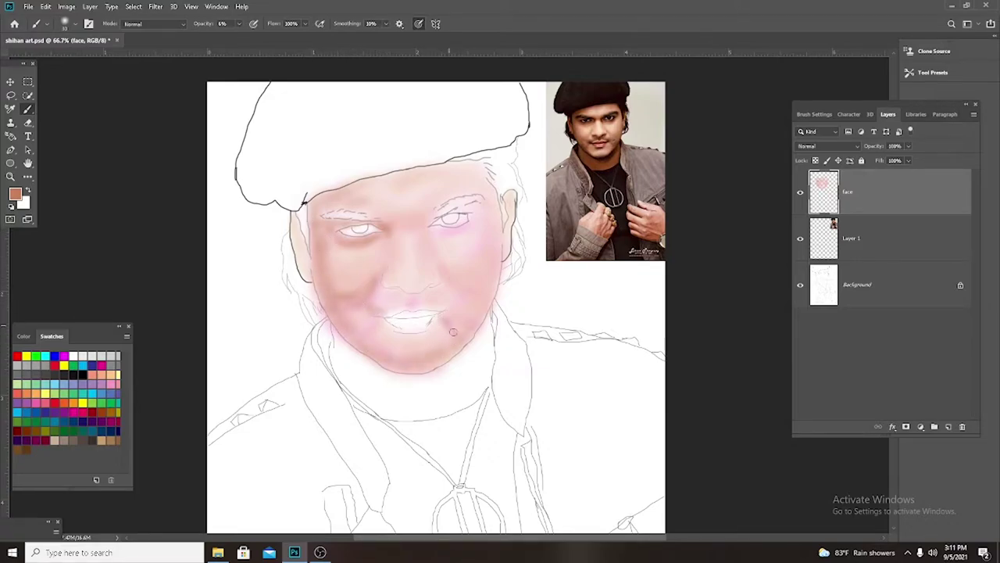
mouse_move(381, 319)
left_mouse_down()
mouse_move(415, 353)
mouse_move(351, 318)
left_mouse_up()
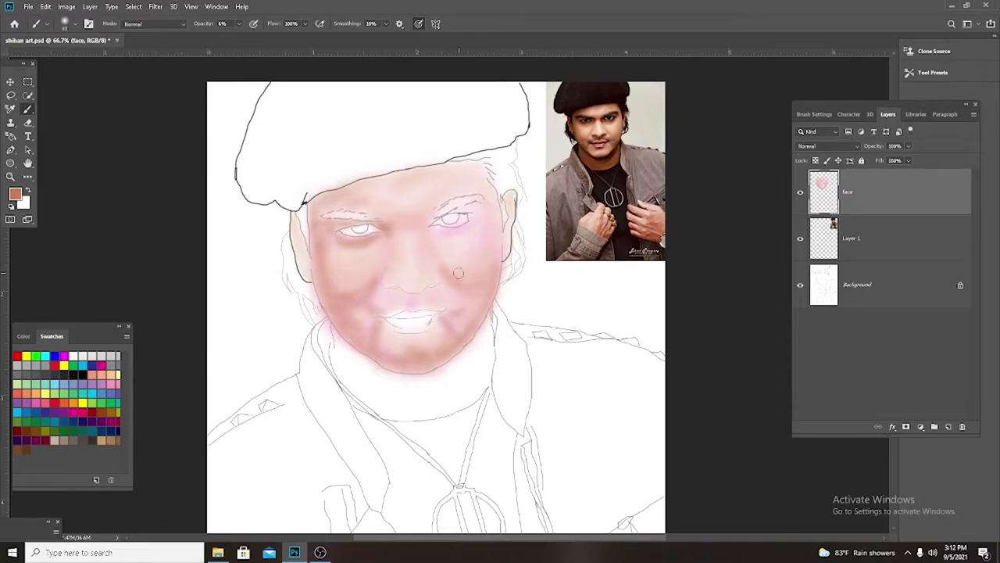
left_click_drag(490, 166, 352, 187)
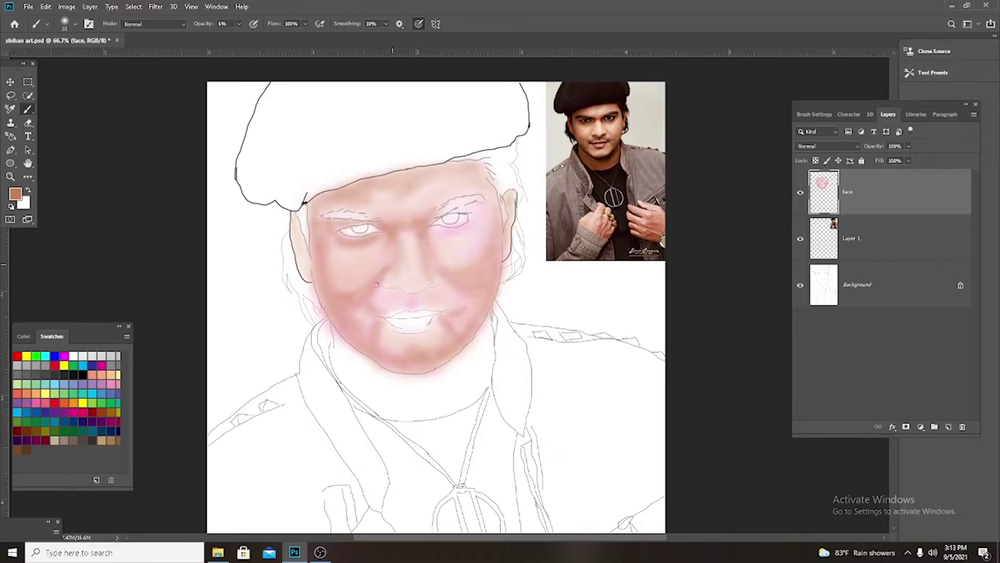
left_click_drag(390, 287, 430, 275)
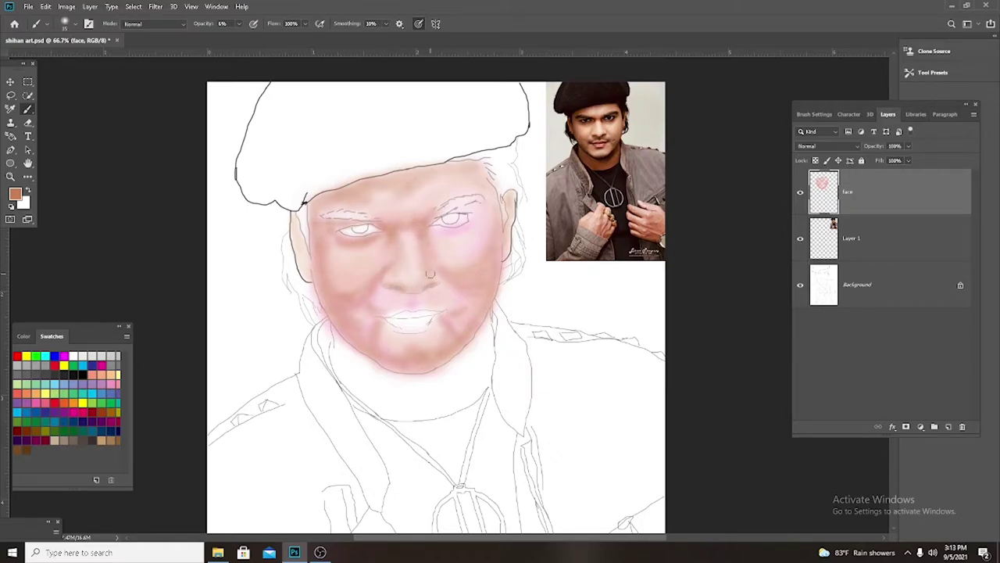
Sample a lighter reference skin tone and blend the upper lip, left cheek and right eye at 5%.
left_click(612, 126, "alt")
key("0")
key("8")
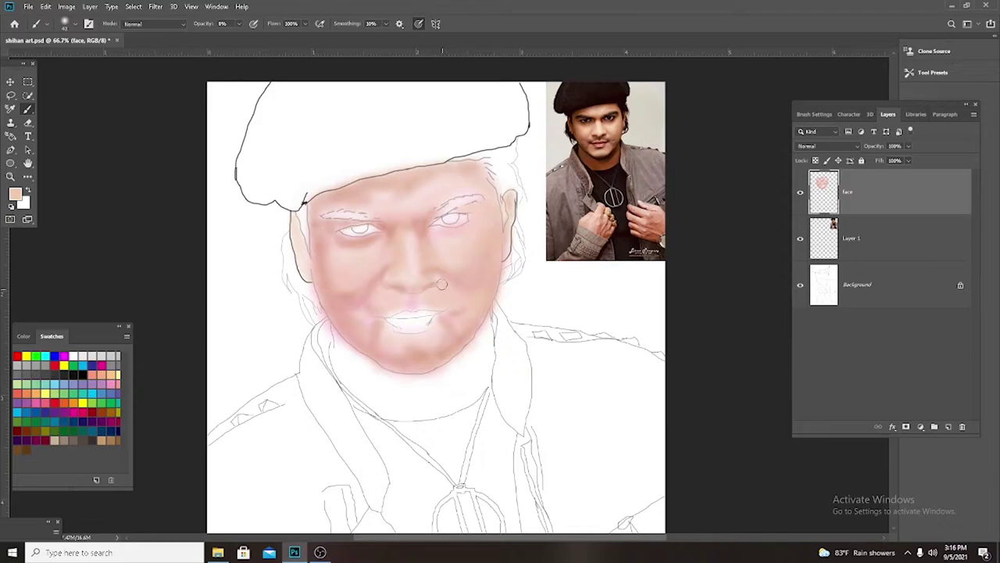
key("0")
key("5")
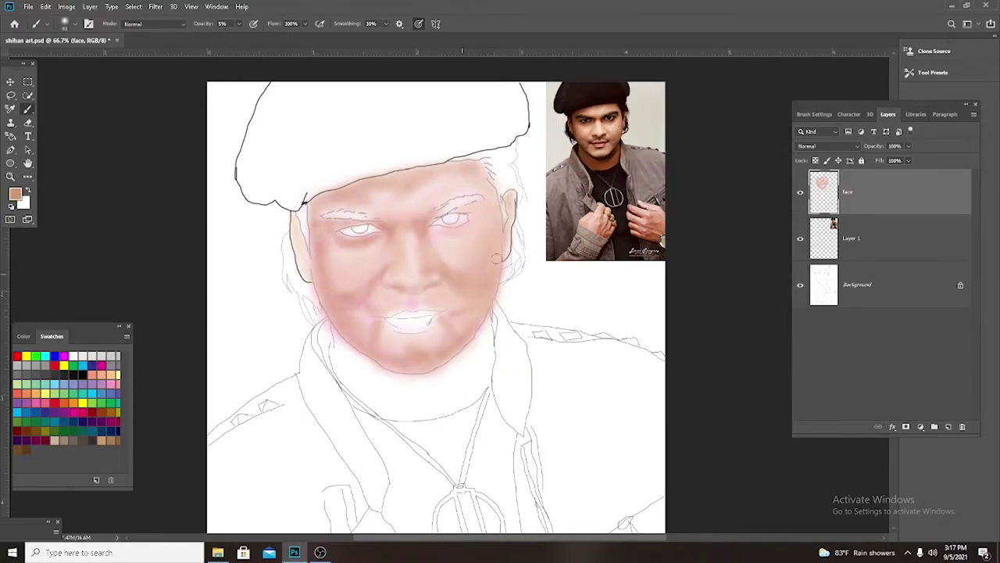
left_click_drag(415, 307, 432, 298)
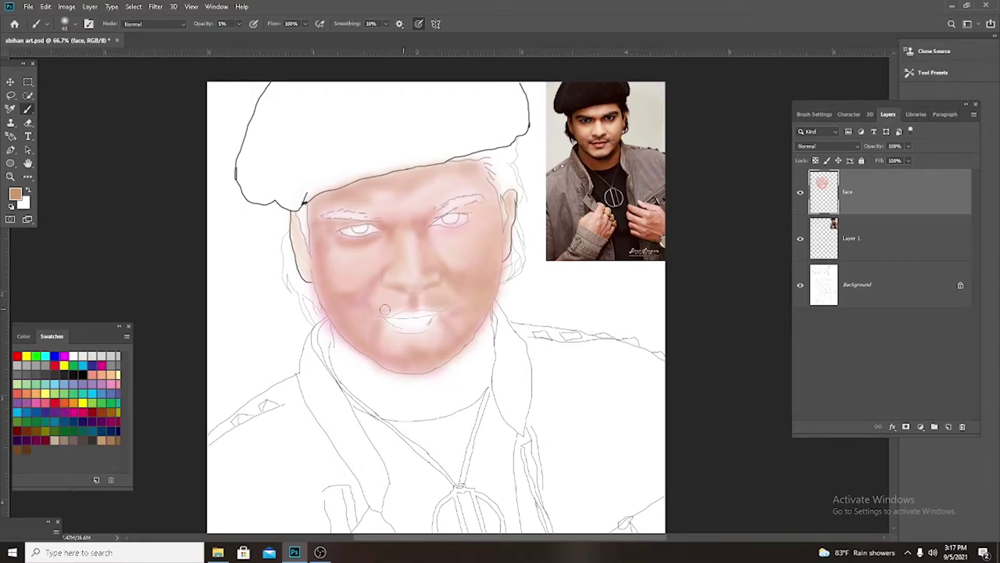
mouse_move(355, 280)
left_mouse_down()
mouse_move(379, 246)
mouse_move(317, 232)
left_mouse_up()
mouse_move(460, 230)
left_mouse_down()
mouse_move(446, 230)
mouse_move(478, 208)
left_mouse_up()
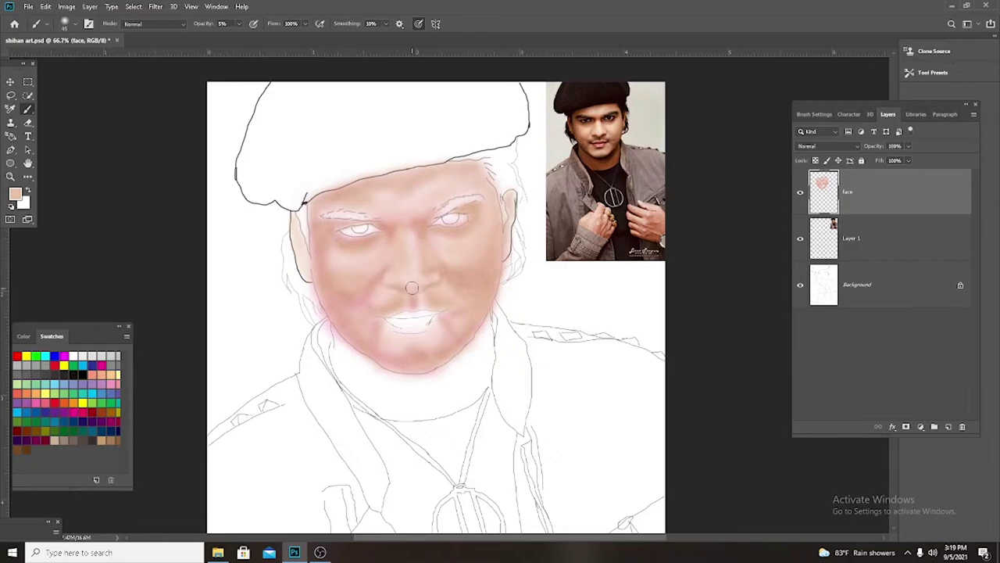
key("x")
key("0")
key("5")
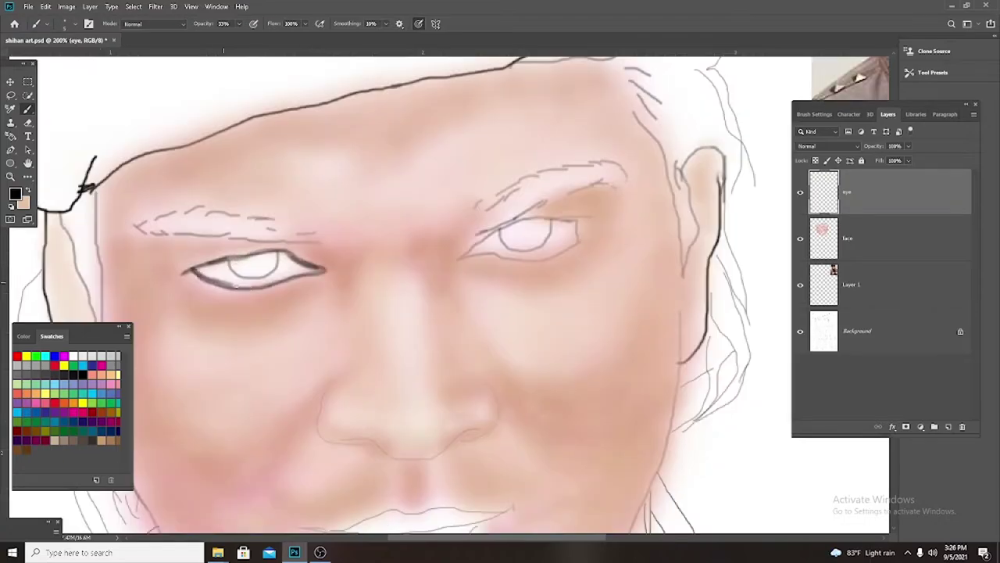
Ink thick dark upper and lower eyelids on both eyes and fill the left iris black.
left_click_drag(218, 256, 293, 258)
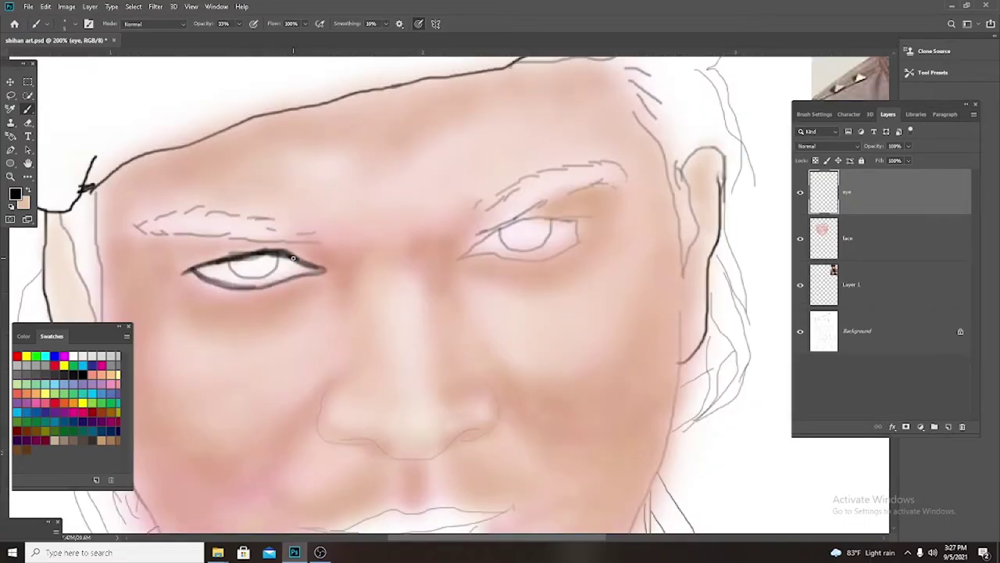
left_click_drag(509, 182, 565, 189)
left_click_drag(379, 274, 251, 283)
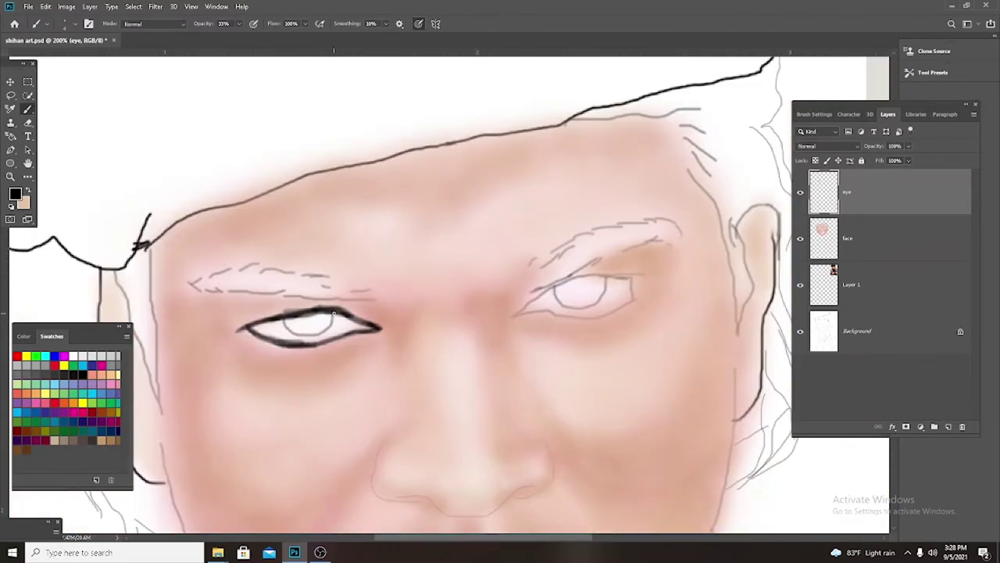
mouse_move(334, 312)
left_mouse_down()
mouse_move(283, 322)
mouse_move(312, 340)
mouse_move(331, 314)
mouse_move(286, 322)
mouse_move(320, 333)
mouse_move(290, 323)
mouse_move(329, 320)
left_mouse_up()
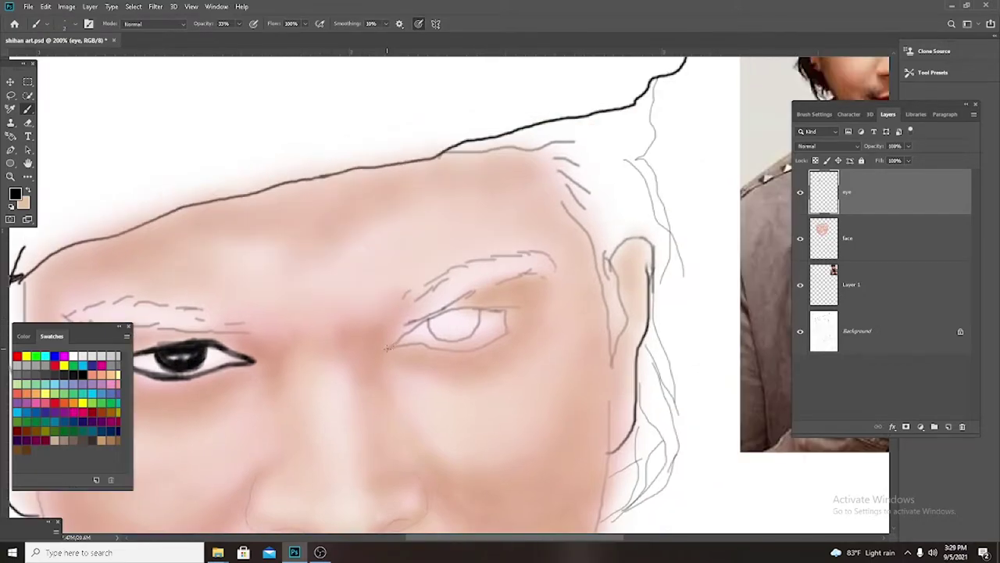
mouse_move(388, 349)
left_mouse_down()
mouse_move(424, 322)
mouse_move(506, 332)
left_mouse_up()
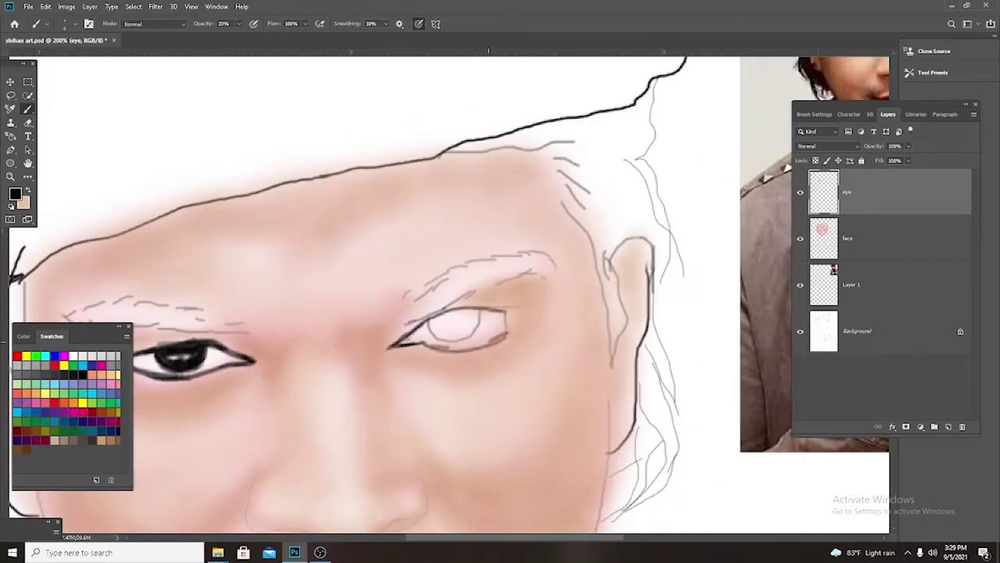
left_click_drag(614, 216, 446, 320)
mouse_move(270, 447)
left_mouse_down()
mouse_move(306, 439)
mouse_move(315, 419)
mouse_move(296, 443)
mouse_move(278, 442)
mouse_move(315, 413)
mouse_move(266, 431)
mouse_move(311, 414)
mouse_move(301, 436)
mouse_move(263, 430)
mouse_move(301, 441)
mouse_move(308, 416)
mouse_move(284, 437)
left_mouse_up()
Darken the eye's outer corner and upper lid at 10% opacity.
scroll(305, 432, "down", 5)
scroll(305, 434, "up", 5)
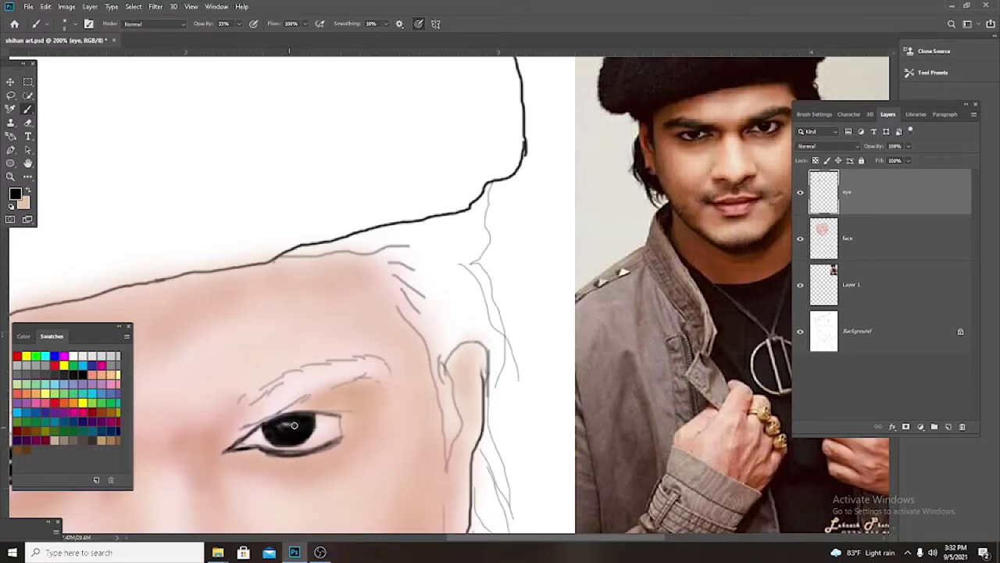
scroll(328, 453, "down", 2)
scroll(344, 463, "up", 2)
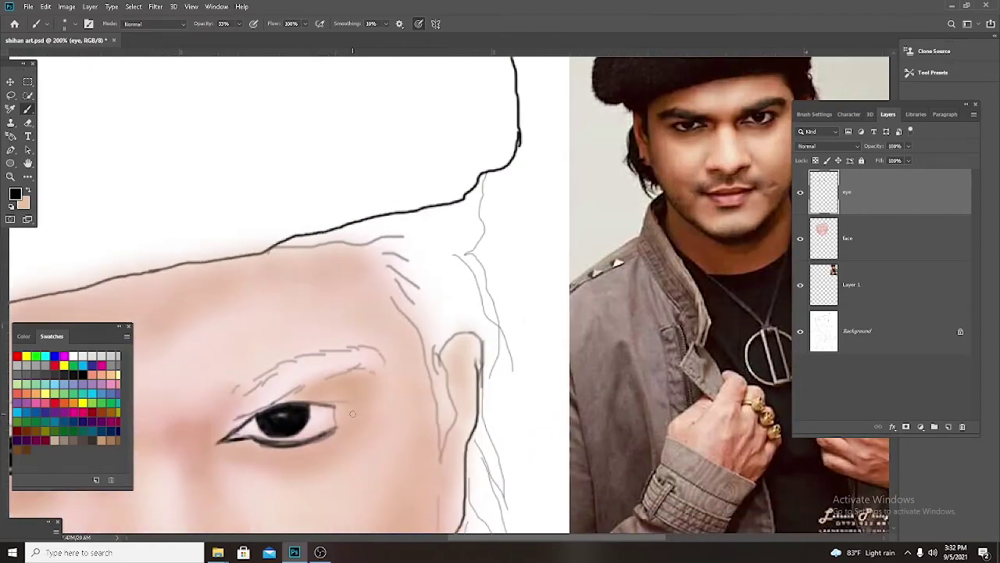
key("1")
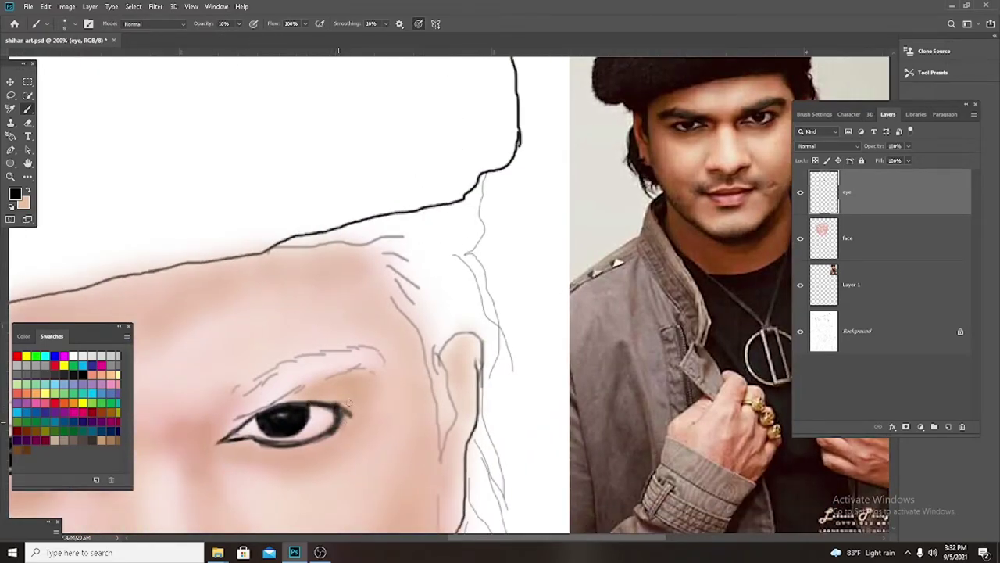
left_click_drag(350, 402, 335, 434)
mouse_move(265, 408)
left_mouse_down()
mouse_move(234, 422)
mouse_move(356, 359)
mouse_move(336, 352)
mouse_move(265, 369)
mouse_move(336, 364)
mouse_move(250, 390)
mouse_move(312, 367)
left_mouse_up()
Build up the left eyebrow and begin the right eyebrow with grey strokes.
mouse_move(76, 422)
left_mouse_down()
mouse_move(365, 376)
mouse_move(139, 400)
left_mouse_up()
left_click_drag(86, 328, 953, 379)
mouse_move(60, 402)
left_mouse_down()
mouse_move(115, 394)
mouse_move(157, 414)
mouse_move(105, 392)
mouse_move(31, 385)
mouse_move(162, 381)
left_mouse_up()
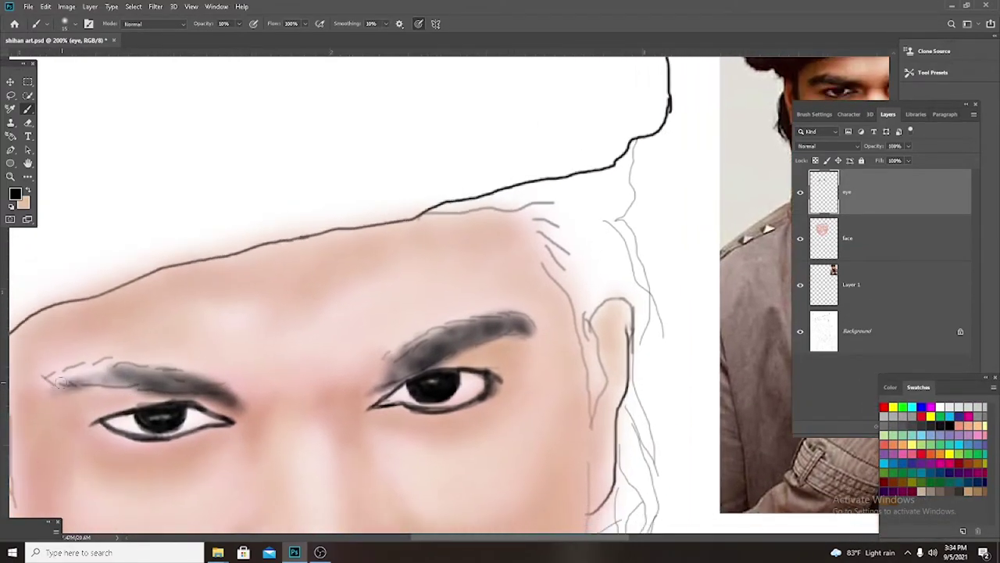
mouse_move(47, 379)
left_mouse_down()
mouse_move(149, 368)
mouse_move(89, 364)
mouse_move(203, 386)
mouse_move(44, 379)
left_mouse_up()
left_click_drag(164, 389, 114, 390)
mouse_move(328, 383)
left_mouse_down()
mouse_move(477, 327)
mouse_move(483, 344)
mouse_move(370, 370)
left_mouse_up()
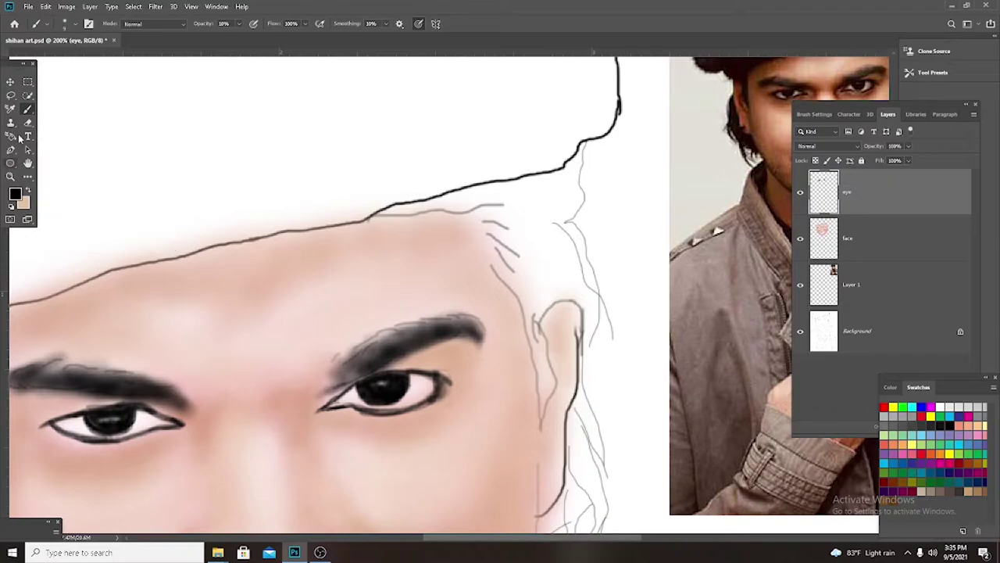
At 56% opacity, darken and thicken the right eyebrow arch, inner end and left eyebrow edge.
left_click_drag(233, 24, 281, 112)
left_click_drag(364, 373, 475, 322)
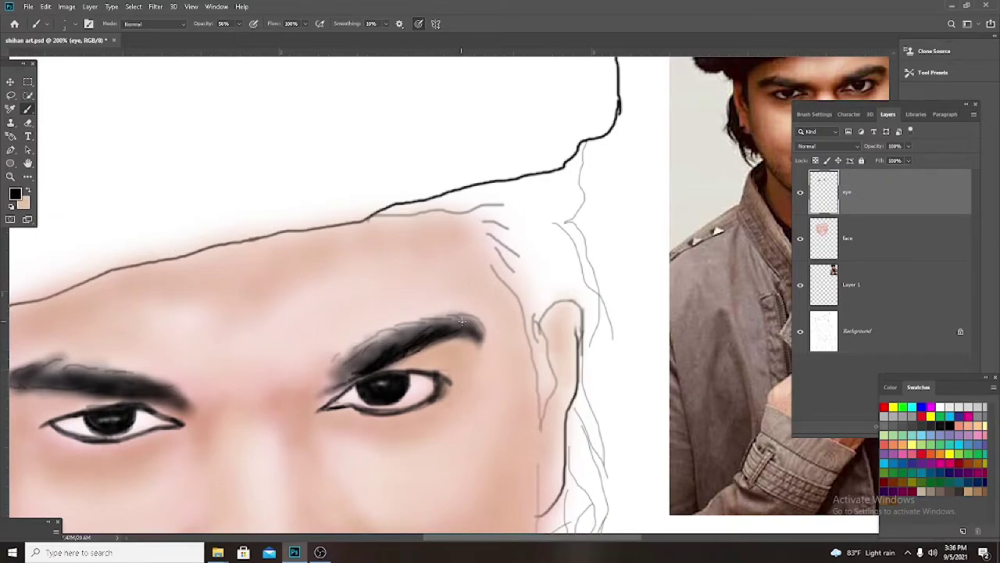
mouse_move(368, 370)
left_mouse_down()
mouse_move(383, 332)
mouse_move(473, 326)
left_mouse_up()
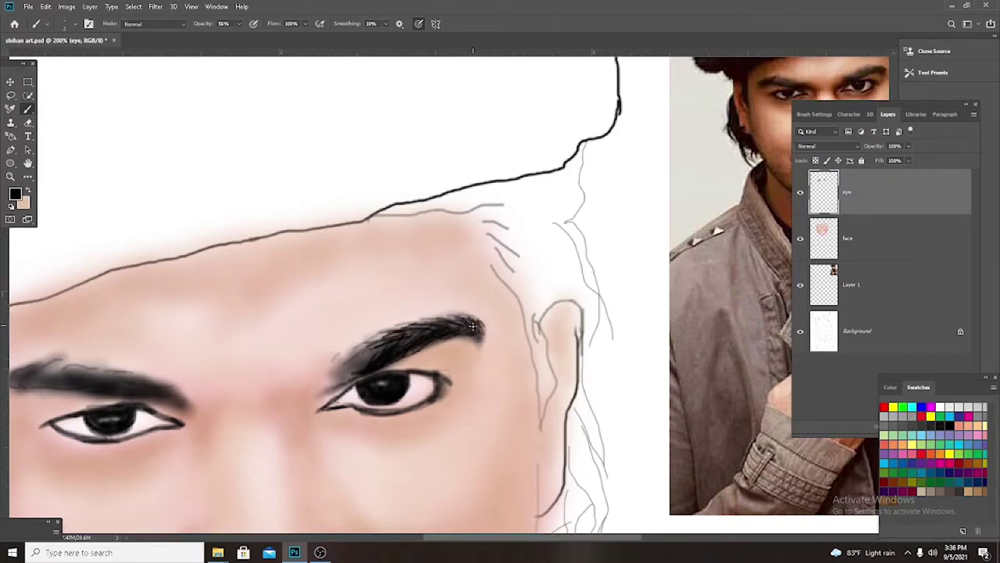
left_click_drag(389, 340, 333, 401)
left_click_drag(353, 344, 333, 383)
mouse_move(477, 322)
left_mouse_down()
mouse_move(391, 336)
mouse_move(410, 325)
left_mouse_up()
mouse_move(168, 382)
left_mouse_down()
mouse_move(92, 391)
mouse_move(95, 380)
mouse_move(137, 365)
mouse_move(70, 374)
mouse_move(64, 354)
mouse_move(18, 371)
mouse_move(84, 352)
mouse_move(158, 386)
mouse_move(69, 352)
left_mouse_up()
Add faint dark strokes at the inner eye corner at 8% opacity and zoom out to the whole face.
key("0")
key("8")
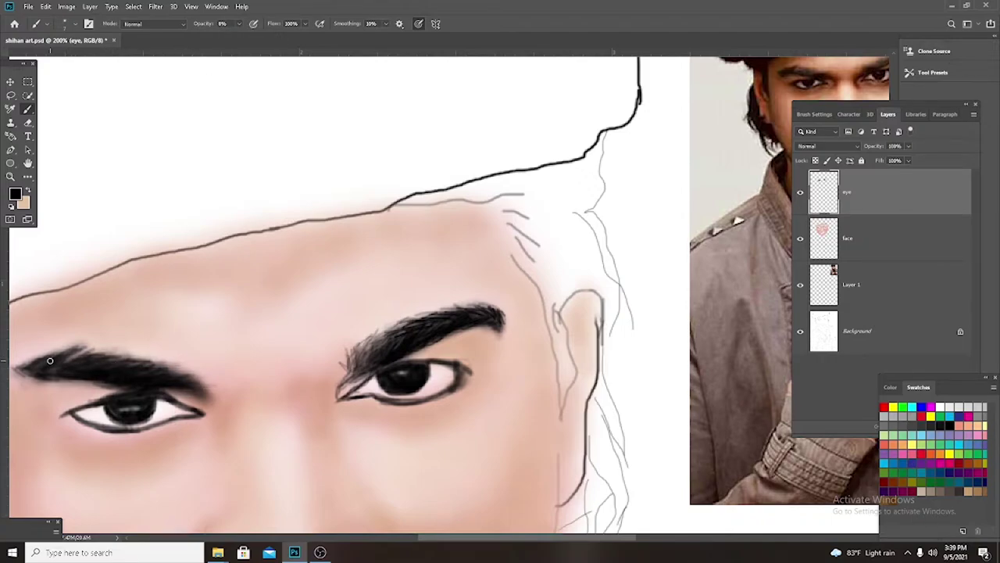
scroll(412, 349, "down", 1)
left_click_drag(361, 355, 336, 391)
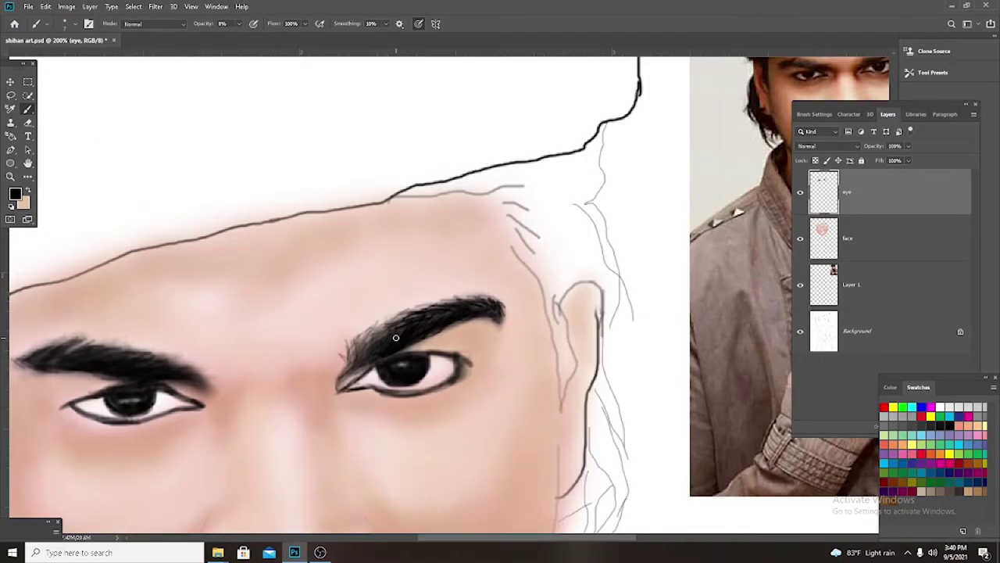
key("ctrl+minus")
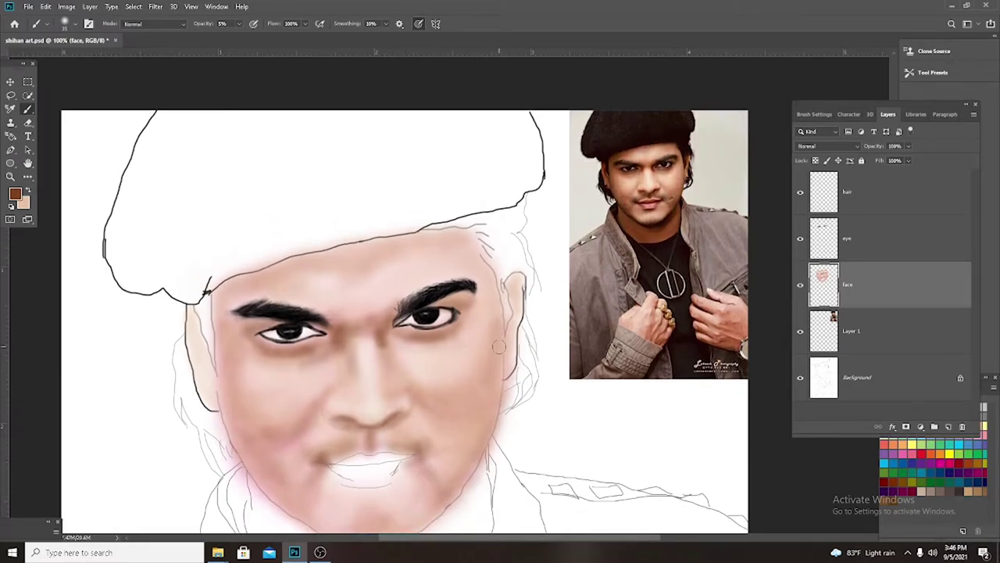
Add faint brown shading on the nose, left cheek and forehead at 3% opacity.
left_click_drag(353, 393, 240, 363)
key("0")
key("3")
left_click_drag(246, 428, 296, 412)
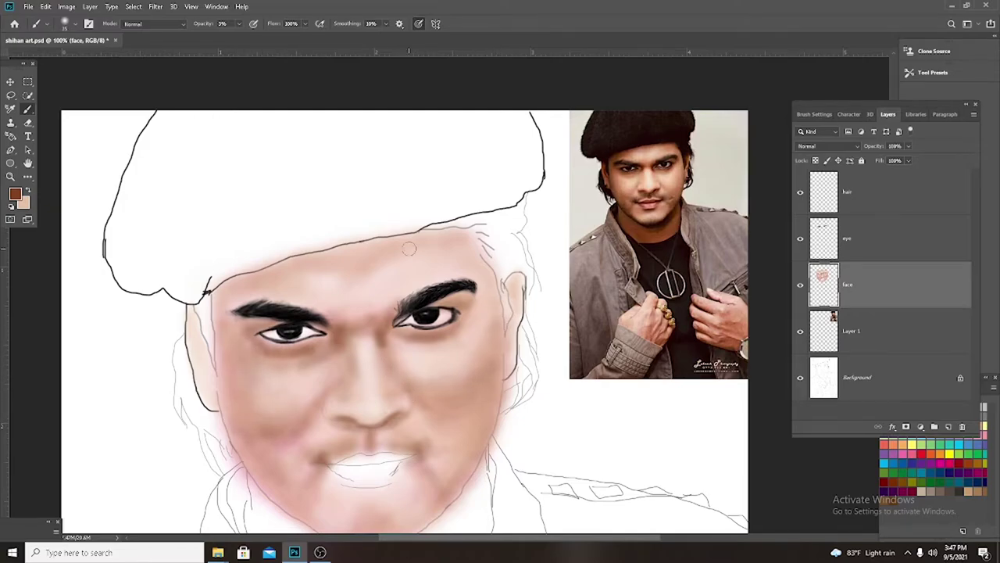
mouse_move(484, 290)
left_mouse_down()
mouse_move(432, 270)
mouse_move(474, 282)
left_mouse_up()
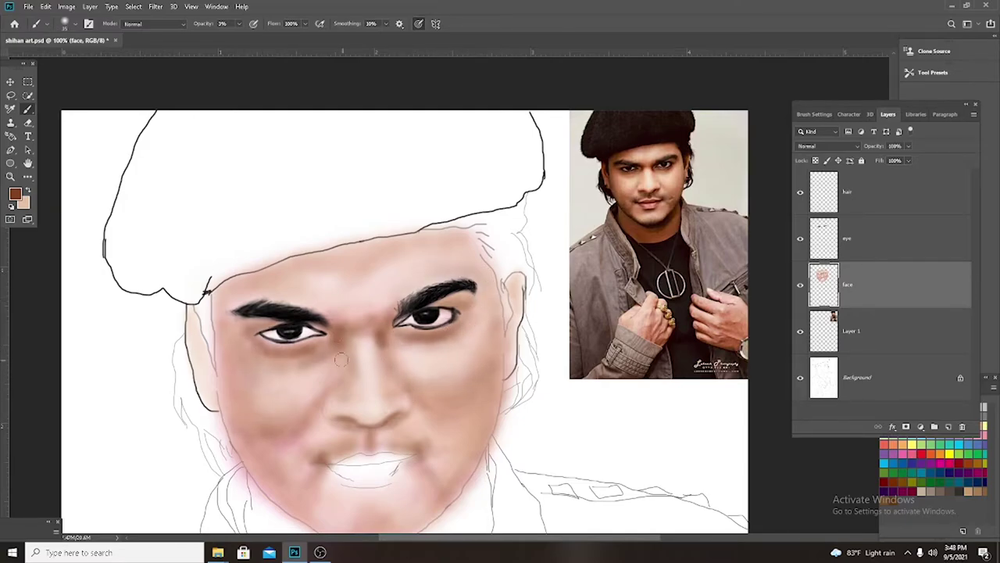
Darken the eyelids of both eyes in black at 6% opacity.
left_click(385, 323, "alt")
key("0")
key("6")
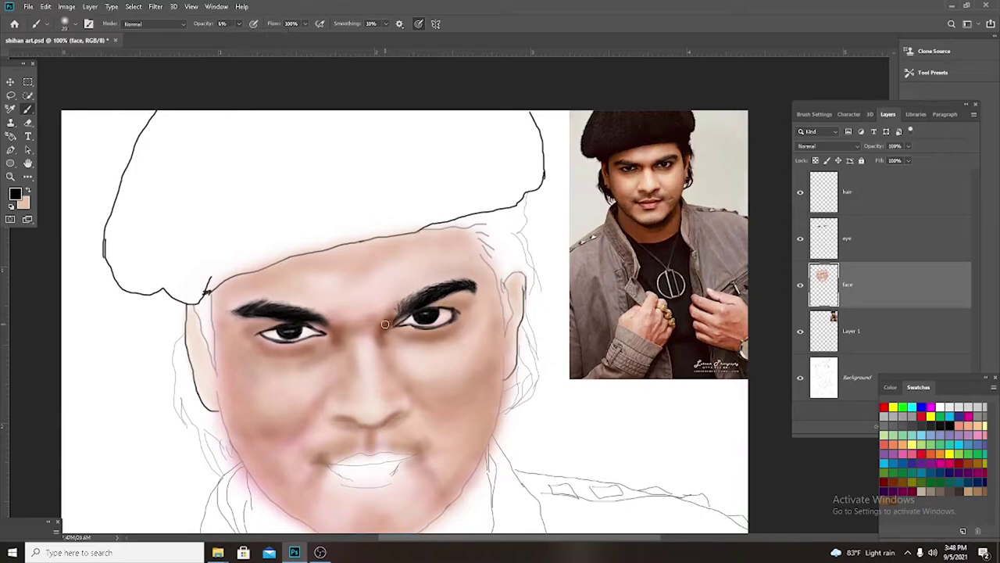
left_click_drag(455, 316, 430, 301)
mouse_move(256, 330)
left_mouse_down()
mouse_move(281, 321)
mouse_move(325, 337)
left_mouse_up()
scroll(321, 313, "down", 1)
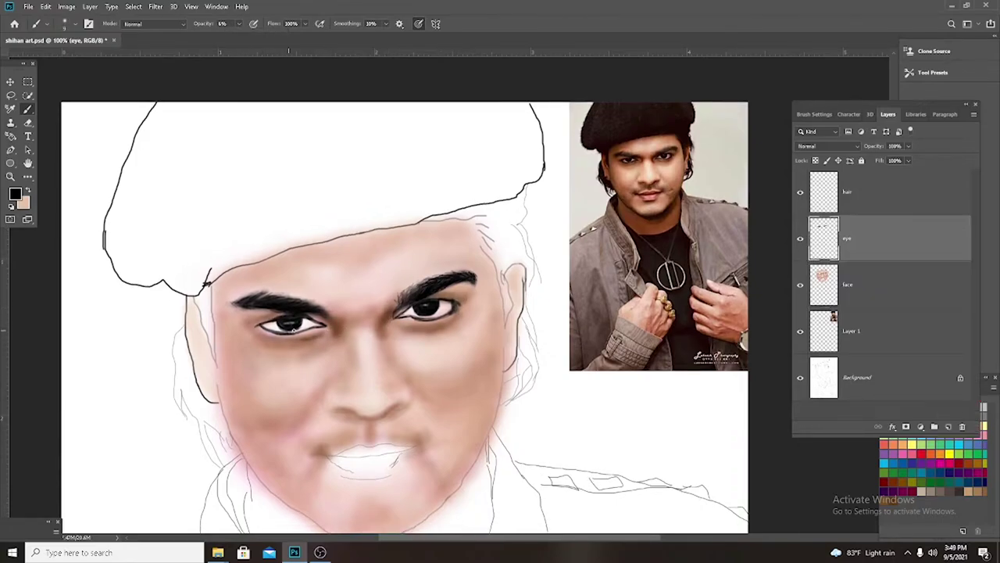
scroll(484, 407, "down", 2)
Sample a skin tone and shade the right cheek and ear at 21% opacity.
left_click(189, 285, "alt")
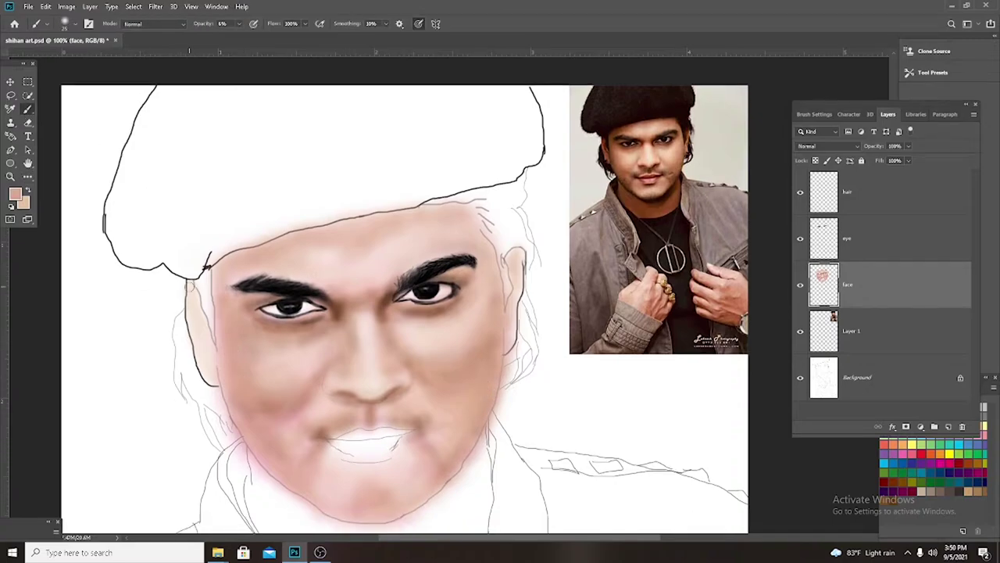
key("1")
key("7")
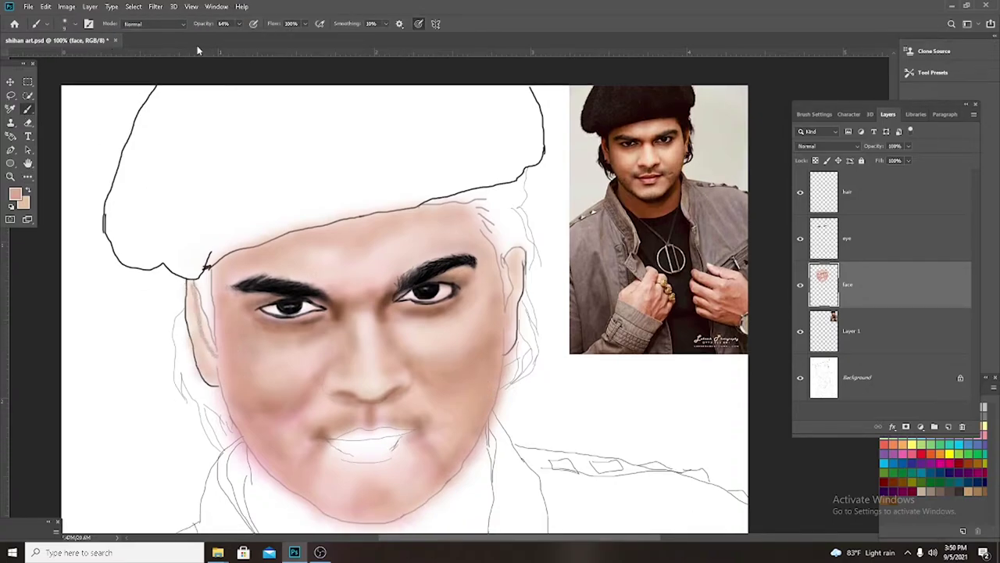
key("1")
key("3")
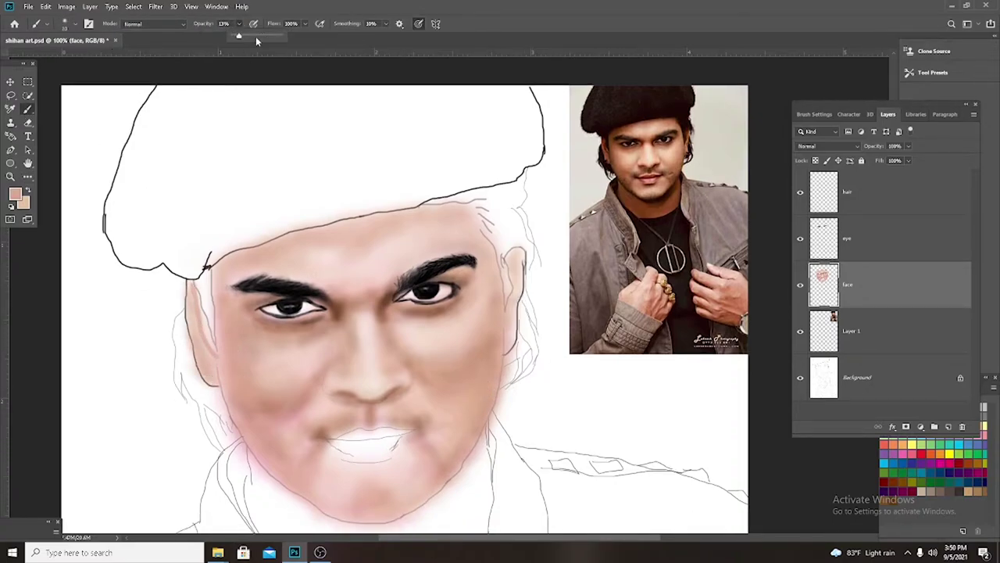
key("2")
key("1")
left_click_drag(516, 258, 509, 336)
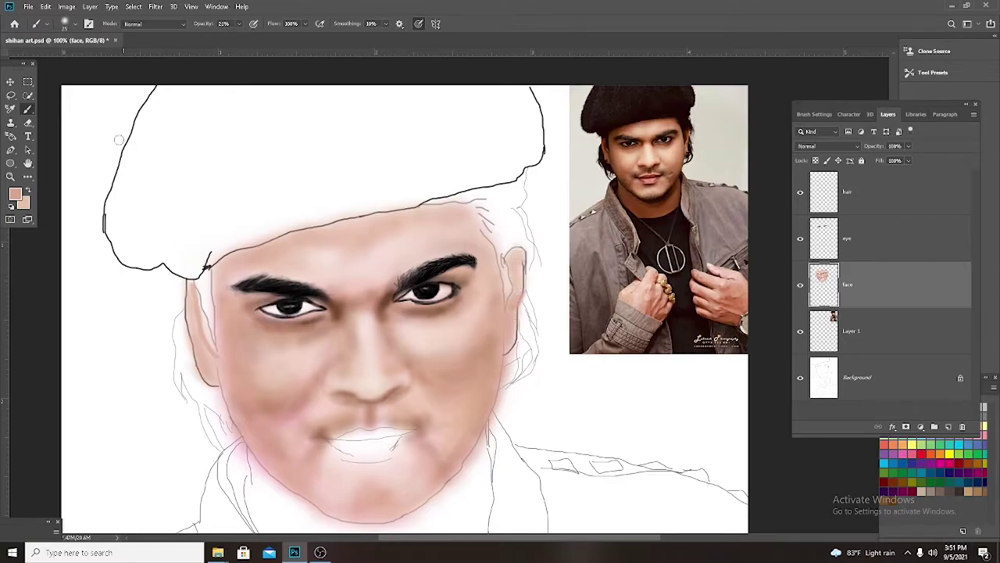
Shade the left-side ear reddish-brown with a size 10 brush at 29%, then set black at 89%.
left_click(204, 353, "alt")
left_click(238, 23)
left_click_drag(236, 35, 242, 35)
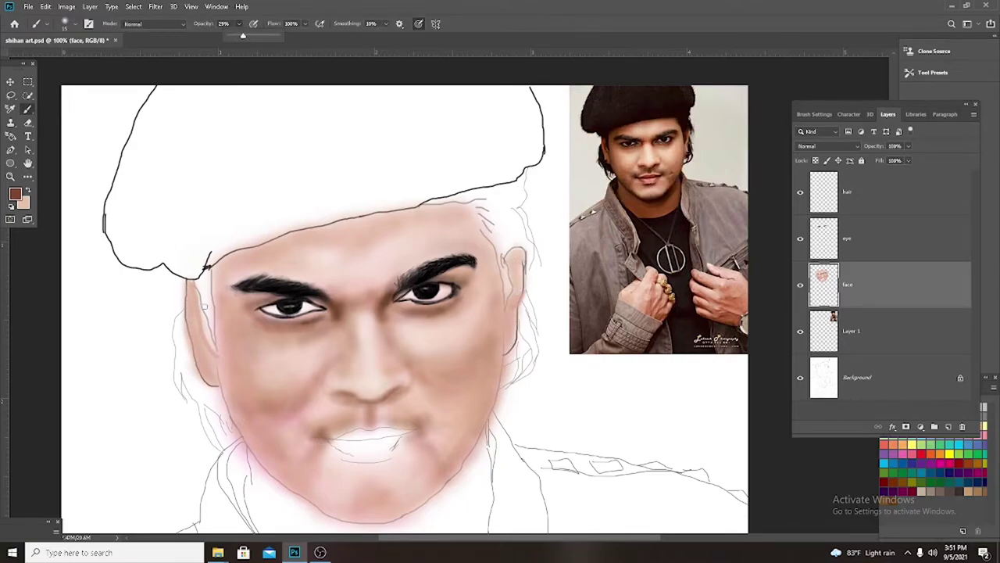
key("bracketleft")
key("bracketleft")
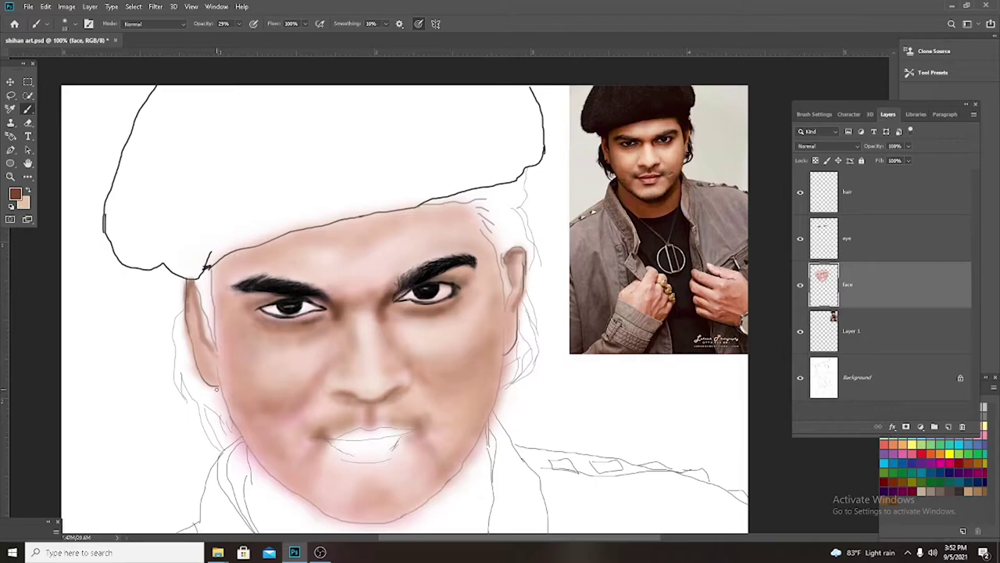
left_click_drag(217, 388, 195, 344)
left_click(428, 288, "alt")
key("8")
key("9")
left_click(201, 371)
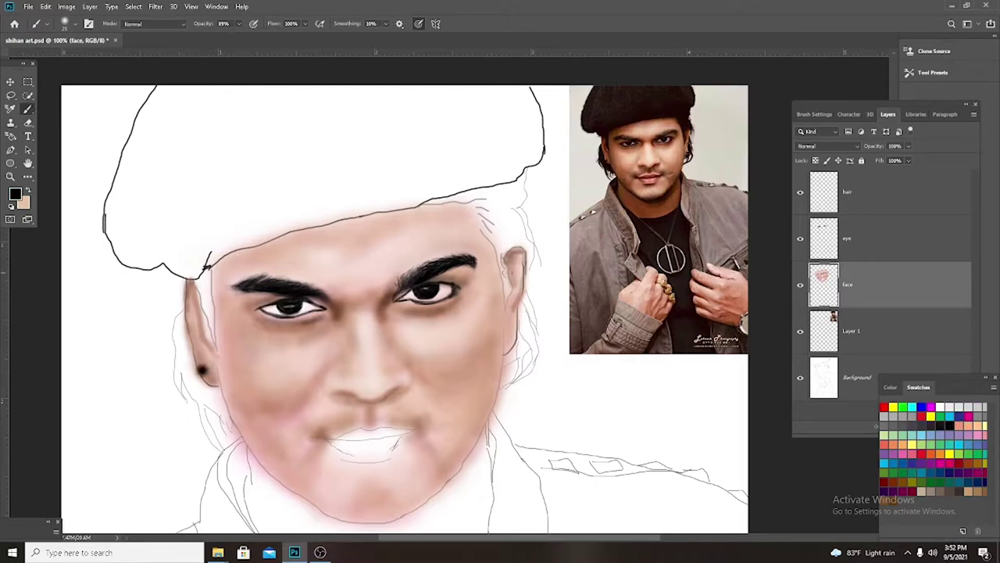
Add a new hair layer and paint a solid black sideburn beside the ear at 51% opacity.
key("1")
key("2")
key("ctrl+shift+alt+n")
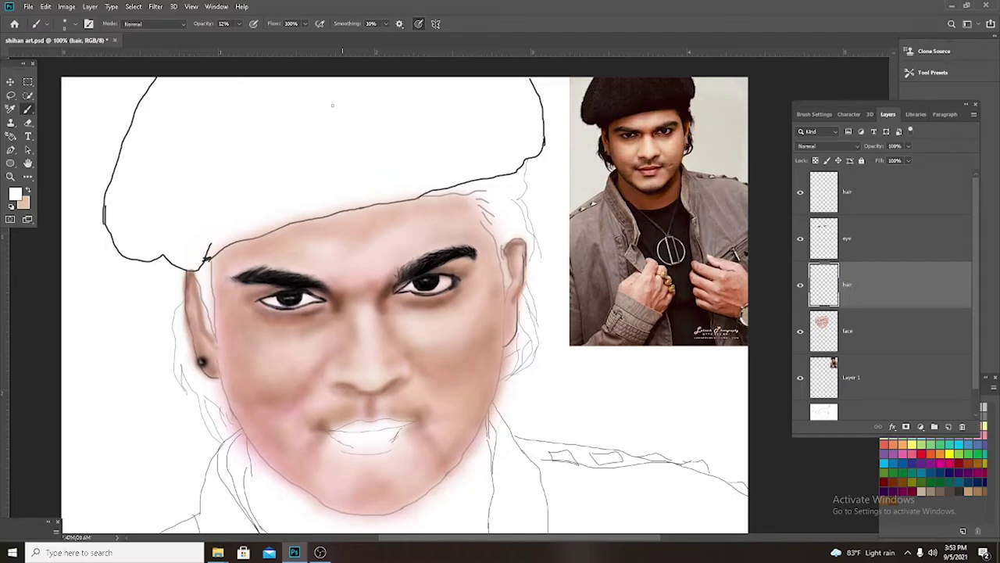
key("5")
key("1")
left_click_drag(205, 258, 209, 311)
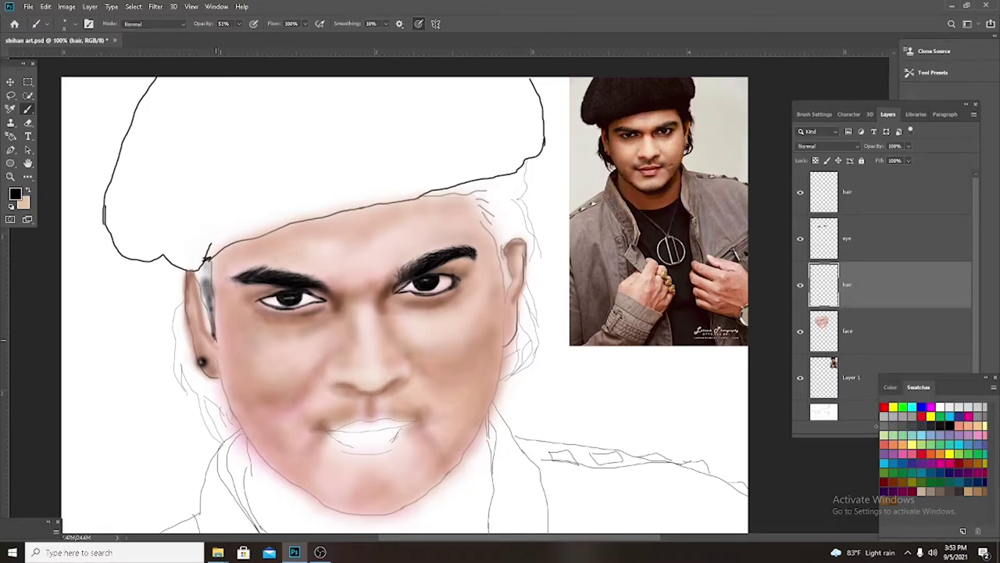
mouse_move(205, 258)
left_mouse_down()
mouse_move(211, 320)
mouse_move(213, 309)
left_mouse_up()
Paint dense black hair under the beret's right edge and down the right cheek and temple.
mouse_move(473, 187)
left_mouse_down()
mouse_move(427, 191)
mouse_move(522, 160)
mouse_move(536, 271)
left_mouse_up()
scroll(500, 235, "down", 1)
left_click_drag(500, 221, 524, 241)
mouse_move(476, 193)
left_mouse_down()
mouse_move(508, 239)
mouse_move(469, 168)
mouse_move(500, 215)
left_mouse_up()
mouse_move(477, 160)
left_mouse_down()
mouse_move(516, 230)
mouse_move(529, 227)
mouse_move(512, 195)
mouse_move(493, 226)
left_mouse_up()
scroll(511, 190, "down", 1)
mouse_move(527, 306)
left_mouse_down()
mouse_move(504, 336)
mouse_move(504, 356)
left_mouse_up()
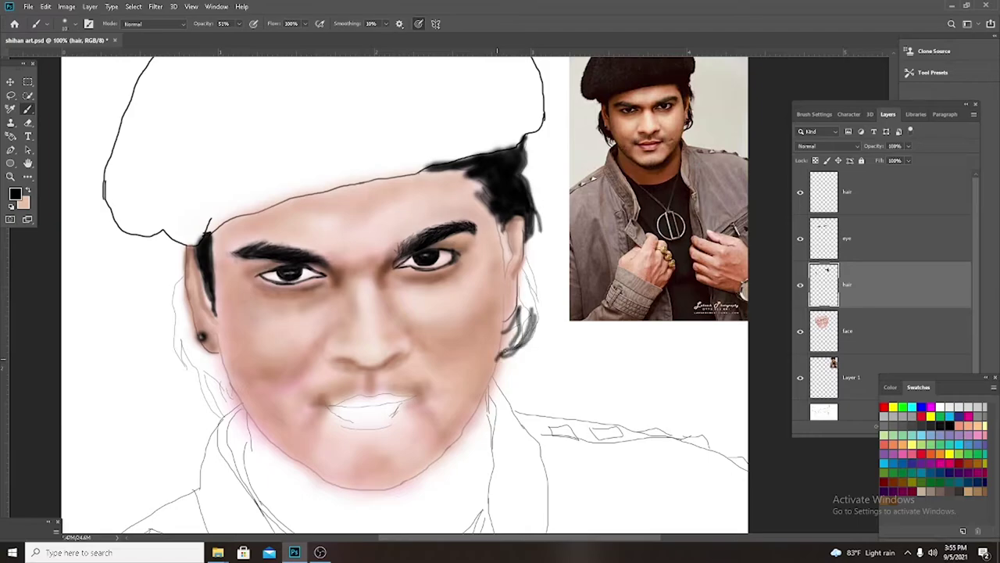
left_click_drag(528, 277, 507, 356)
left_click_drag(523, 239, 508, 332)
left_click_drag(525, 254, 512, 344)
mouse_move(508, 217)
left_mouse_down()
mouse_move(505, 269)
mouse_move(507, 258)
left_mouse_up()
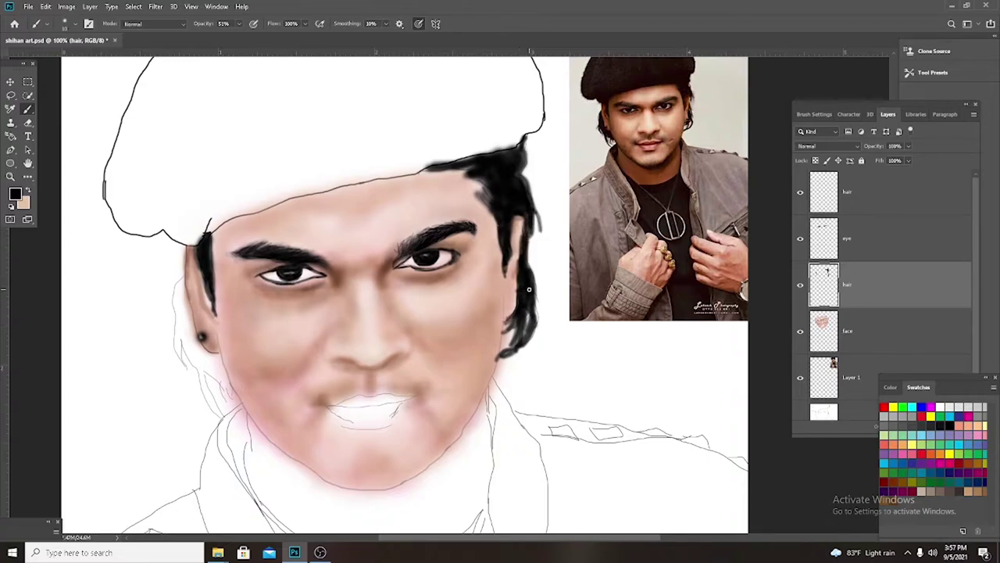
Fill in black hair along the left cheek and ear, plus strokes at the upper right of the head.
scroll(244, 500, "down", 1)
mouse_move(197, 350)
left_mouse_down()
mouse_move(224, 406)
mouse_move(240, 389)
left_mouse_up()
mouse_move(178, 271)
left_mouse_down()
mouse_move(195, 375)
mouse_move(195, 309)
mouse_move(217, 347)
mouse_move(184, 286)
mouse_move(200, 361)
left_mouse_up()
mouse_move(187, 303)
left_mouse_down()
mouse_move(217, 365)
mouse_move(220, 403)
left_mouse_up()
left_click_drag(204, 353, 230, 385)
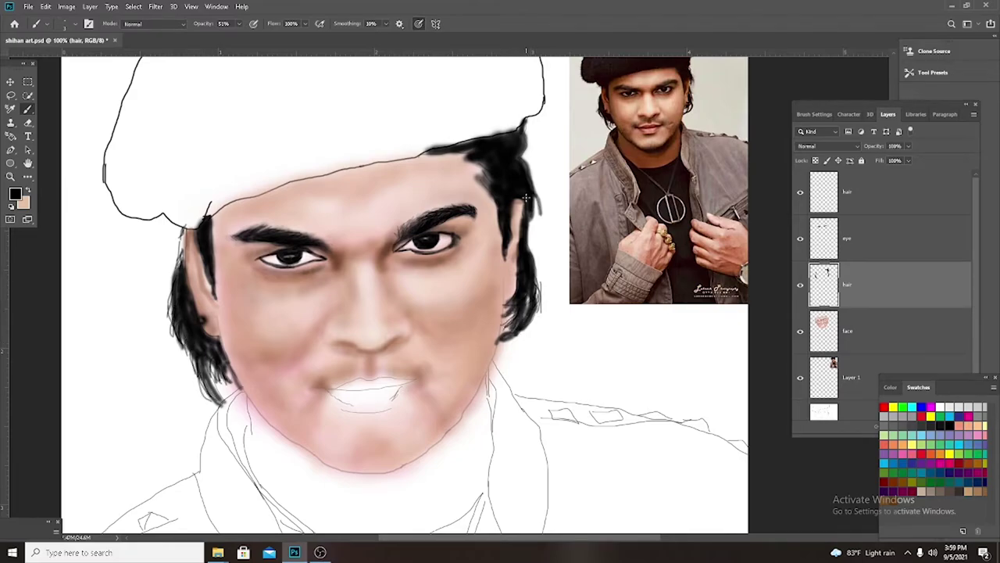
mouse_move(516, 157)
left_mouse_down()
mouse_move(539, 197)
mouse_move(535, 180)
left_mouse_up()
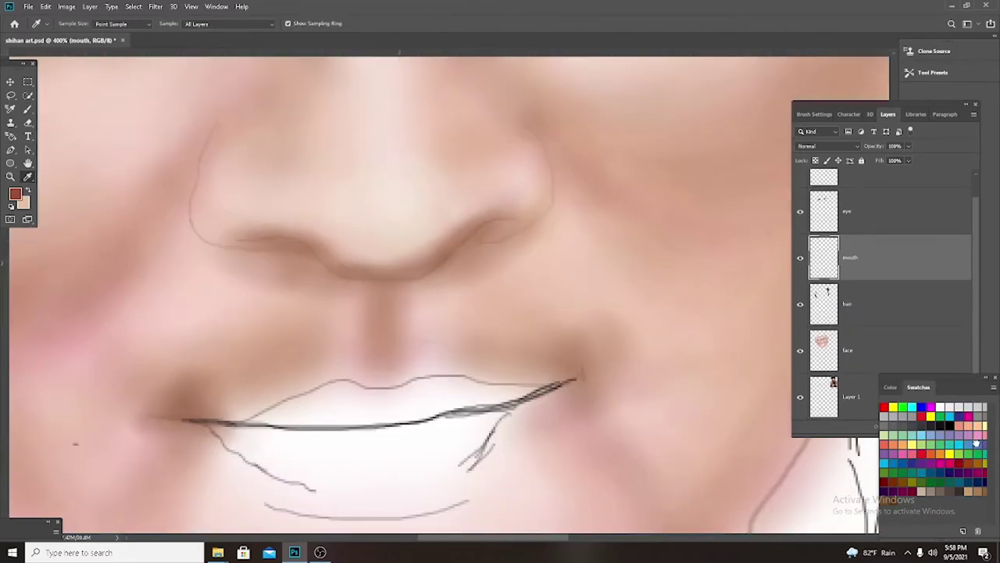
Brush soft pink over both lips at 5% opacity.
left_click_drag(217, 38, 211, 37)
mouse_move(430, 406)
left_mouse_down()
mouse_move(436, 380)
mouse_move(331, 464)
mouse_move(475, 446)
mouse_move(514, 408)
left_mouse_up()
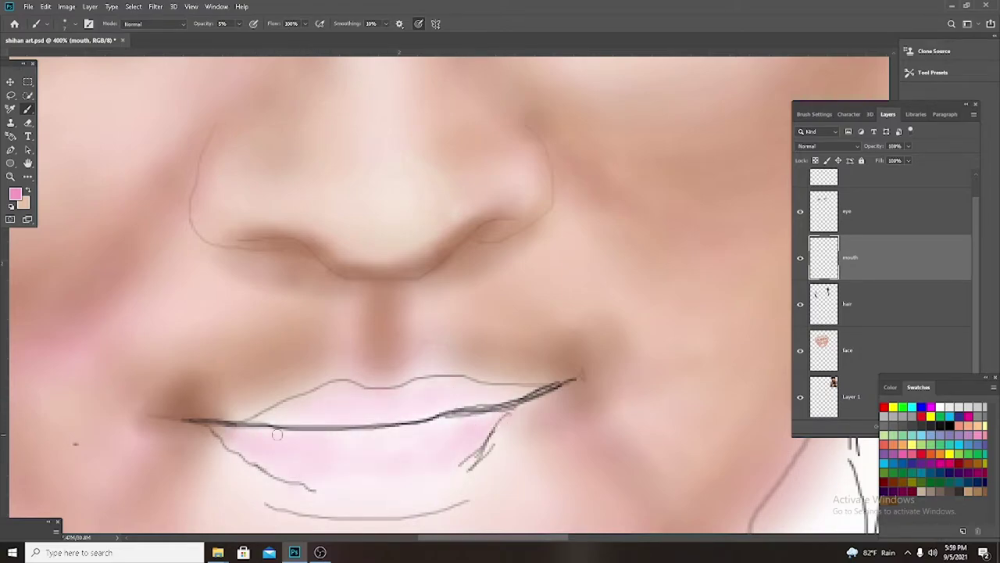
left_click_drag(277, 433, 476, 436)
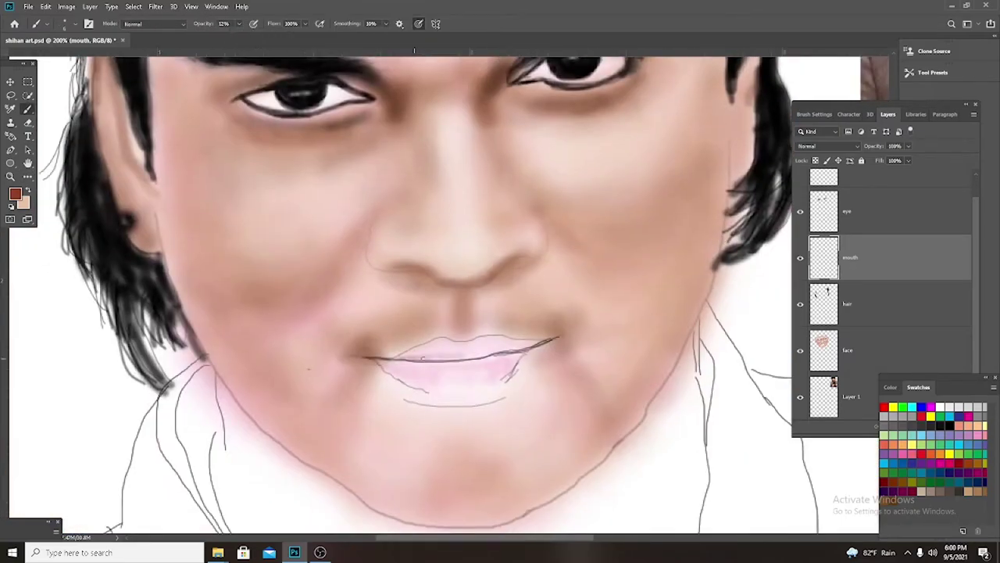
Darken the upper-lip outline and the lower lip in a deeper pink.
left_click_drag(422, 358, 522, 340)
left_click_drag(450, 341, 403, 355)
mouse_move(500, 338)
left_mouse_down()
mouse_move(415, 357)
mouse_move(519, 340)
mouse_move(403, 358)
left_mouse_up()
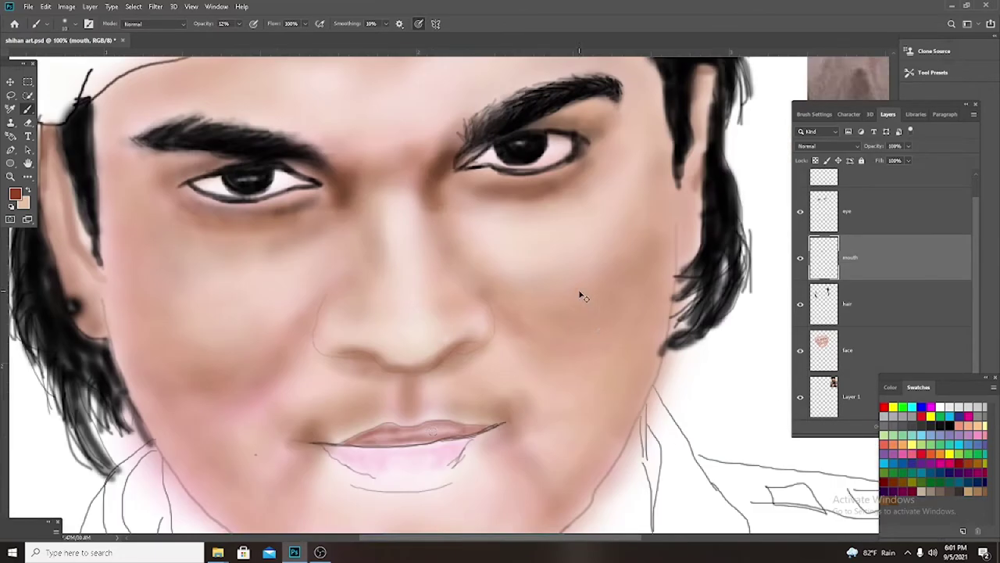
scroll(458, 420, "up", 1)
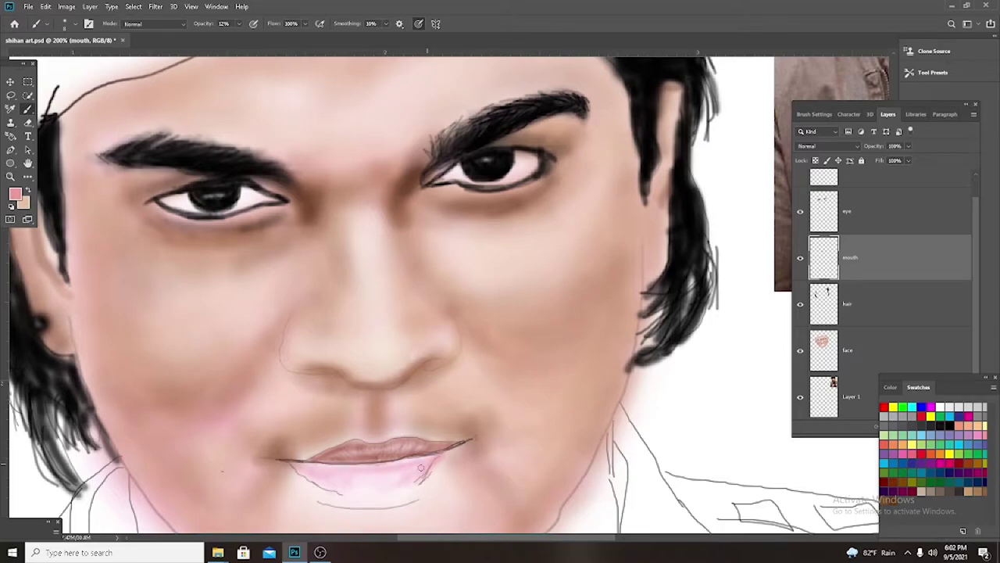
mouse_move(420, 467)
left_mouse_down()
mouse_move(312, 469)
mouse_move(414, 459)
left_mouse_up()
left_click_drag(336, 491, 389, 476)
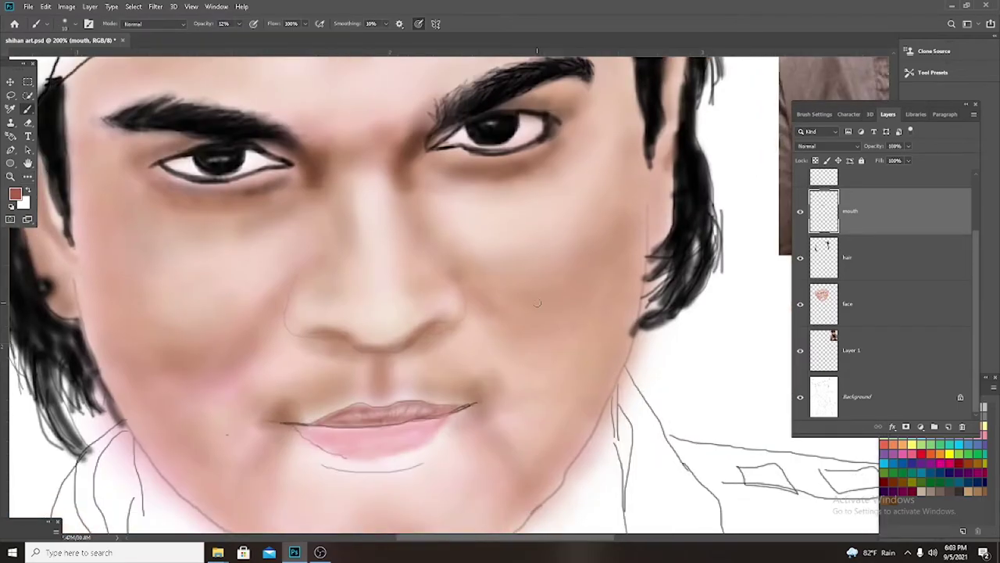
mouse_move(537, 304)
left_mouse_down()
mouse_move(368, 310)
mouse_move(397, 357)
left_mouse_up()
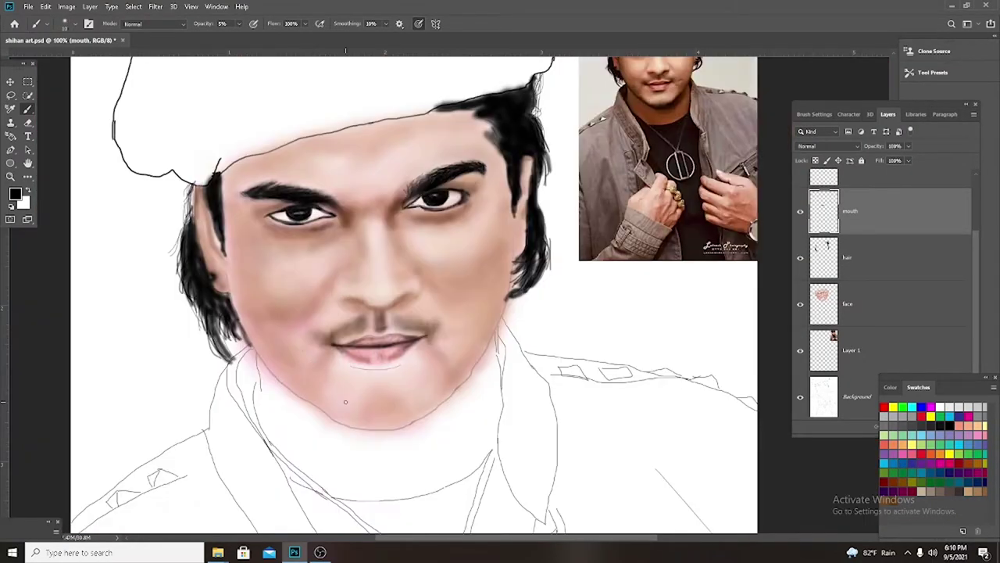
Darken the chin and jaw shading, then sample a reference skin tone at 5% opacity.
left_click_drag(395, 406, 270, 364)
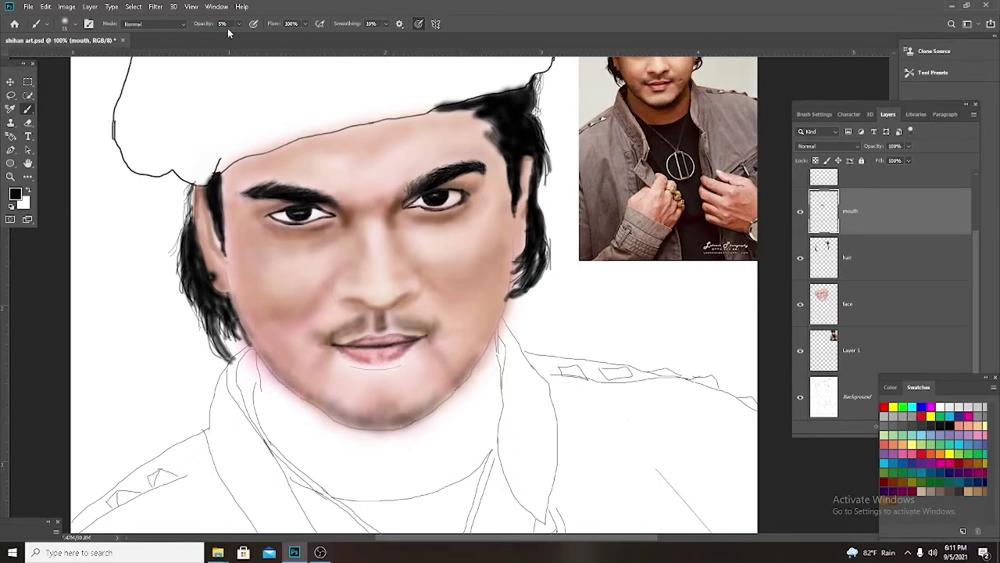
left_click(668, 106, "alt")
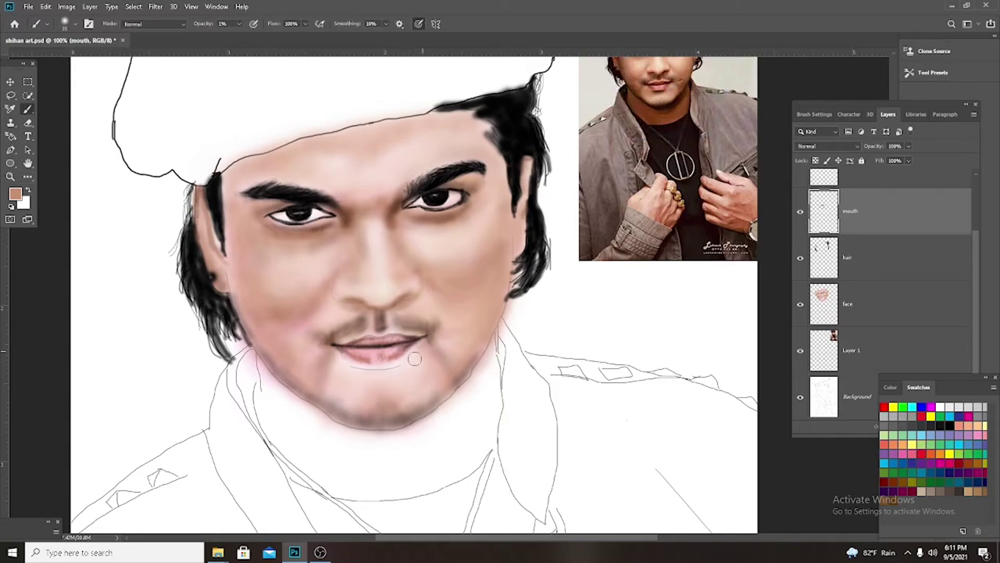
key("0")
key("5")
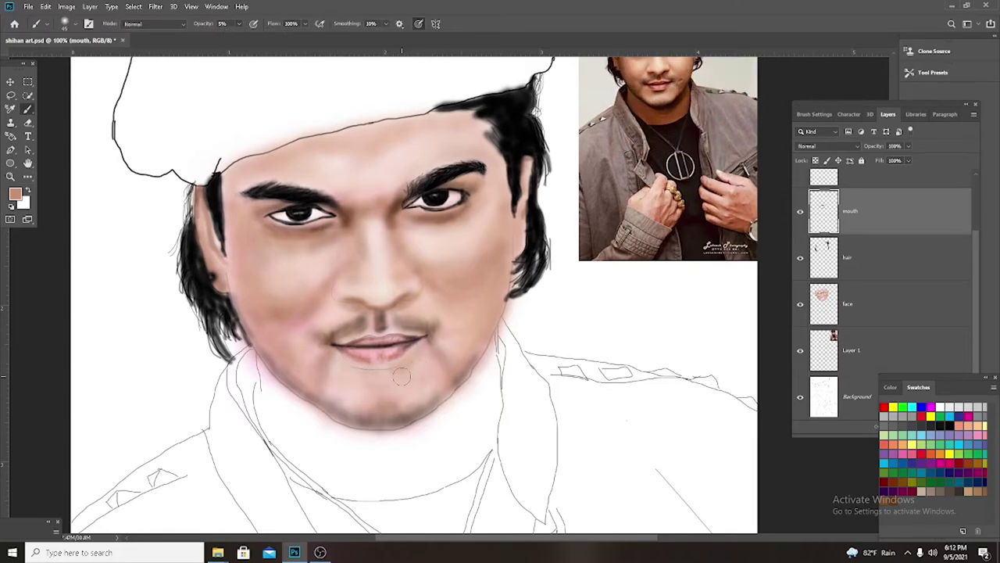
Switch to black paint and set the brush opacity to 3%.
key("d")
key("8")
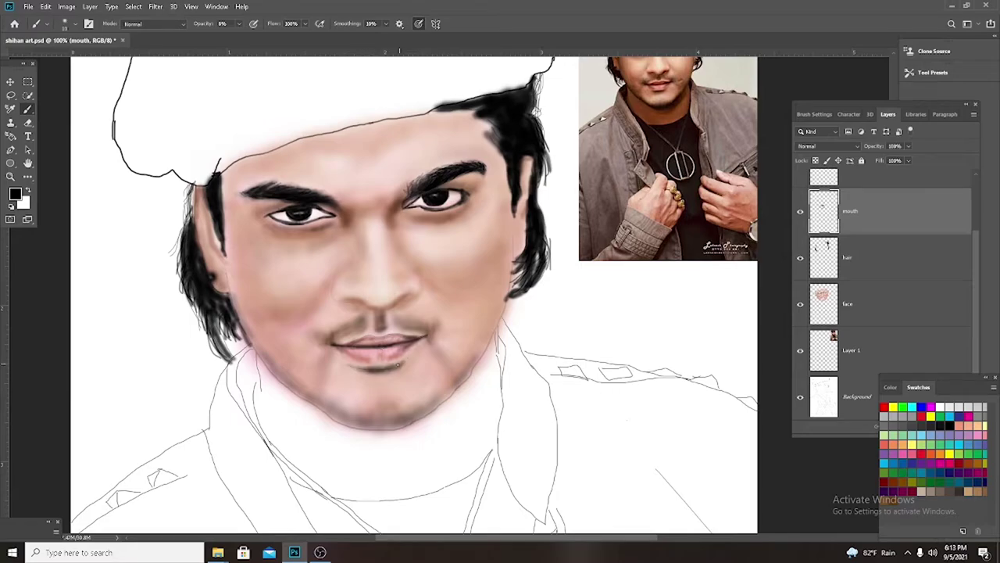
left_click(240, 23)
left_click(367, 372)
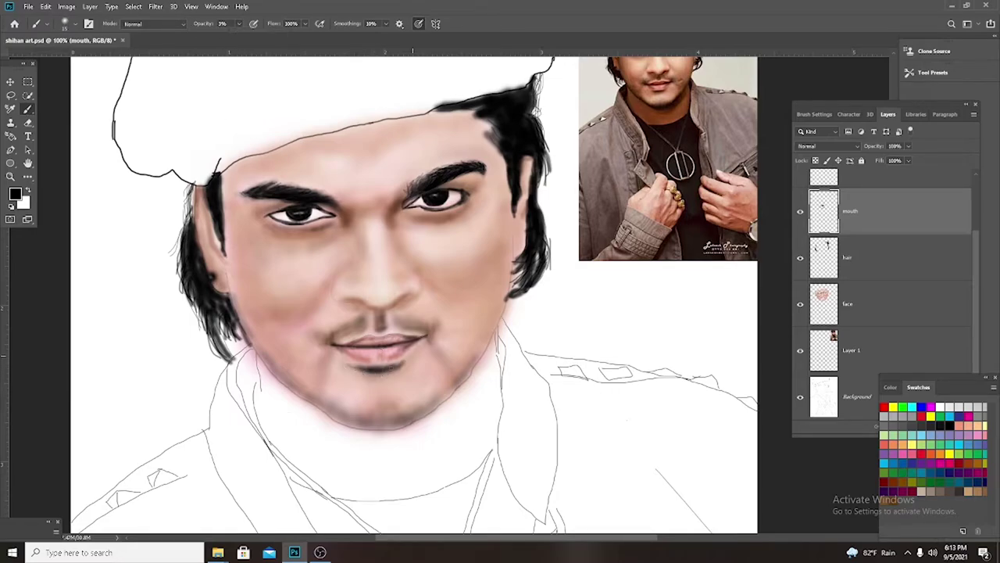
Darken the moustache beside the nose base at 9% opacity.
key("1")
key("8")
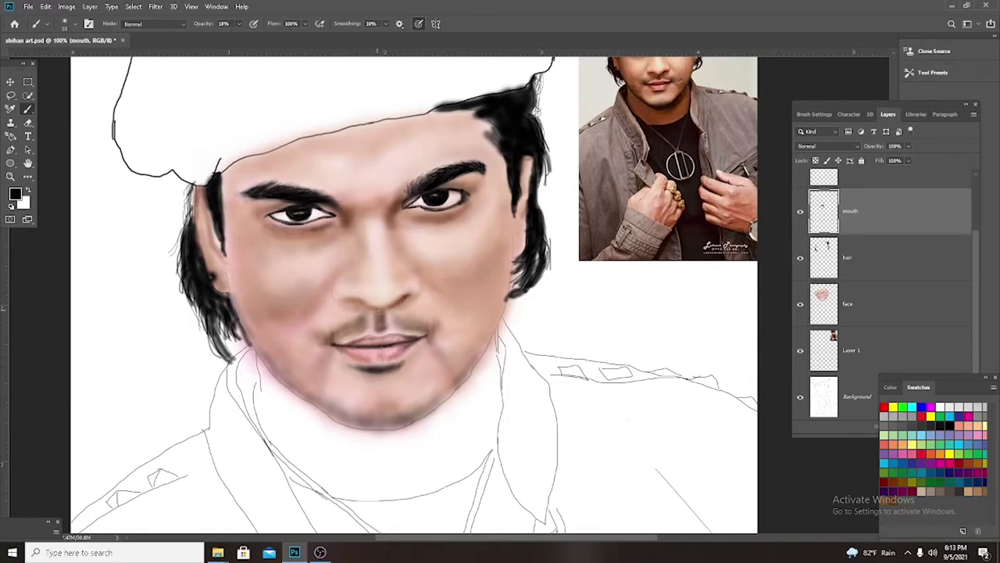
key("0")
key("9")
left_click_drag(355, 308, 414, 323)
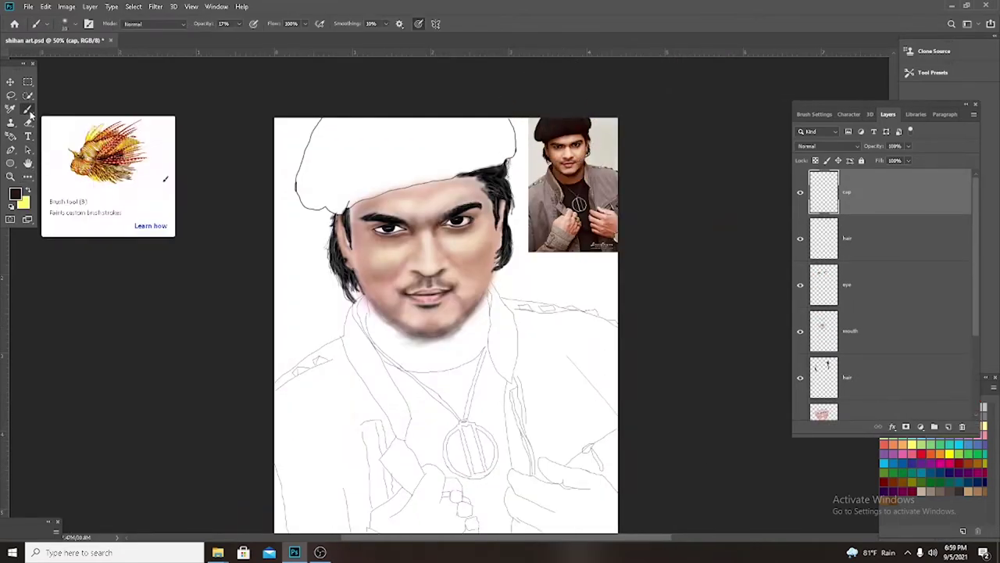
Shade the beret's brim and top, darkening the lower brim.
mouse_move(349, 191)
left_mouse_down()
mouse_move(500, 140)
mouse_move(324, 137)
mouse_move(391, 183)
mouse_move(479, 164)
mouse_move(328, 125)
mouse_move(500, 156)
mouse_move(312, 195)
mouse_move(424, 213)
left_mouse_up()
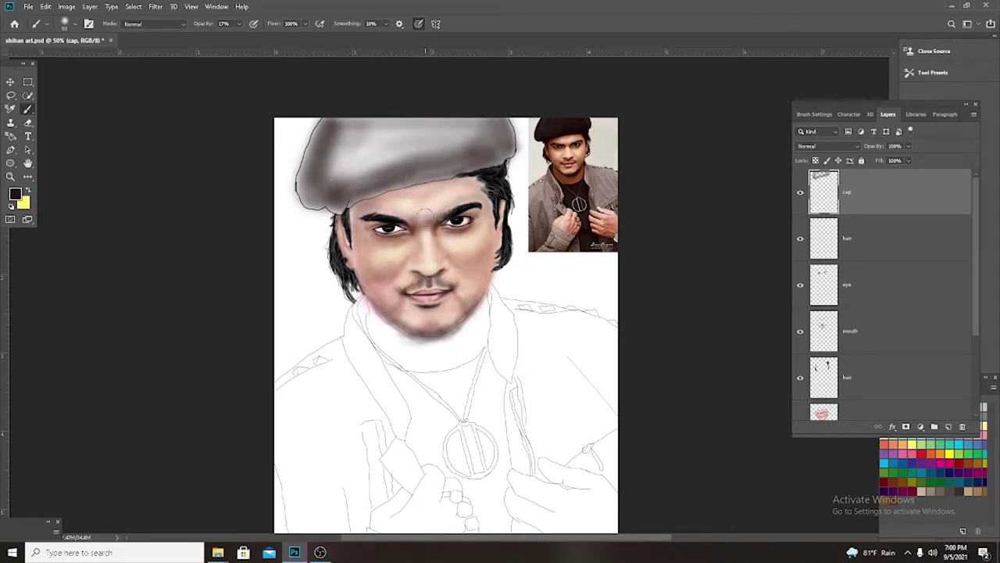
left_click_drag(395, 537, 388, 535)
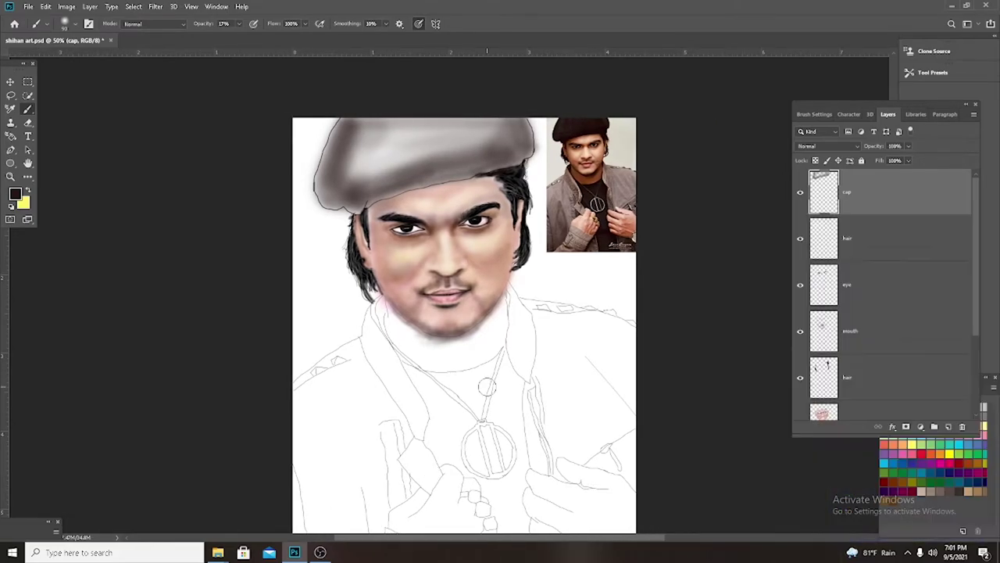
mouse_move(432, 162)
left_mouse_down()
mouse_move(446, 171)
mouse_move(440, 180)
left_mouse_up()
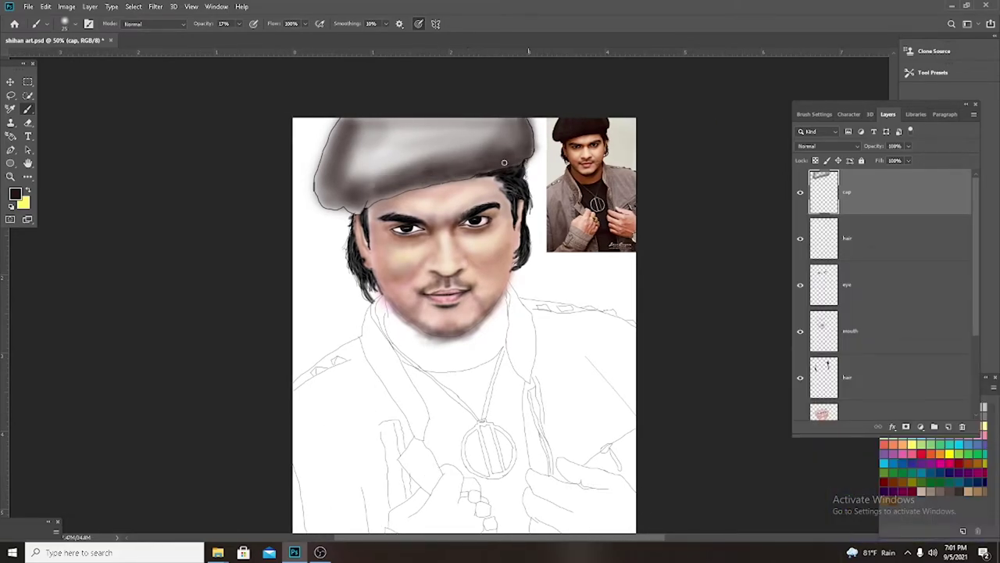
mouse_move(504, 162)
left_mouse_down()
mouse_move(336, 205)
mouse_move(355, 216)
mouse_move(324, 195)
mouse_move(344, 118)
mouse_move(492, 116)
mouse_move(367, 207)
mouse_move(388, 143)
left_mouse_up()
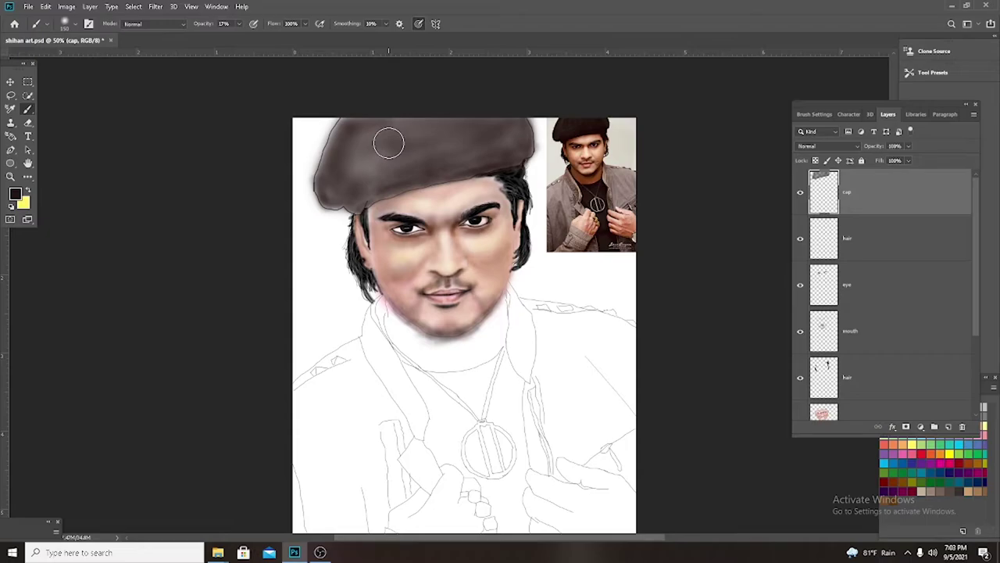
At 66.7% zoom, paint the beret's lower edge darker and more even.
key("ctrl+plus")
key("ctrl+plus")
key("ctrl+plus")
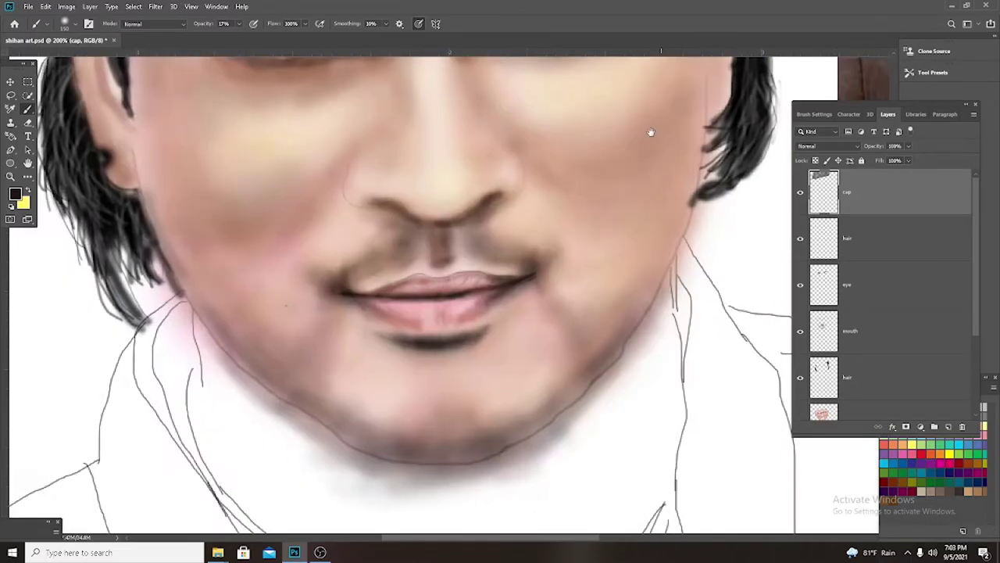
key("ctrl+minus")
key("ctrl+minus")
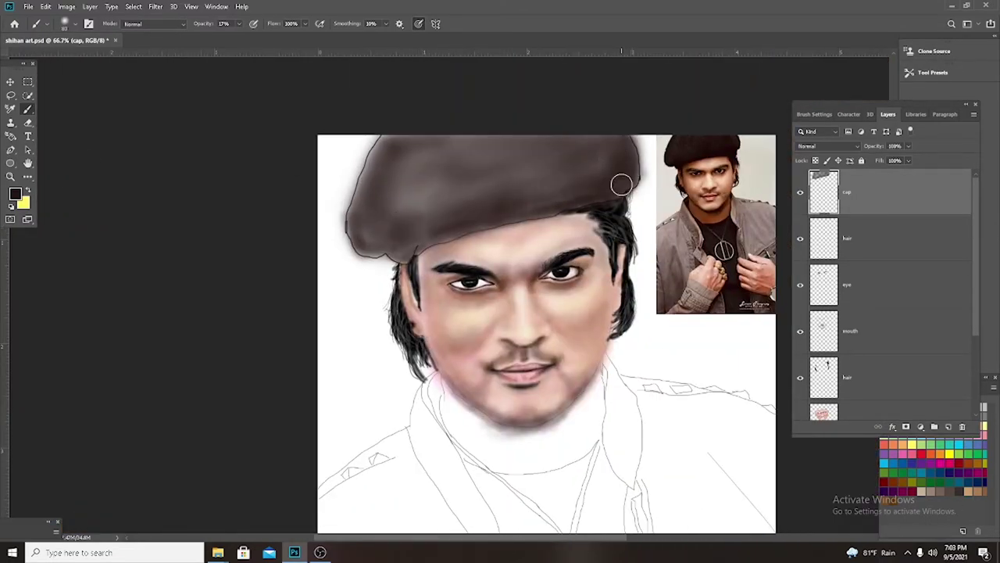
mouse_move(373, 250)
left_mouse_down()
mouse_move(390, 234)
mouse_move(481, 223)
left_mouse_up()
scroll(617, 195, "up", 2)
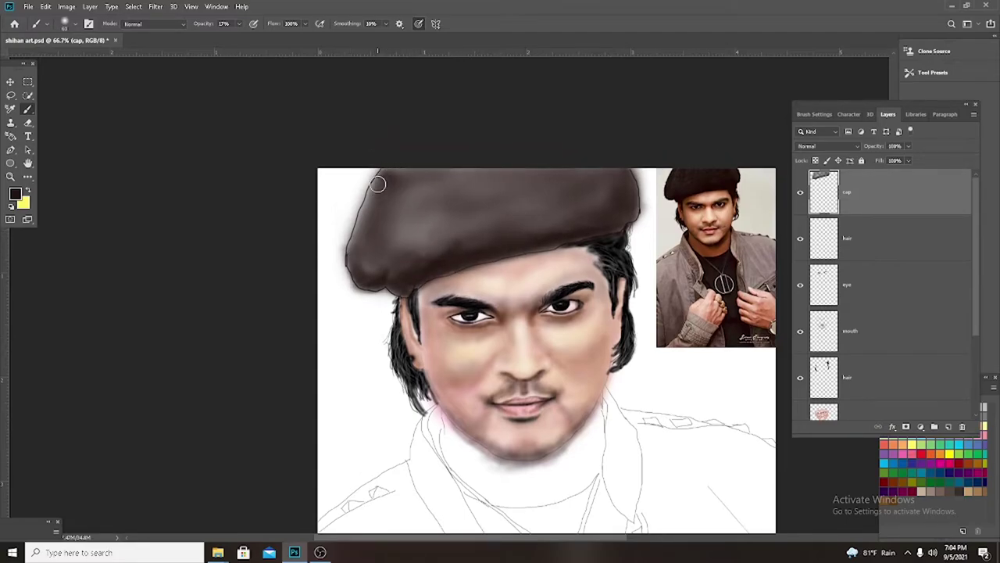
mouse_move(388, 255)
left_mouse_down()
mouse_move(609, 181)
mouse_move(399, 214)
mouse_move(547, 167)
mouse_move(611, 176)
mouse_move(457, 218)
left_mouse_up()
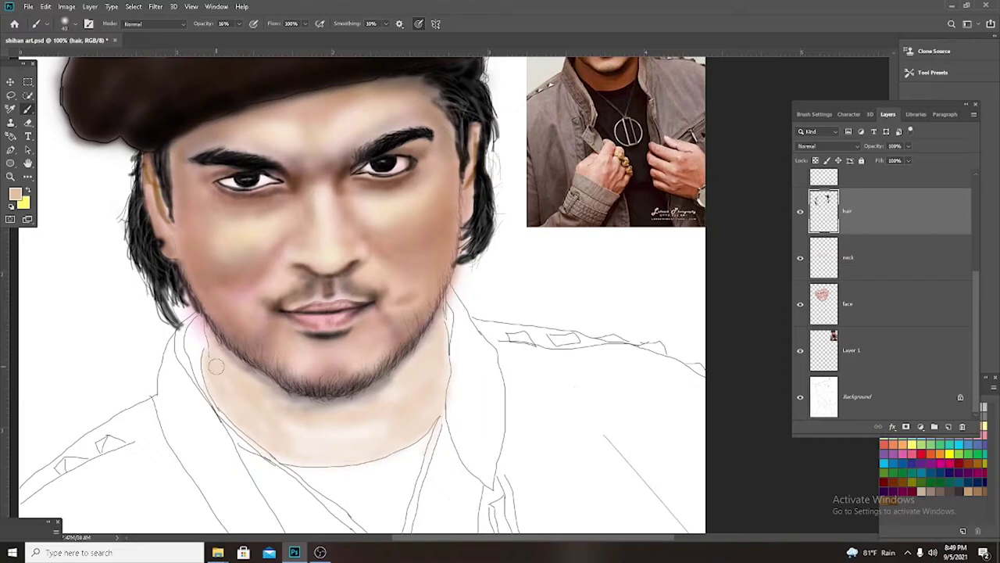
scroll(216, 367, "up", 1)
With a smaller, fainter brush, shade the neck's right side and paint skin tone across the lower neck at 4%.
scroll(331, 500, "up", 1)
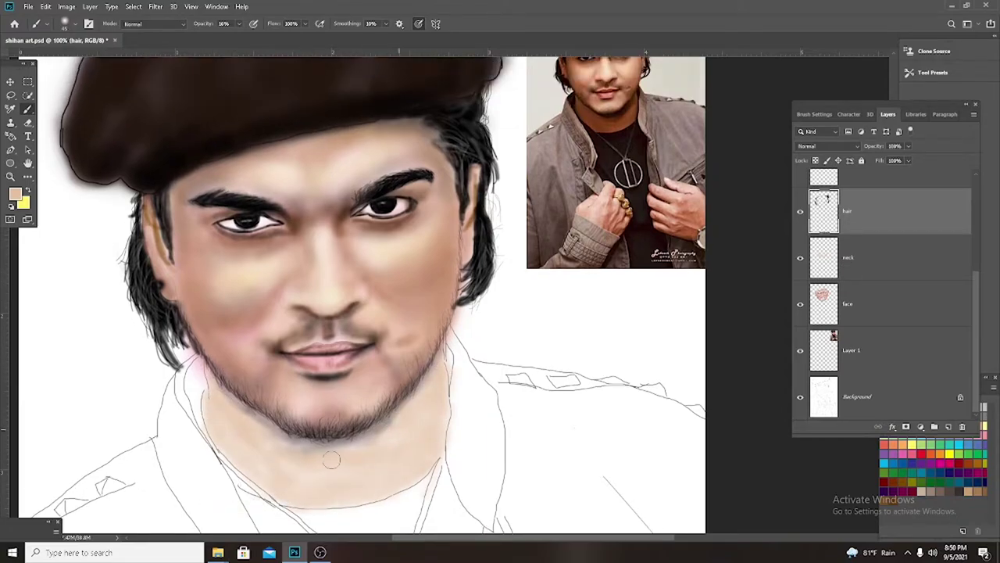
key("bracketleft")
key("bracketleft")
key("1")
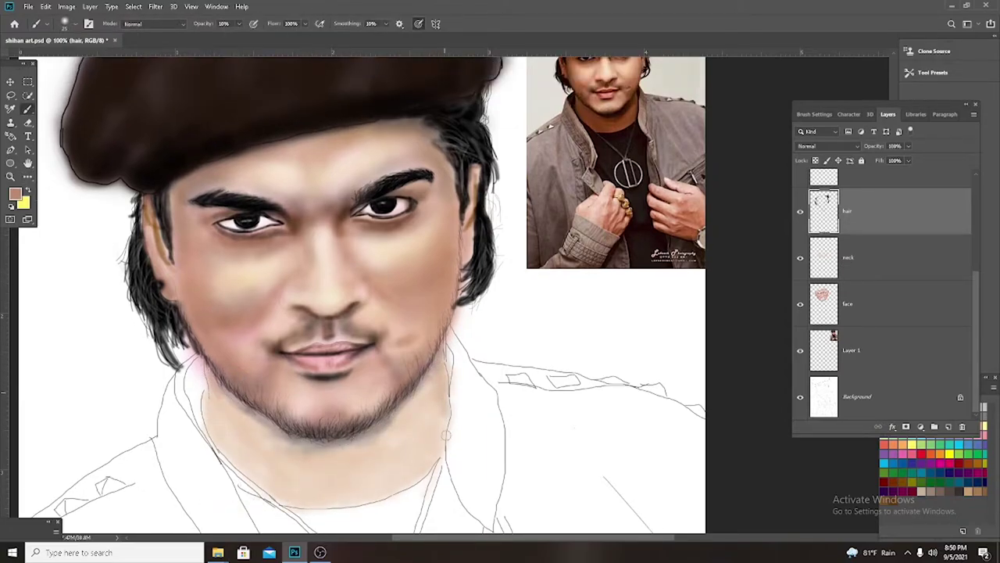
left_click_drag(442, 361, 434, 467)
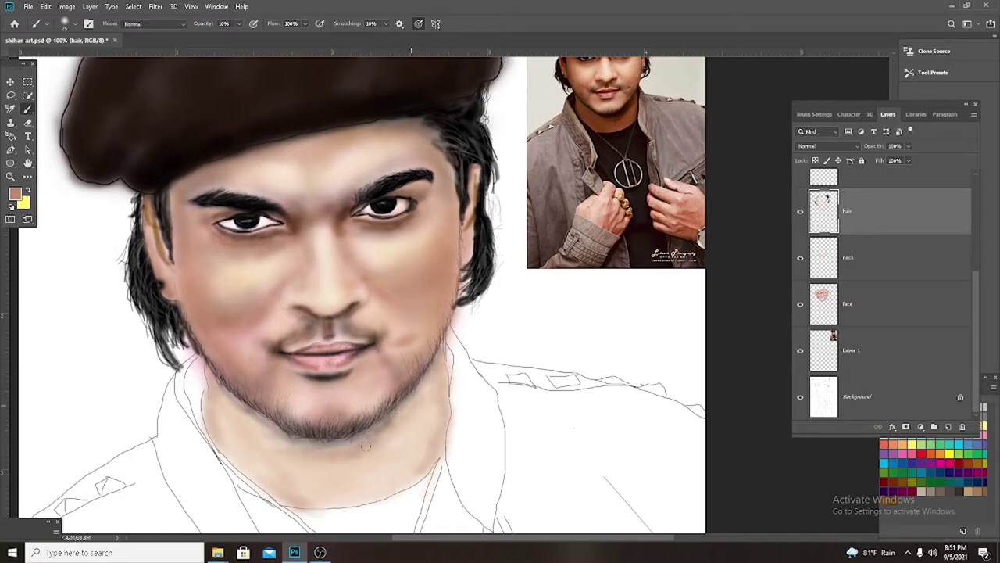
key("0")
key("4")
mouse_move(224, 429)
left_mouse_down()
mouse_move(427, 460)
mouse_move(309, 501)
left_mouse_up()
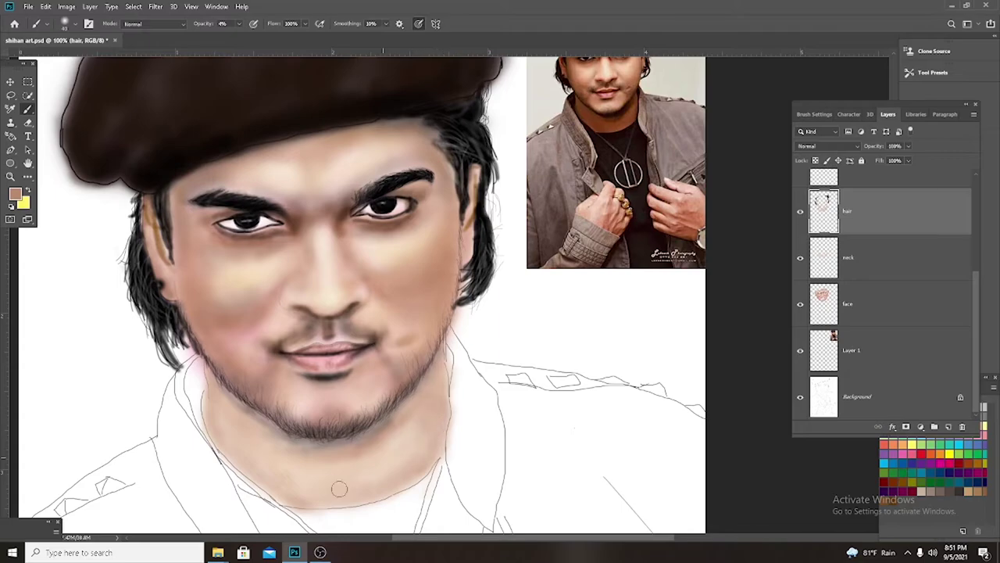
Add faint shading below the chin at 18%, then darken under the right jaw at 9%.
key("1")
key("8")
left_click_drag(364, 463, 424, 434)
key("0")
key("9")
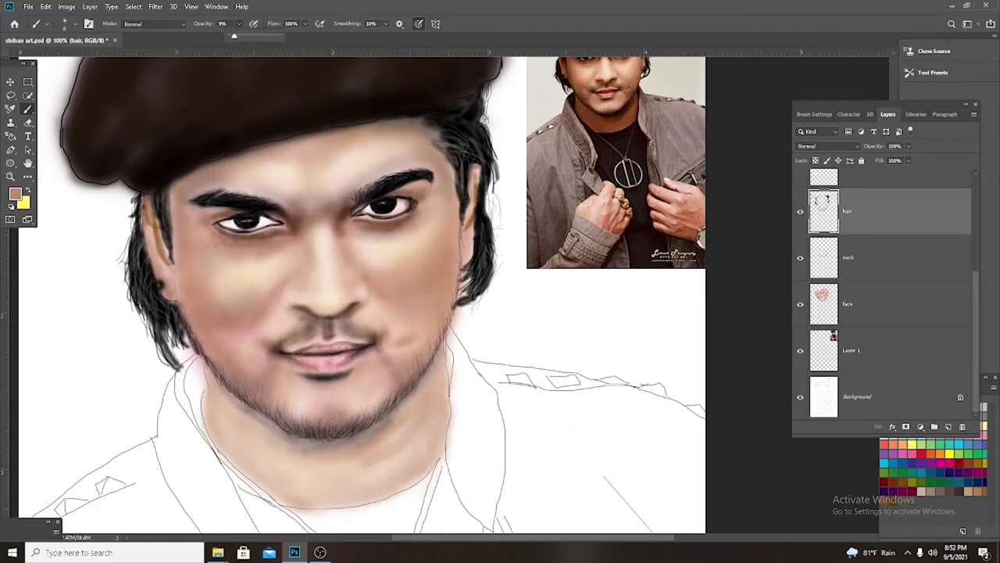
mouse_move(373, 450)
left_mouse_down()
mouse_move(389, 432)
mouse_move(364, 478)
left_mouse_up()
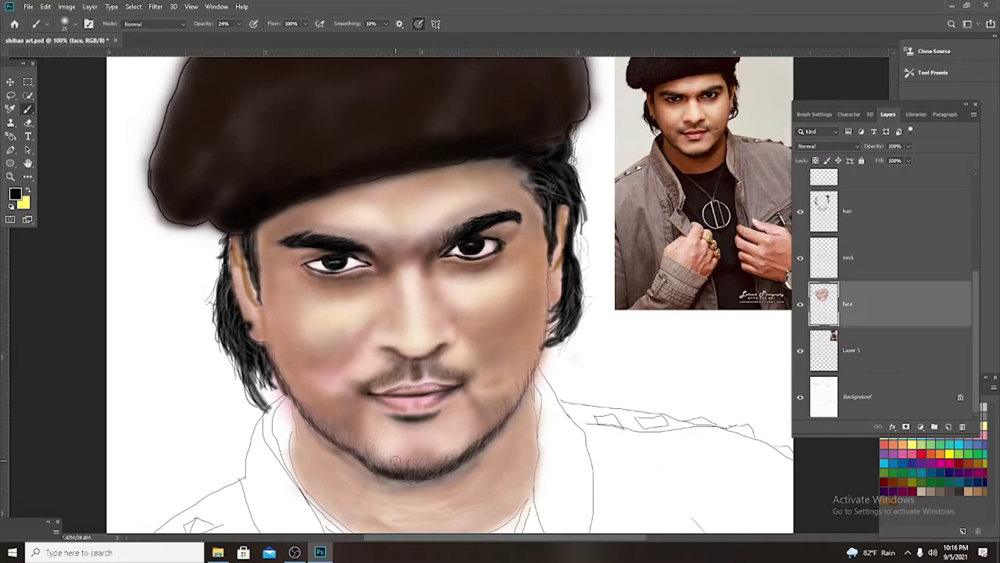
Darken the beard and chin shading in dark brown.
mouse_move(396, 460)
left_mouse_down()
mouse_move(469, 477)
mouse_move(343, 461)
left_mouse_up()
scroll(414, 493, "up", 1)
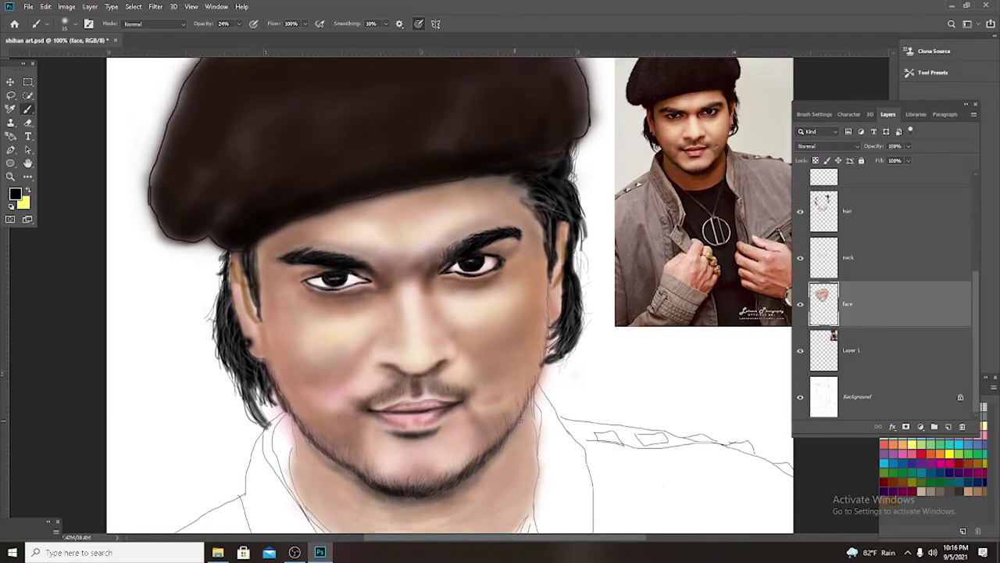
left_click_drag(305, 414, 323, 440)
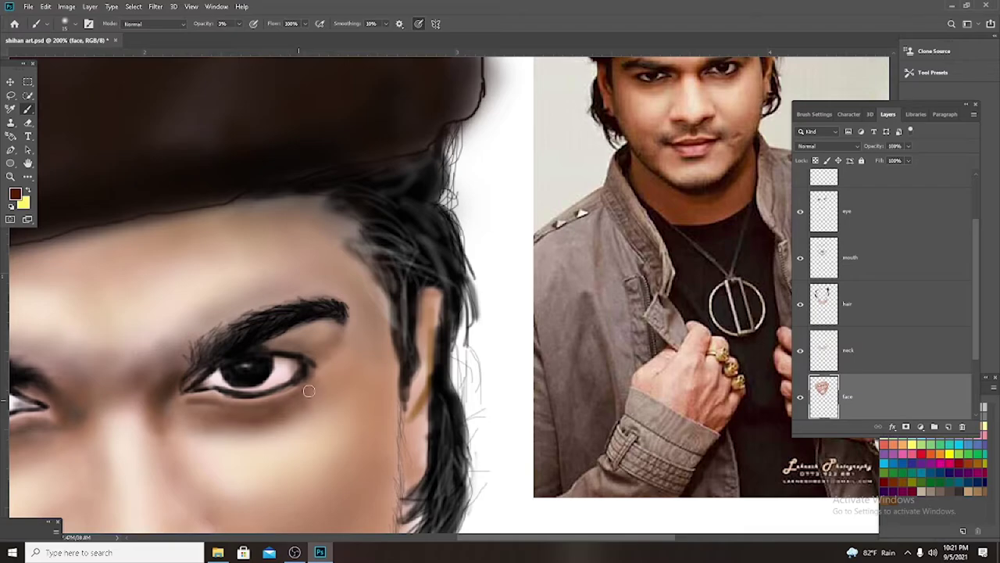
scroll(313, 406, "up", 2)
scroll(304, 389, "left", 3)
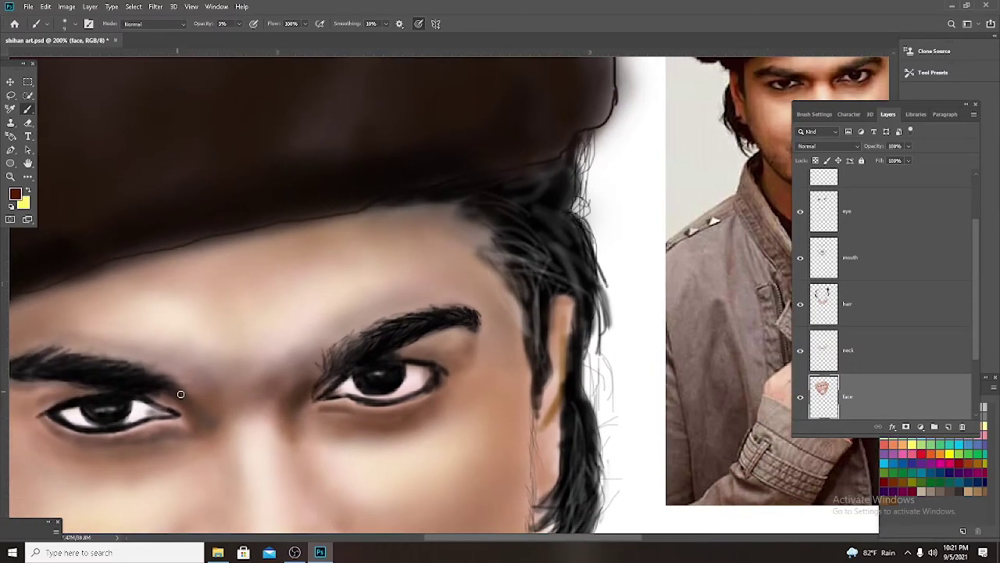
scroll(212, 430, "down", 1)
scroll(258, 437, "down", 1)
scroll(328, 449, "down", 3)
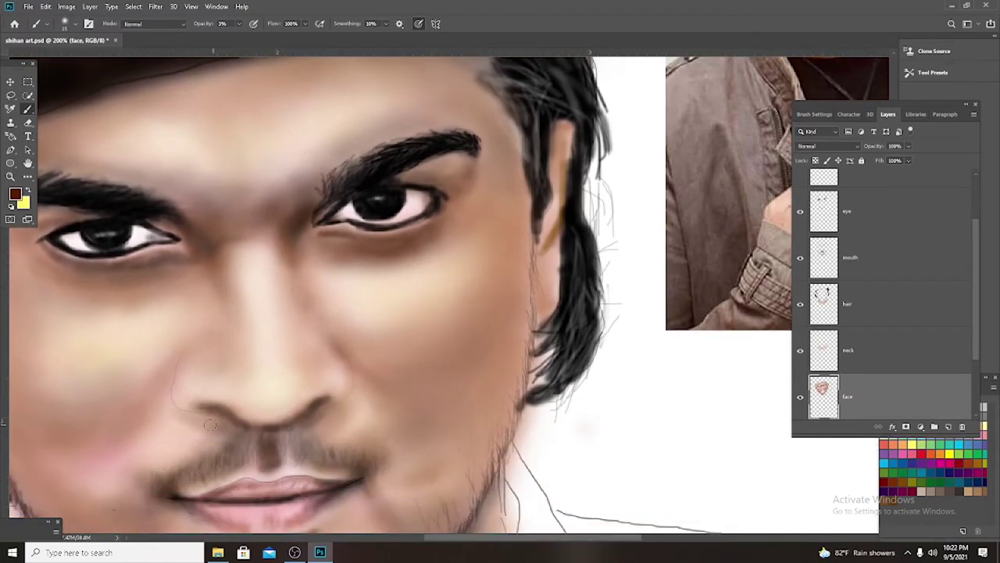
scroll(227, 428, "up", 5)
scroll(215, 422, "down", 2)
scroll(219, 469, "down", 2)
scroll(289, 500, "up", 1)
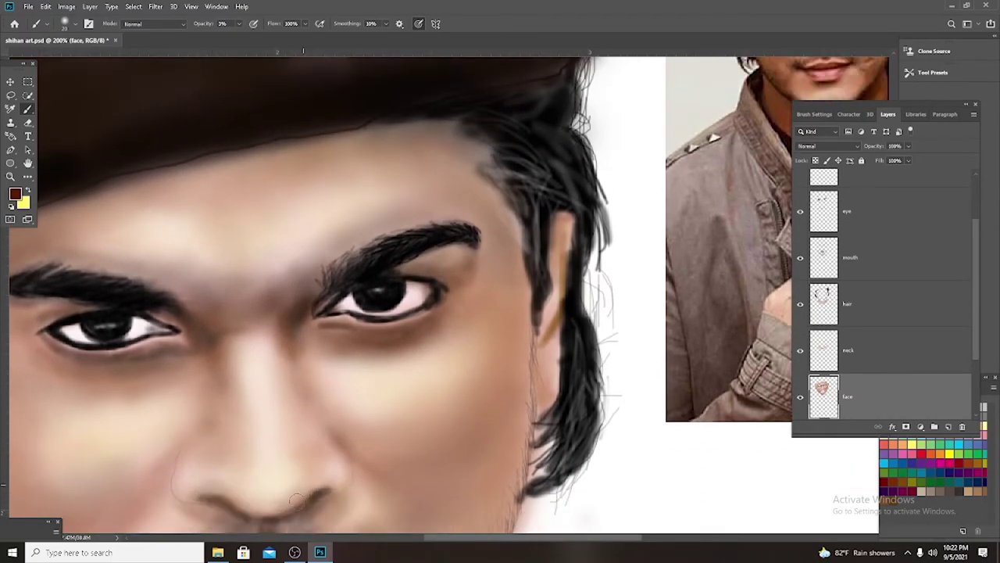
scroll(324, 486, "up", 2)
scroll(328, 484, "up", 1)
Enlarge the brush and slightly darken the right jaw, then zoom to 200% on the right side.
key("bracketright")
key("bracketright")
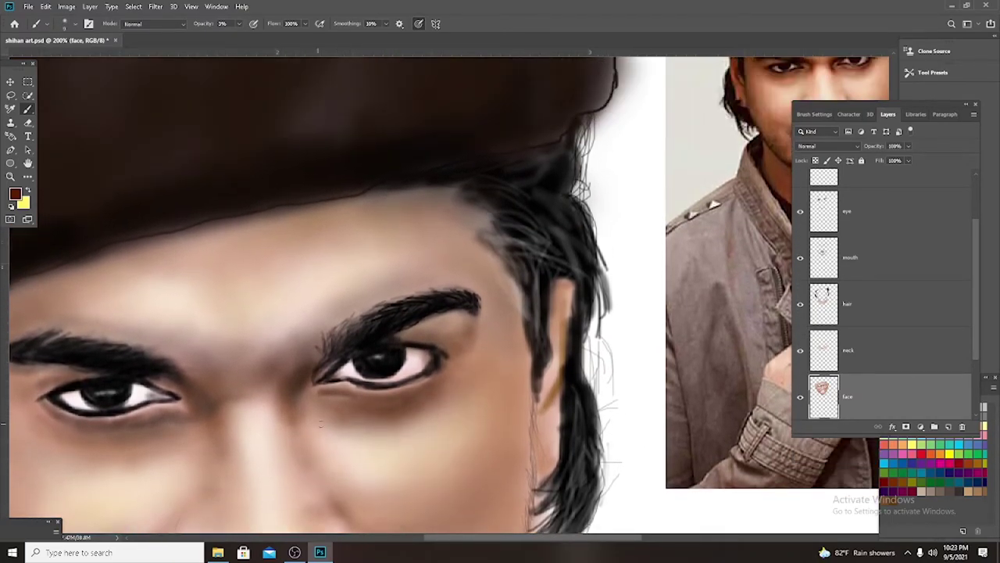
scroll(195, 426, "up", 1)
scroll(64, 423, "up", 1)
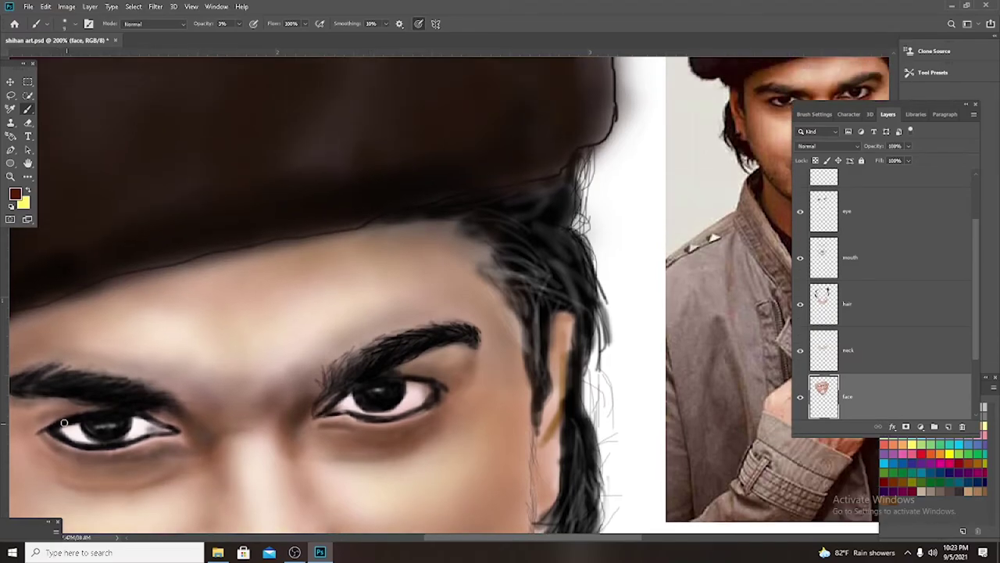
scroll(64, 423, "left", 3)
scroll(205, 452, "right", 6)
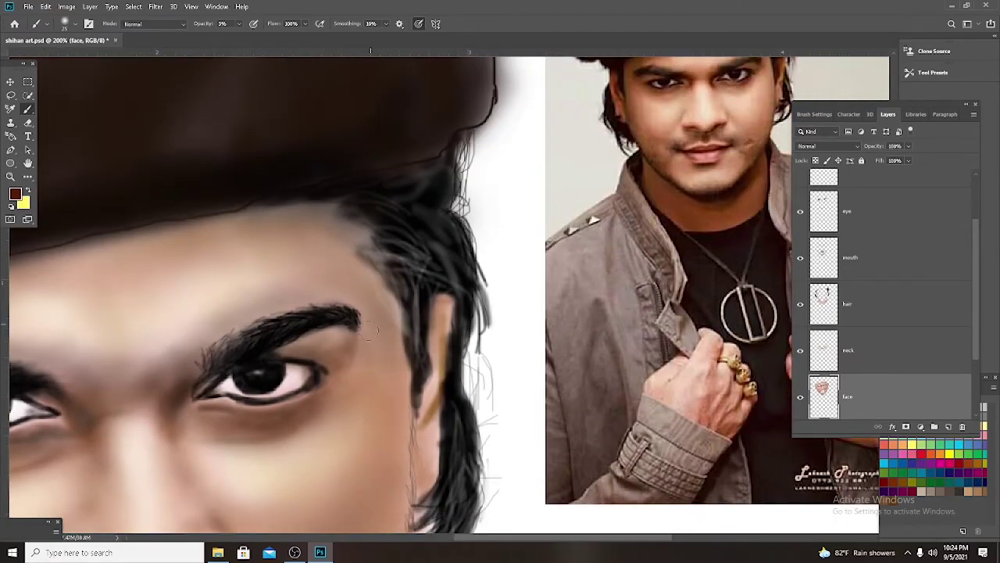
key("ctrl+0")
scroll(55, 399, "up", 3)
scroll(47, 414, "up", 1)
scroll(35, 462, "down", 1)
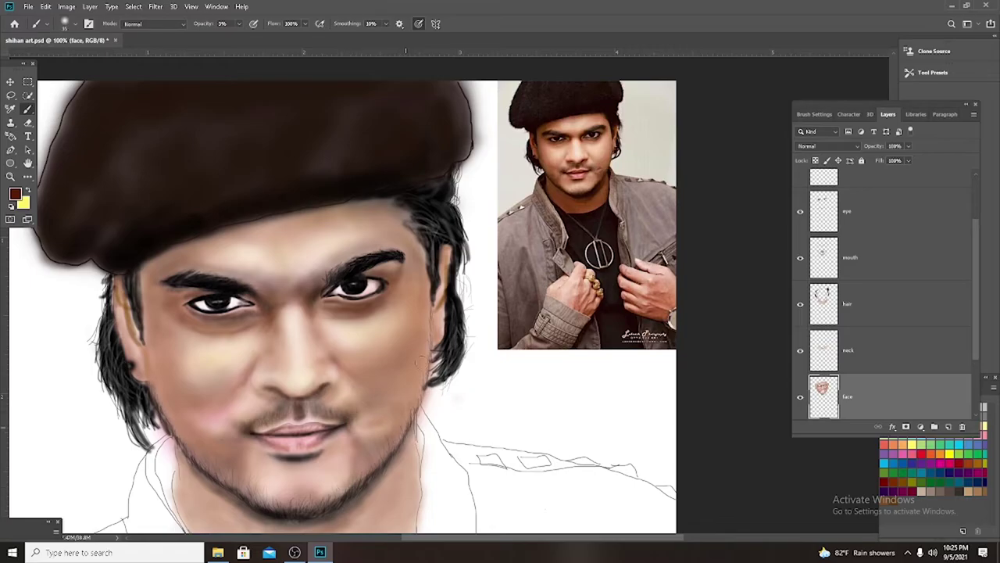
left_click_drag(418, 361, 406, 415)
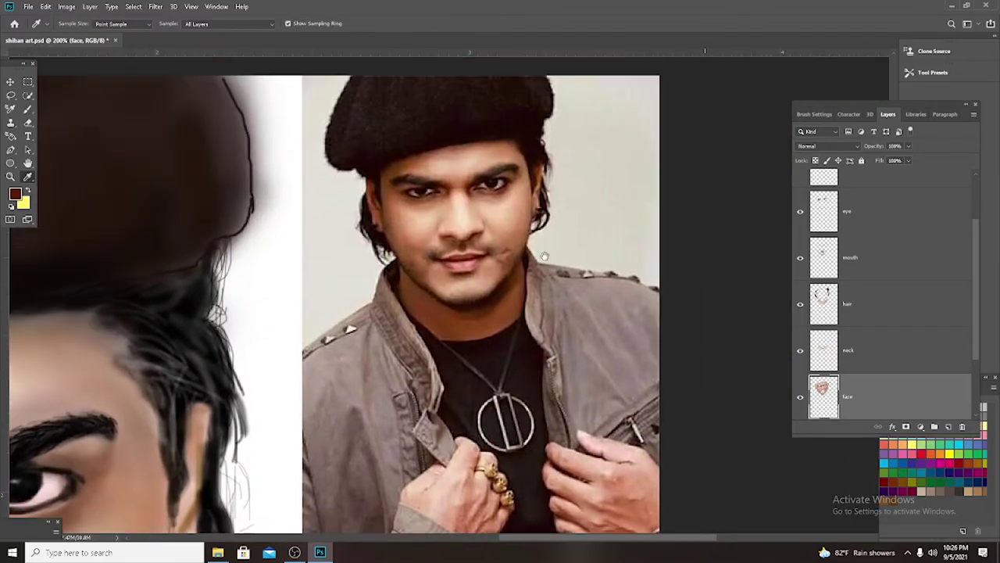
mouse_move(288, 385)
left_mouse_down()
mouse_move(440, 391)
mouse_move(583, 263)
left_mouse_up()
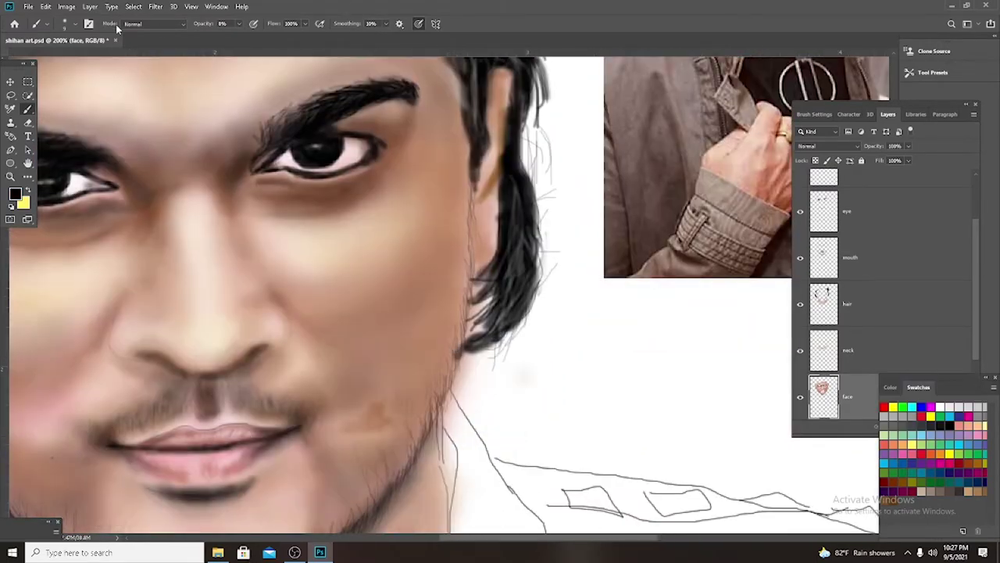
Select the mouth layer in black with brush opacity at 13%.
key("4")
key("2")
key("alt+bracketright")
key("alt+bracketright")
key("alt+bracketright")
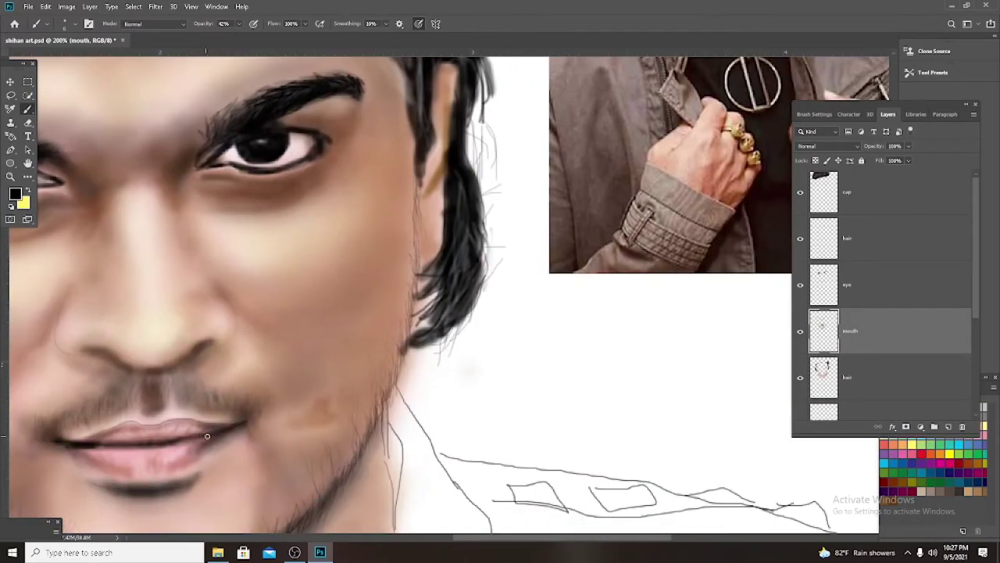
key("0")
key("5")
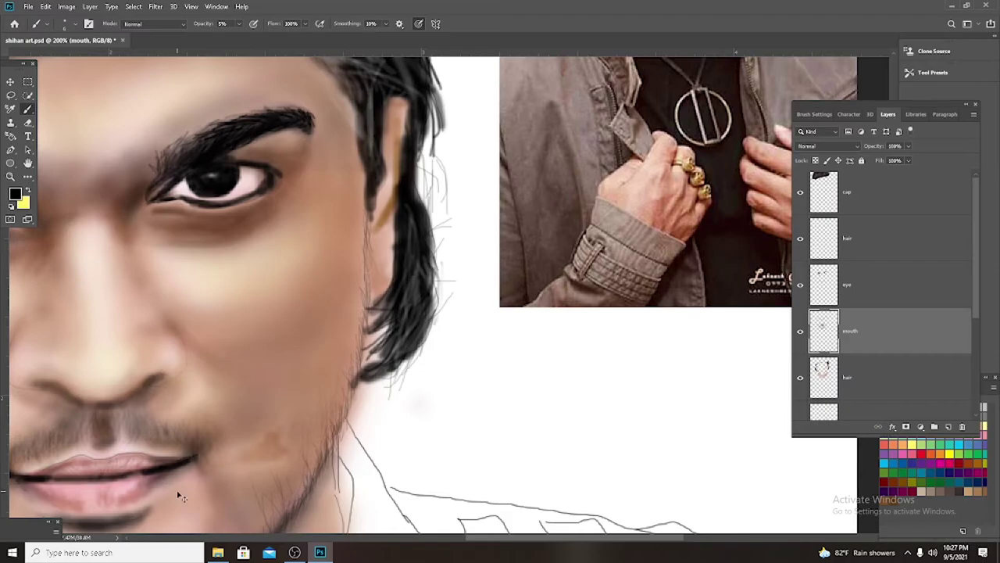
key("1")
key("3")
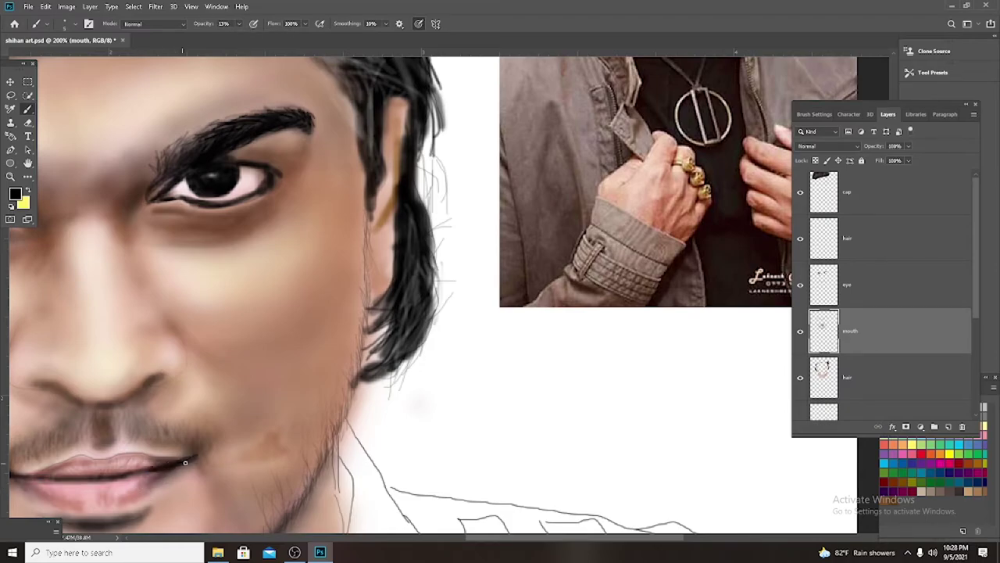
Move to the hair layer and lower the brush opacity to 3%.
scroll(142, 486, "left", 3)
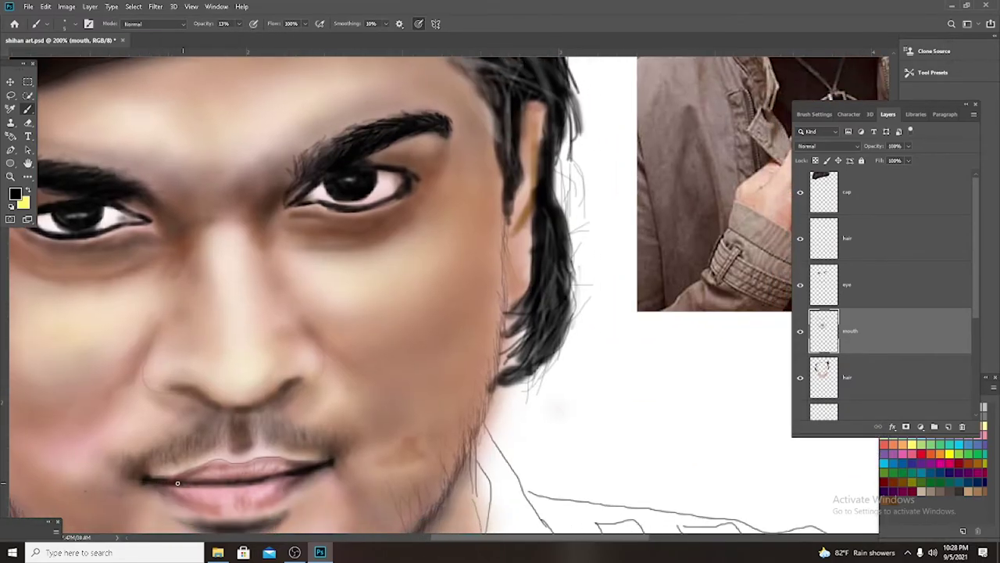
scroll(177, 483, "right", 2)
scroll(177, 495, "down", 1)
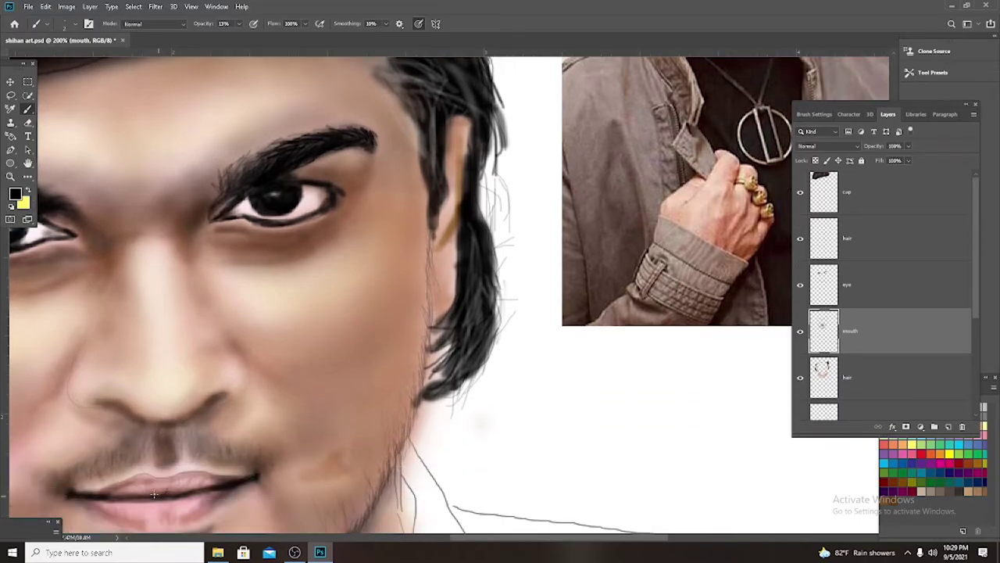
scroll(345, 355, "down", 2)
key("alt+bracketleft")
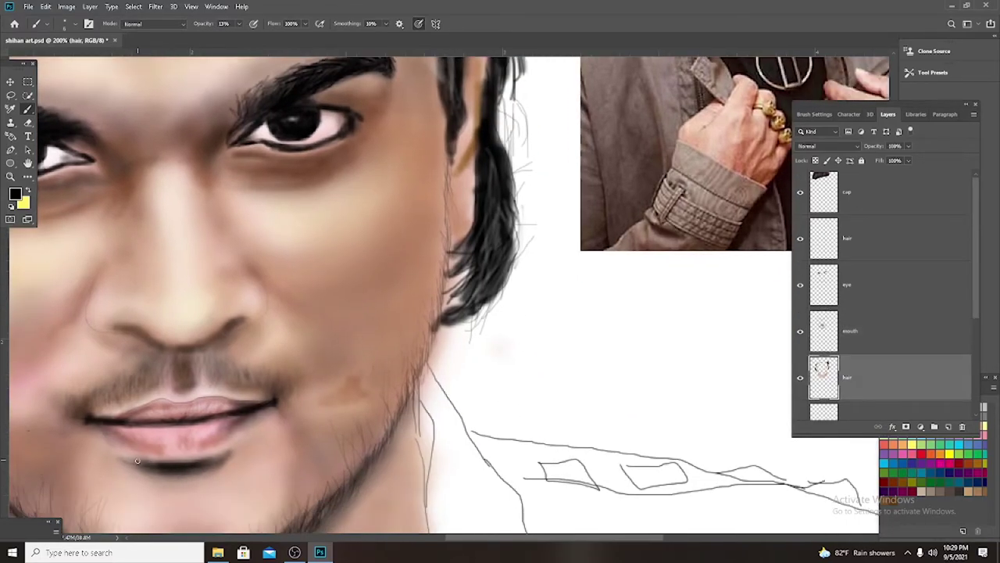
scroll(136, 461, "up", 2)
scroll(144, 496, "left", 1)
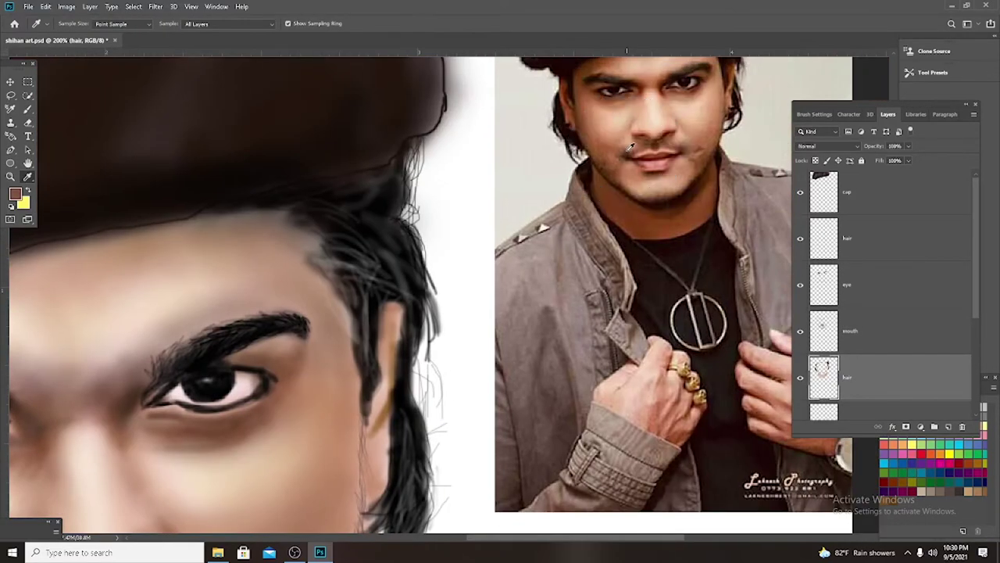
scroll(138, 461, "down", 1)
key("0")
key("3")
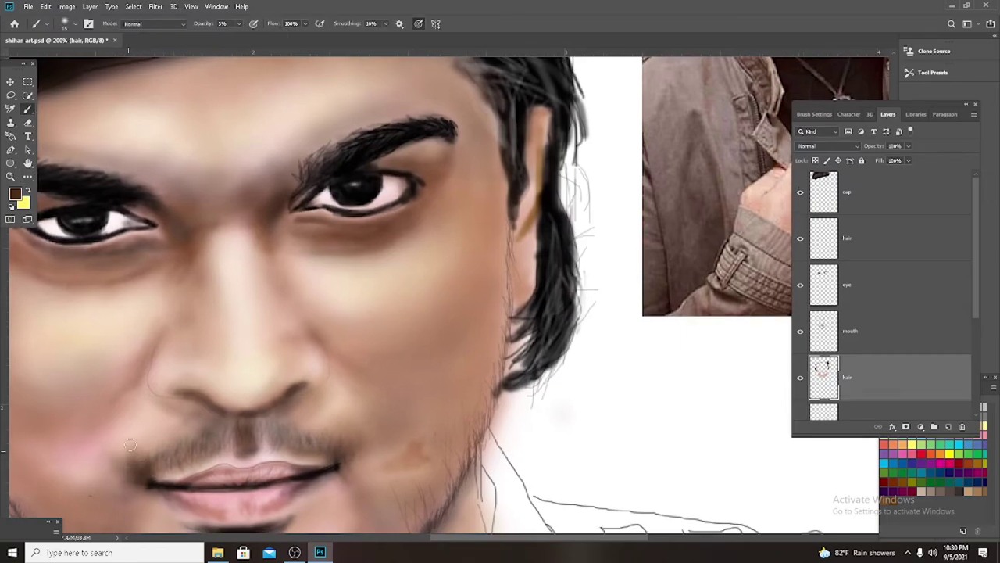
Pan around the mouth and chin, setting brush opacity to 1% and then 6%.
scroll(129, 445, "up", 1)
scroll(244, 489, "right", 2)
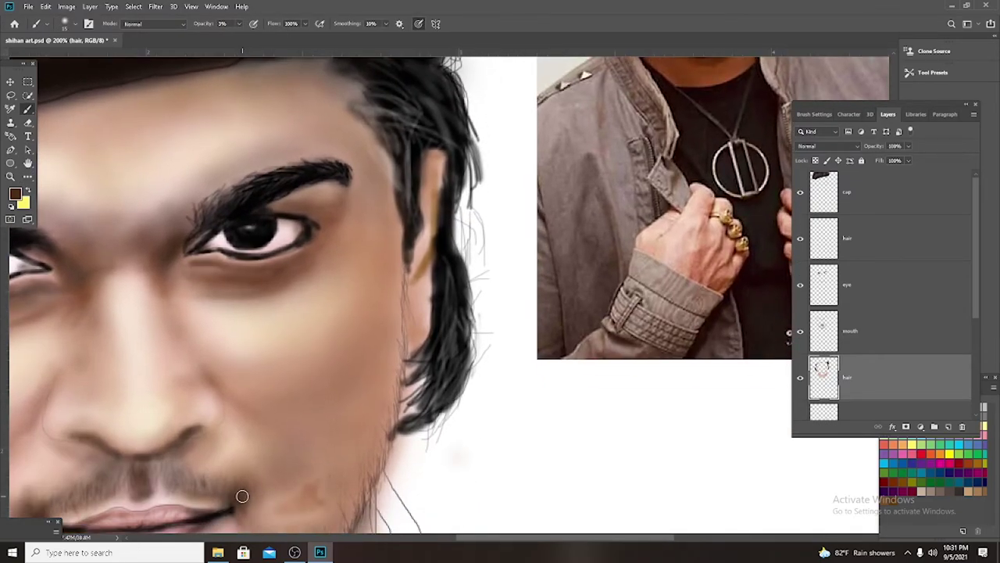
scroll(275, 481, "down", 1)
scroll(313, 453, "up", 2)
scroll(312, 454, "right", 1)
scroll(377, 426, "up", 1)
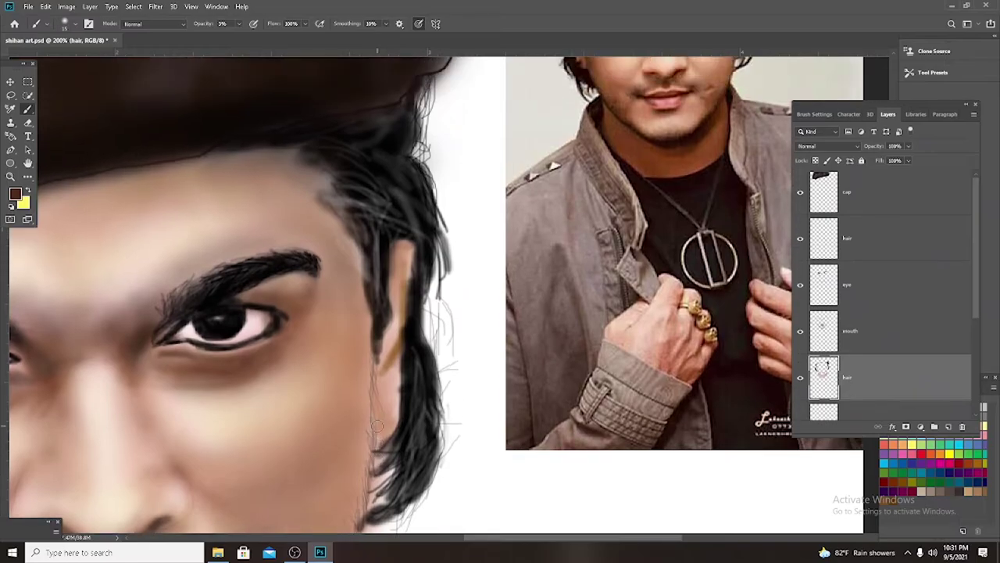
scroll(376, 426, "up", 1)
key("1")
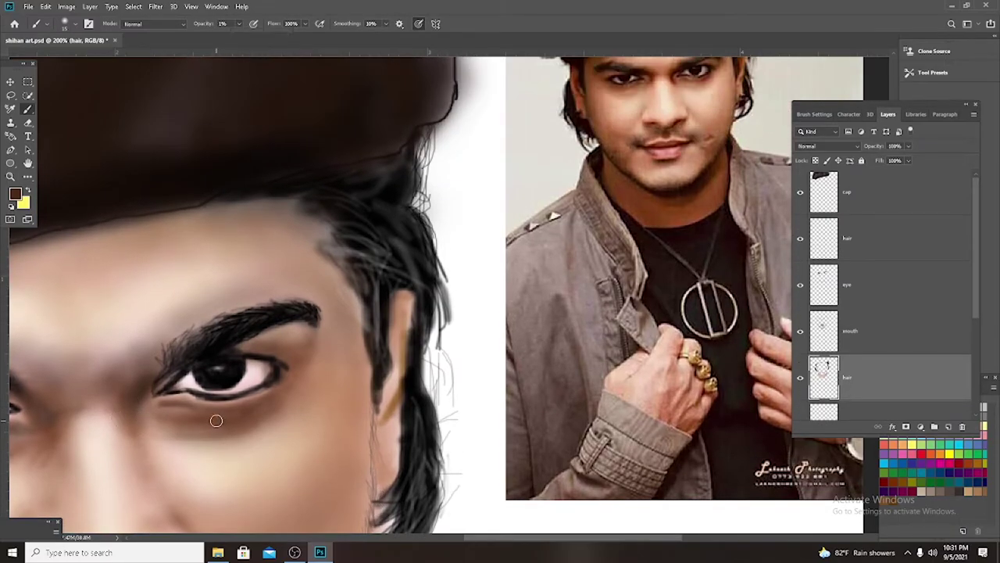
scroll(216, 417, "up", 1)
scroll(196, 422, "left", 2)
key("6")
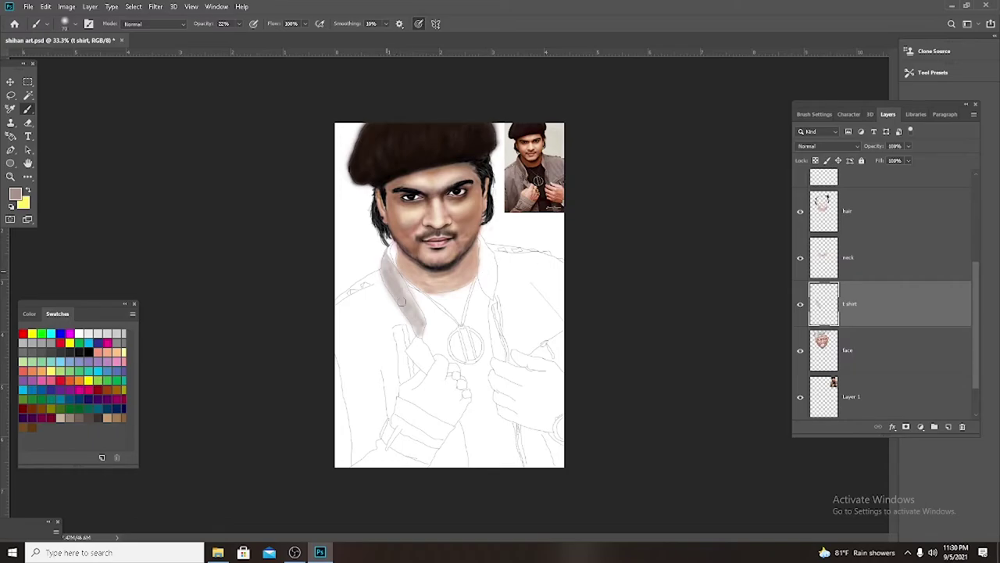
At 12% opacity, shade the jacket's shoulders, right lapel, chest and area around the hands grey.
key("1")
key("2")
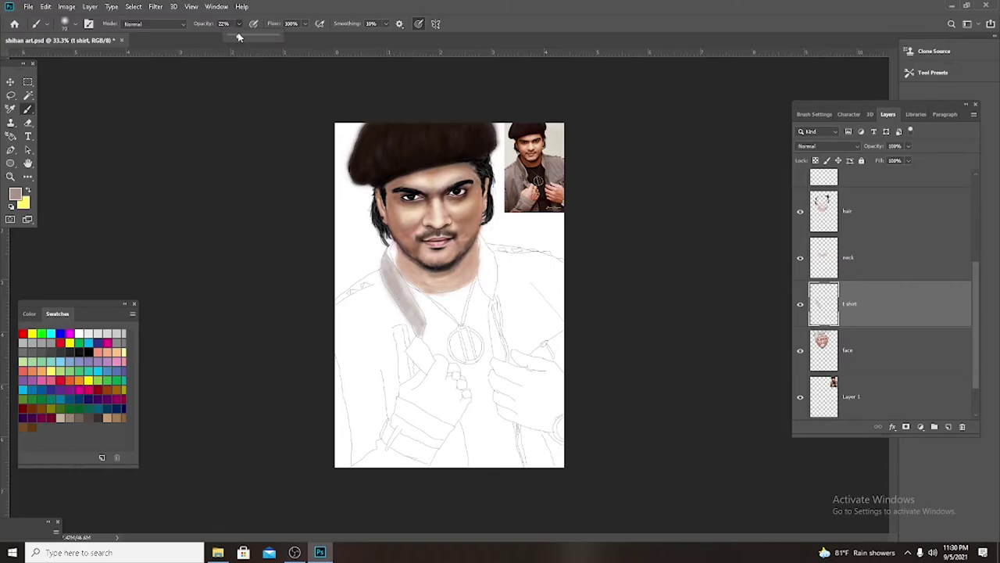
mouse_move(340, 367)
left_mouse_down()
mouse_move(375, 279)
mouse_move(420, 357)
left_mouse_up()
mouse_move(344, 328)
left_mouse_down()
mouse_move(351, 453)
mouse_move(339, 312)
mouse_move(407, 332)
mouse_move(365, 388)
mouse_move(395, 344)
mouse_move(351, 453)
left_mouse_up()
left_click_drag(484, 244, 502, 358)
mouse_move(420, 416)
left_mouse_down()
mouse_move(367, 461)
mouse_move(414, 406)
mouse_move(450, 453)
mouse_move(539, 446)
mouse_move(541, 347)
mouse_move(511, 343)
mouse_move(527, 252)
mouse_move(520, 272)
mouse_move(547, 344)
mouse_move(500, 258)
mouse_move(540, 359)
mouse_move(482, 250)
left_mouse_up()
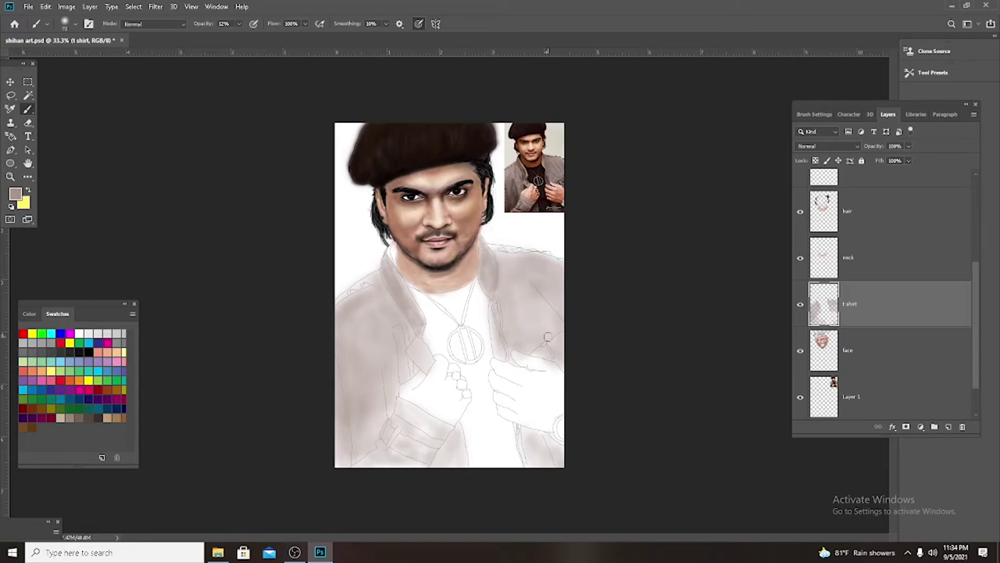
left_click_drag(547, 337, 502, 292)
Enlarge the brush to size 45 and zoom in to 100% on the face.
key("e")
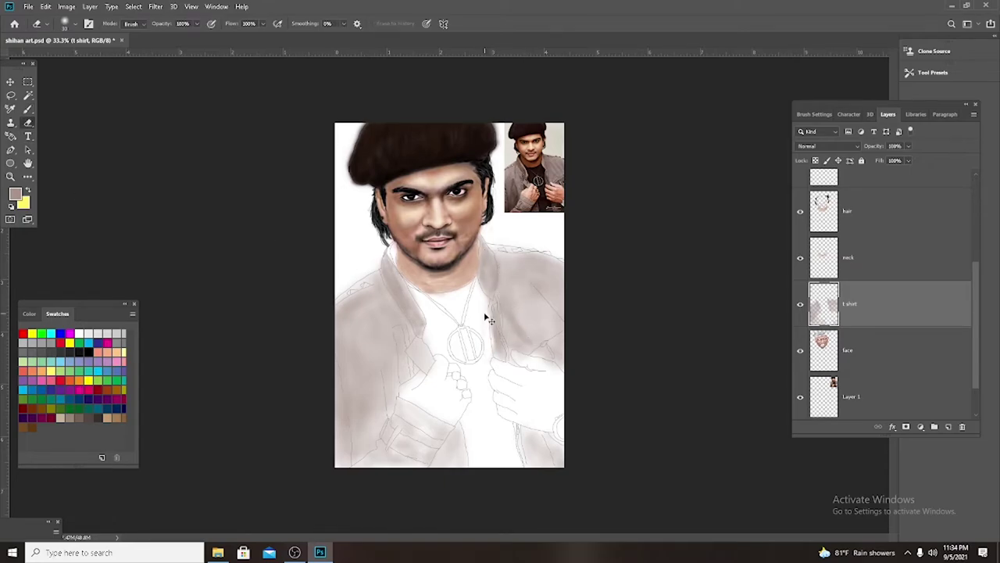
key("b")
key("ctrl+plus")
key("ctrl+plus")
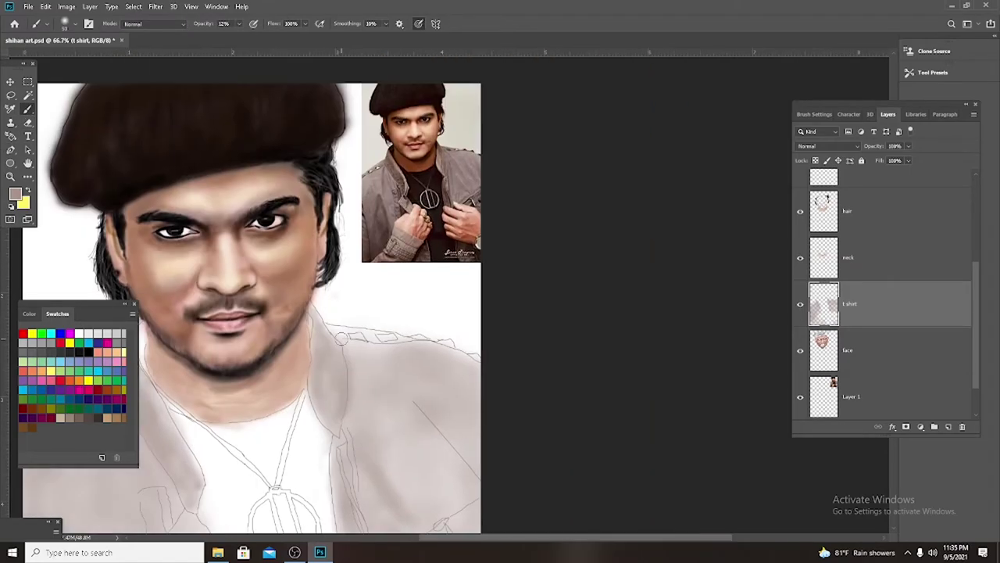
scroll(422, 349, "down", 2)
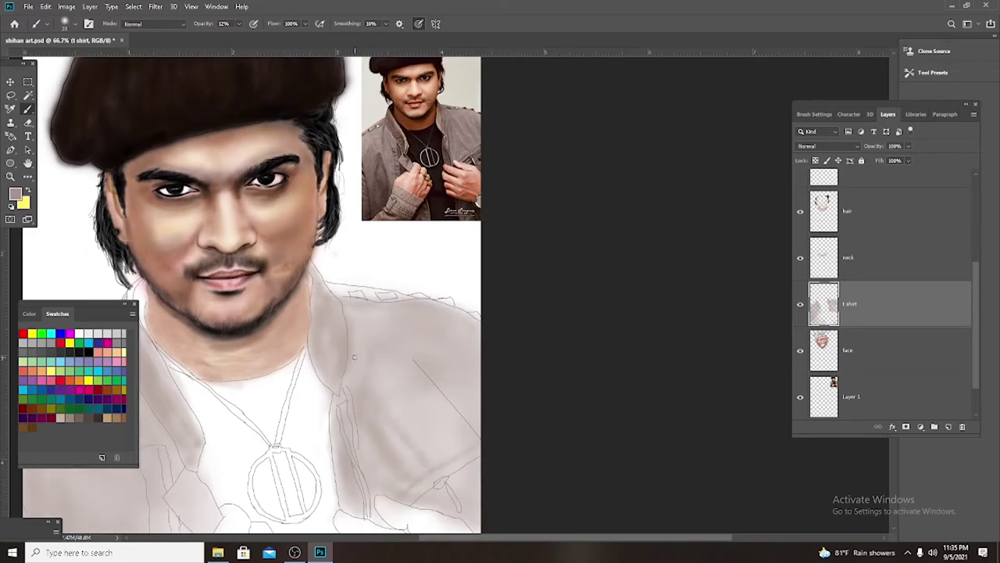
key("bracketright")
key("bracketright")
key("bracketright")
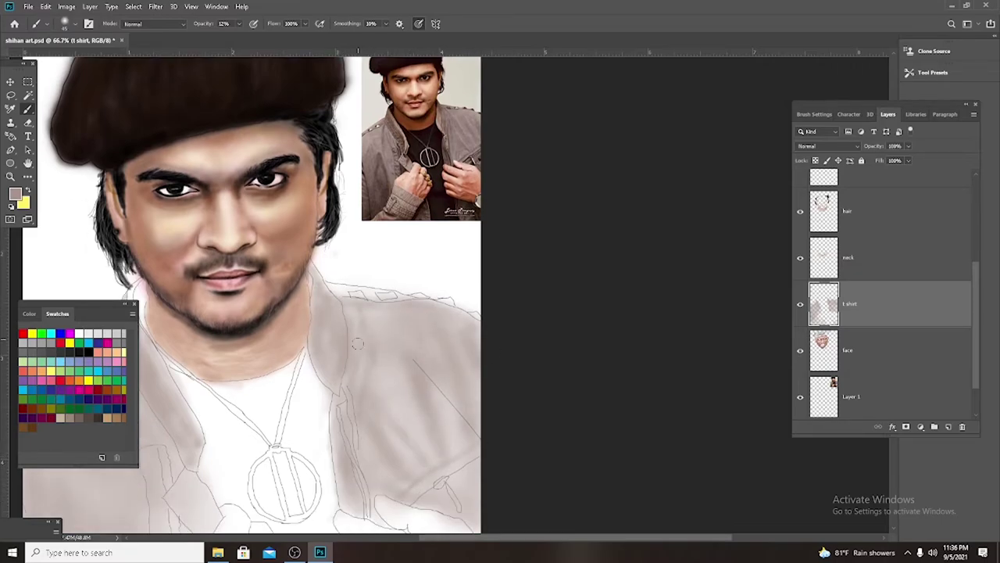
scroll(394, 364, "down", 3)
key("ctrl+plus")
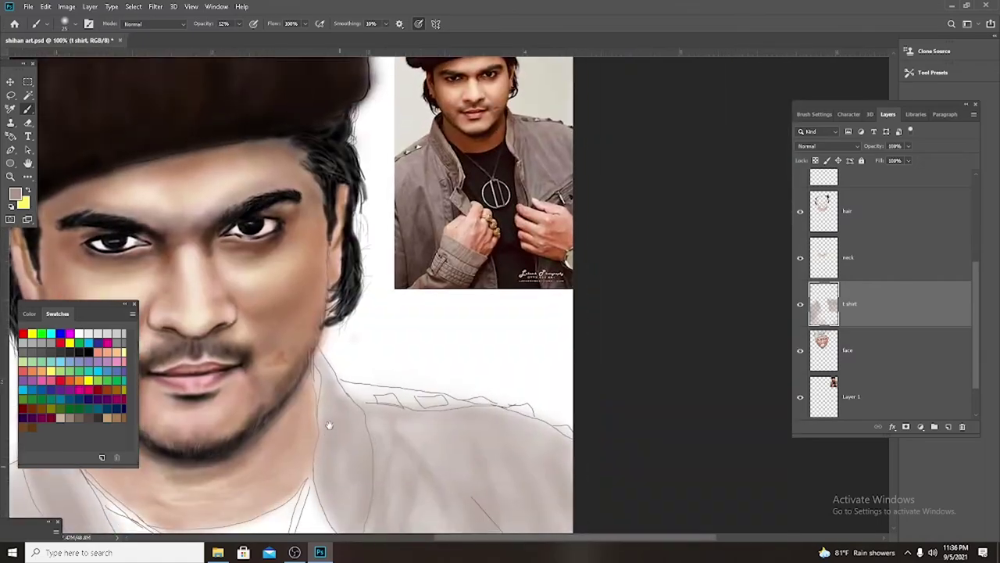
scroll(351, 352, "down", 1)
scroll(390, 368, "up", 1)
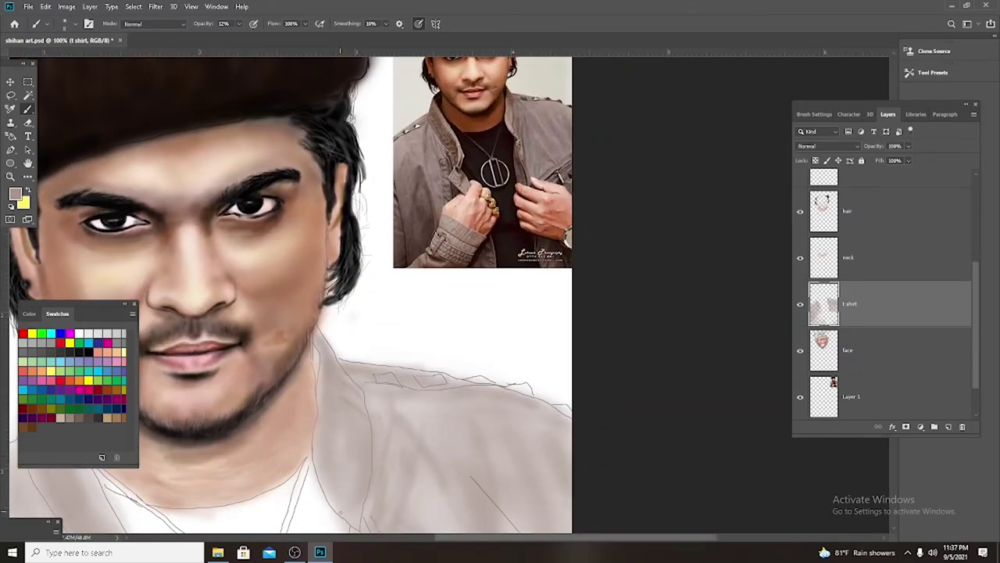
Pick black from the Swatches as the paint colour.
scroll(358, 403, "down", 1)
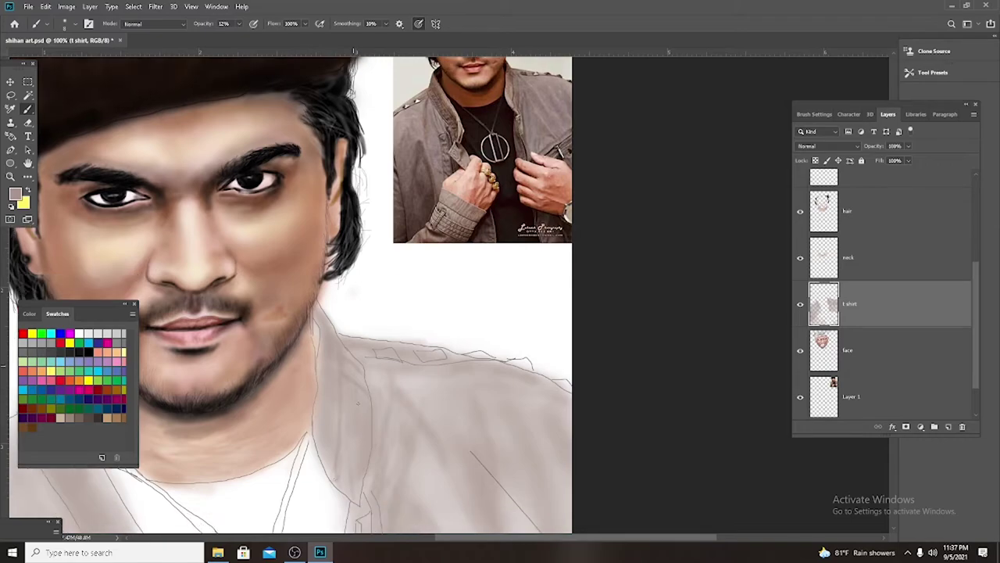
scroll(360, 500, "down", 1)
scroll(371, 497, "up", 1)
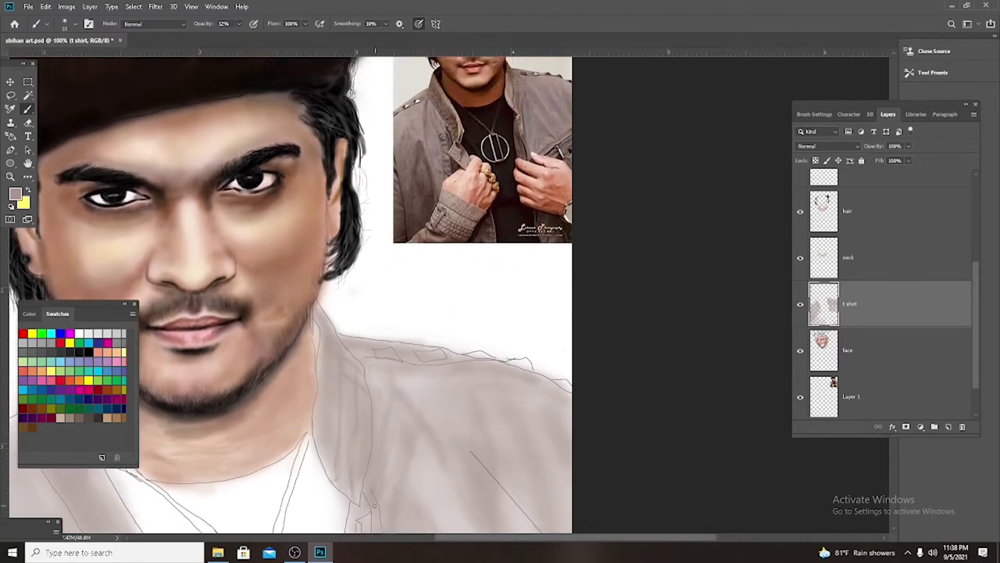
scroll(367, 437, "down", 3)
scroll(364, 408, "down", 5)
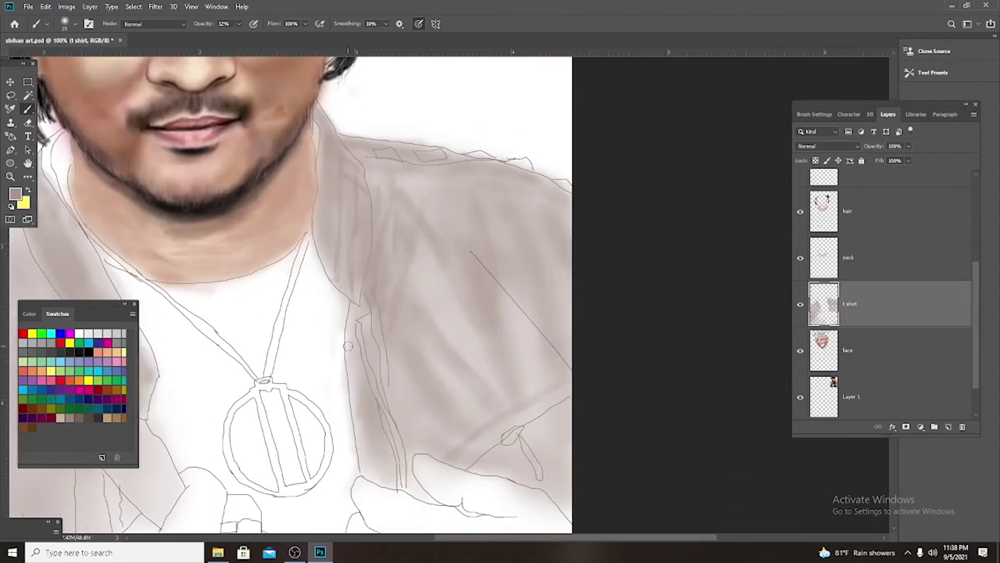
left_click(92, 352)
scroll(312, 325, "up", 2)
scroll(313, 325, "up", 6)
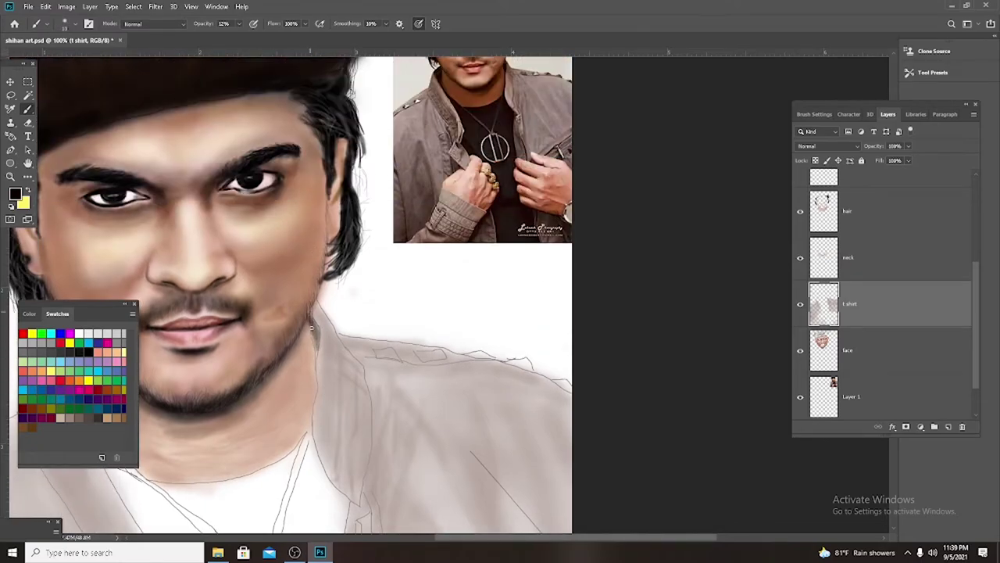
scroll(328, 352, "up", 2)
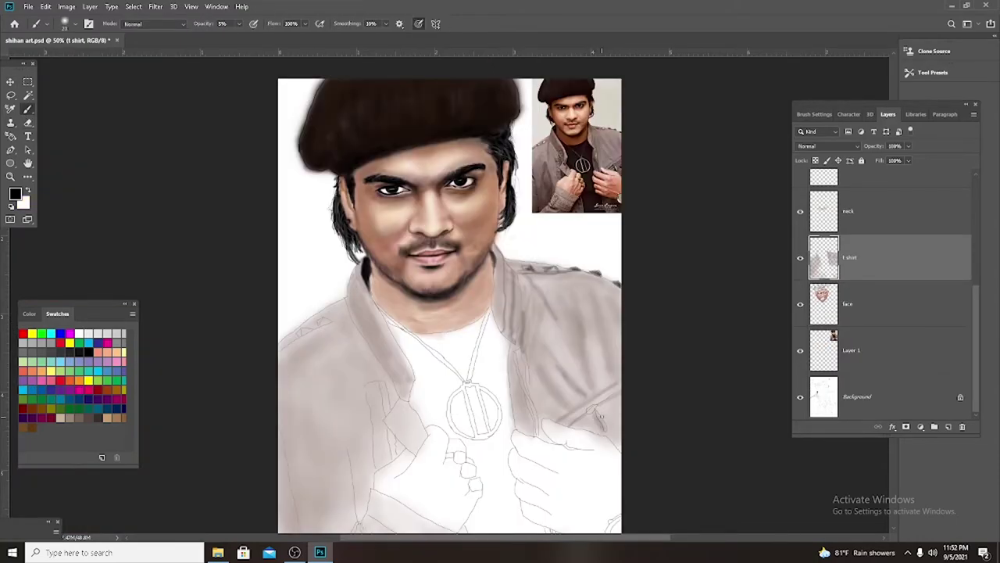
Darken the shirt placket line and the loop outline along the jacket's right fold at 200% zoom.
scroll(601, 415, "up", 2)
left_click_drag(434, 415, 418, 379)
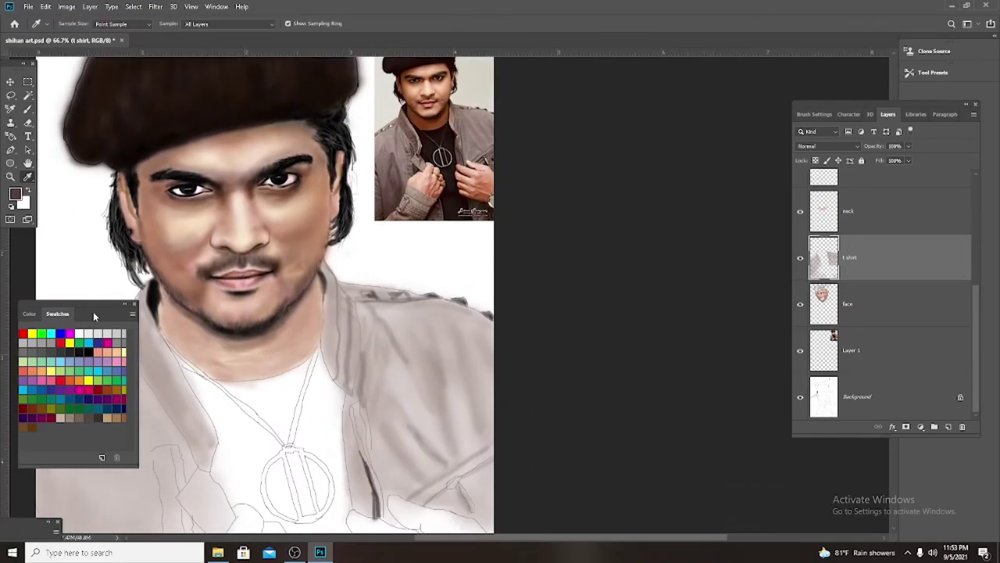
scroll(414, 391, "down", 2)
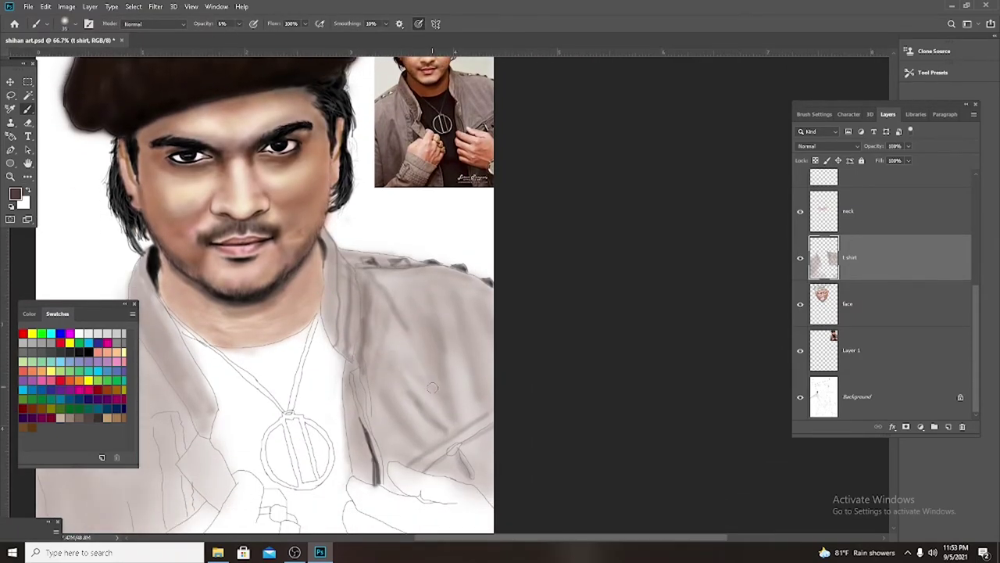
mouse_move(461, 352)
left_mouse_down()
mouse_move(416, 448)
mouse_move(326, 475)
left_mouse_up()
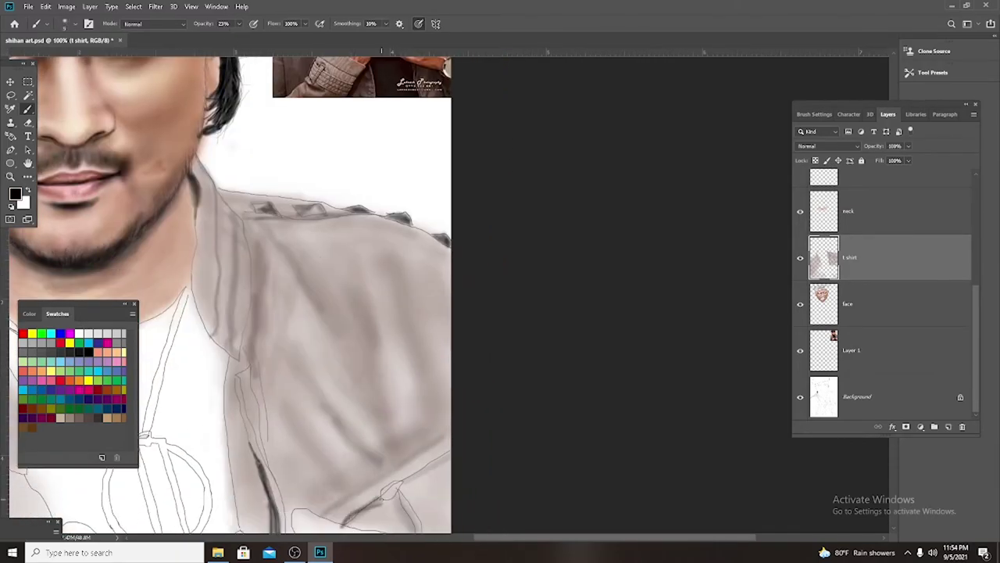
key("ctrl+plus")
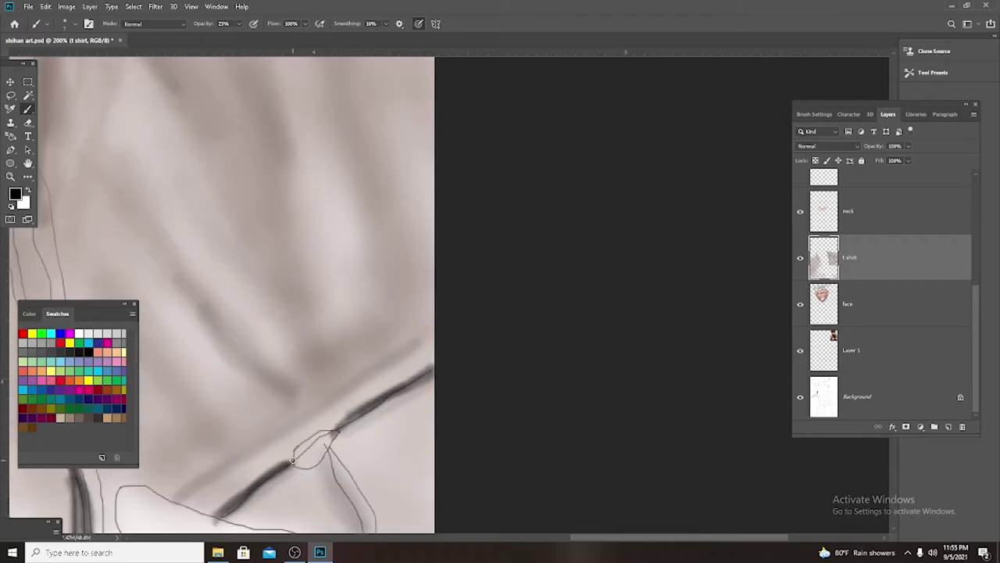
left_click_drag(307, 465, 335, 429)
scroll(328, 437, "down", 5)
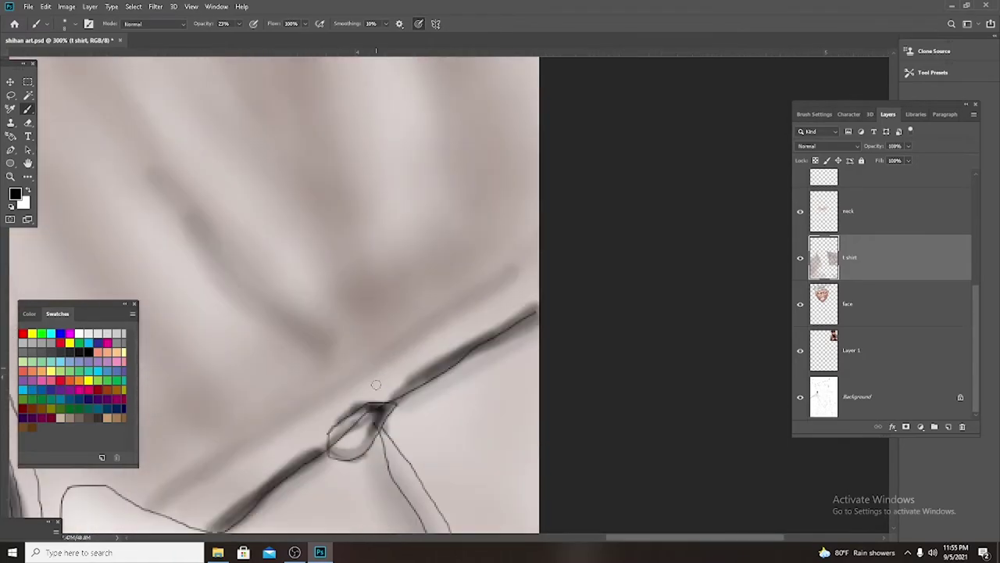
scroll(359, 391, "up", 6)
left_click_drag(383, 344, 438, 461)
Lower the brush opacity to 5% and sample a brown from the jacket.
scroll(420, 413, "down", 5)
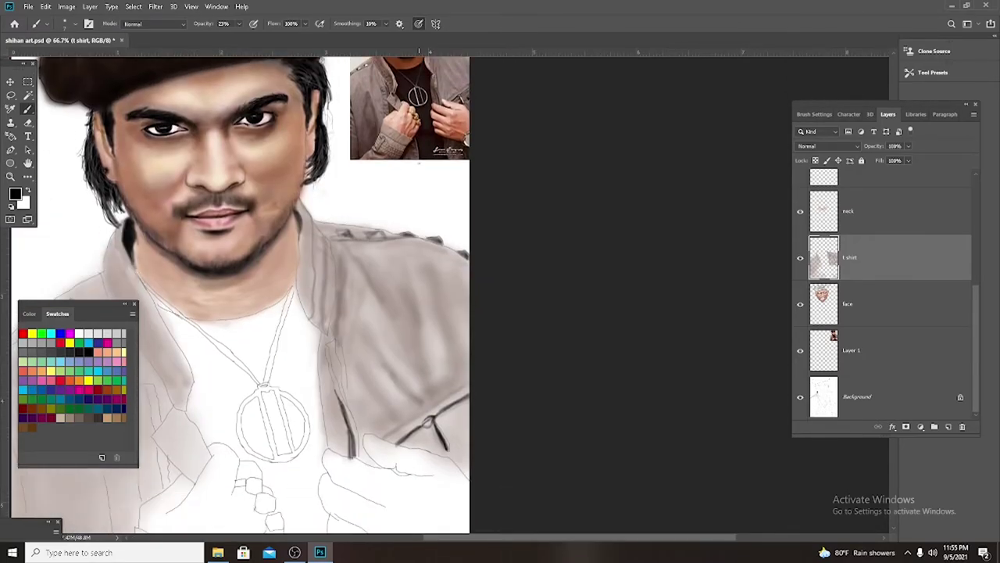
scroll(349, 409, "up", 4)
scroll(350, 409, "down", 5)
key("0")
key("9")
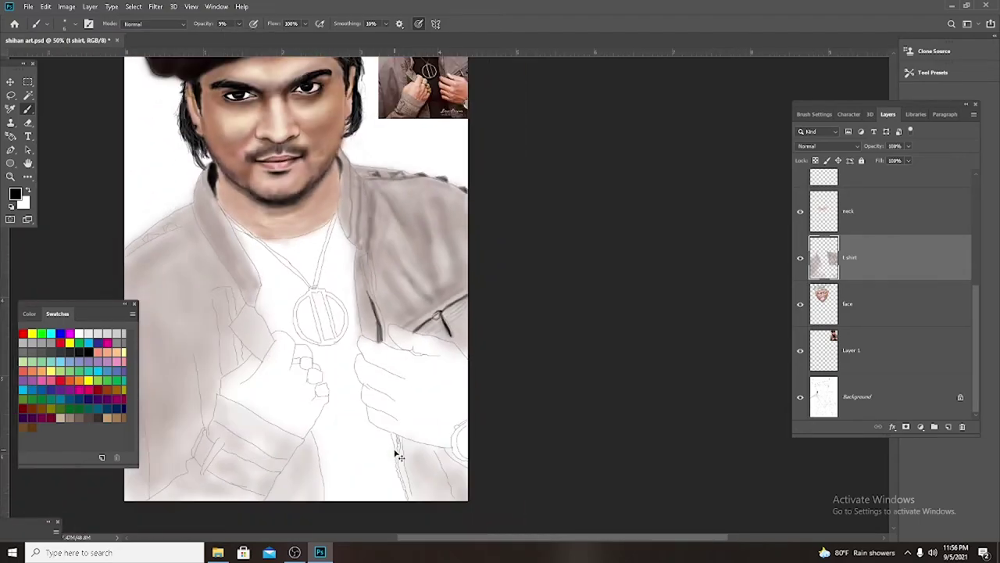
scroll(468, 328, "down", 5)
key("2")
key("5")
scroll(469, 311, "up", 3)
key("0")
key("5")
scroll(352, 255, "down", 1)
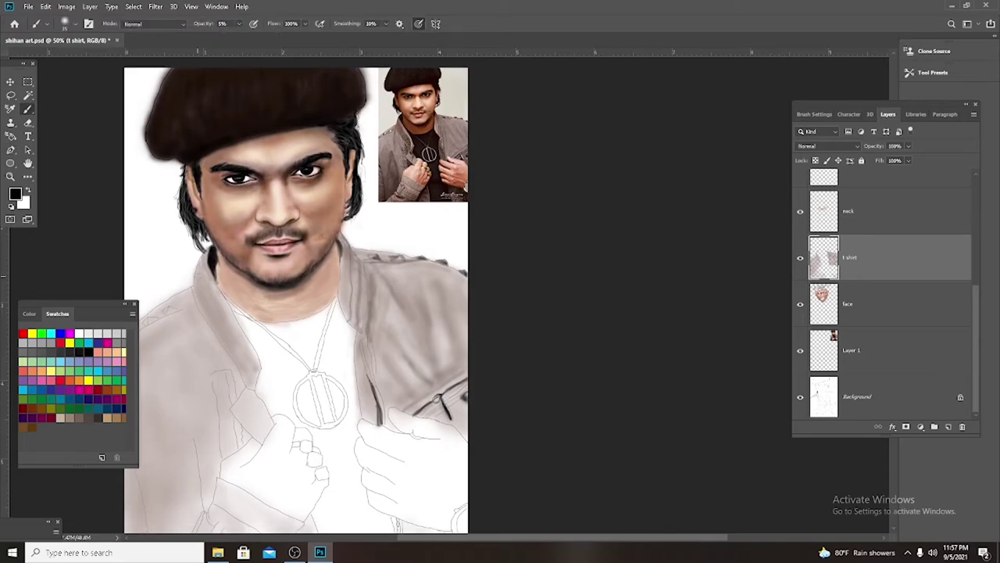
left_click(211, 305, "alt")
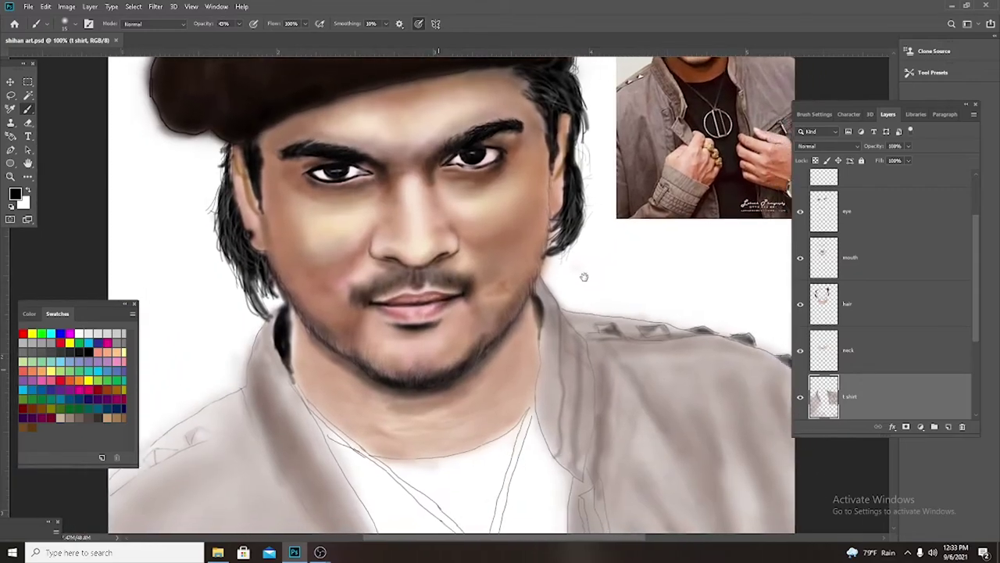
Toggle between the eraser and brush and between the neck and t shirt layers.
scroll(321, 351, "down", 2)
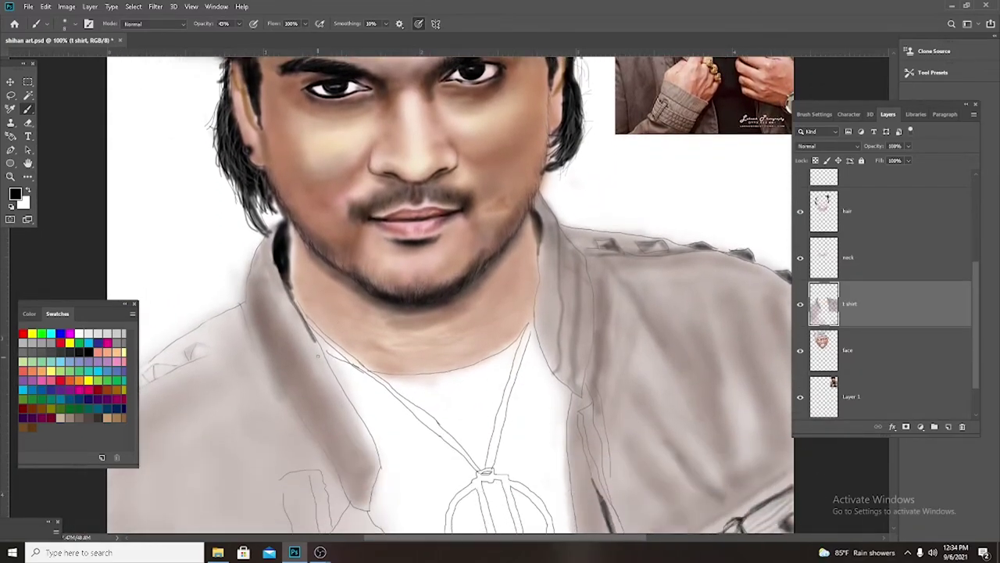
scroll(392, 477, "down", 1)
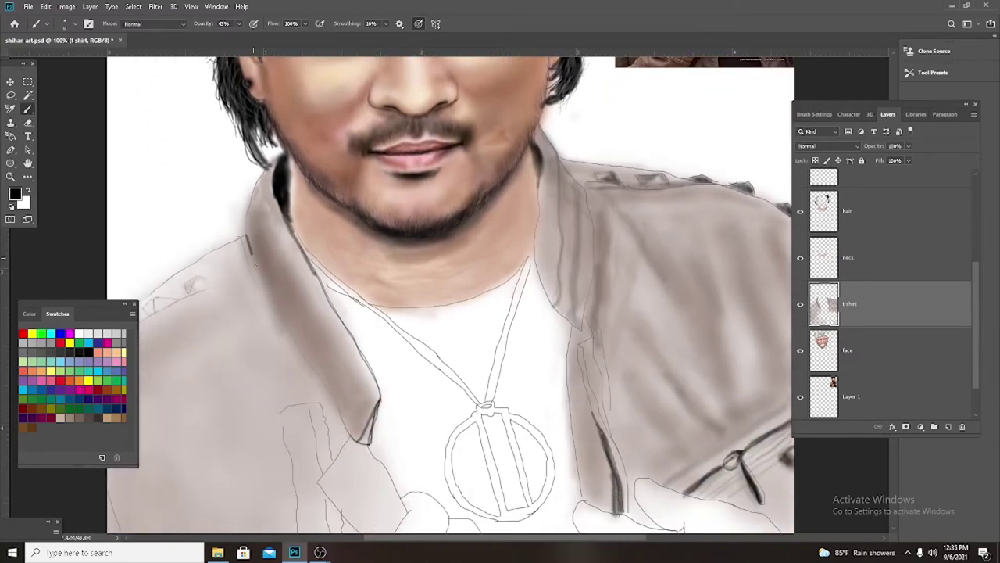
scroll(239, 376, "up", 5)
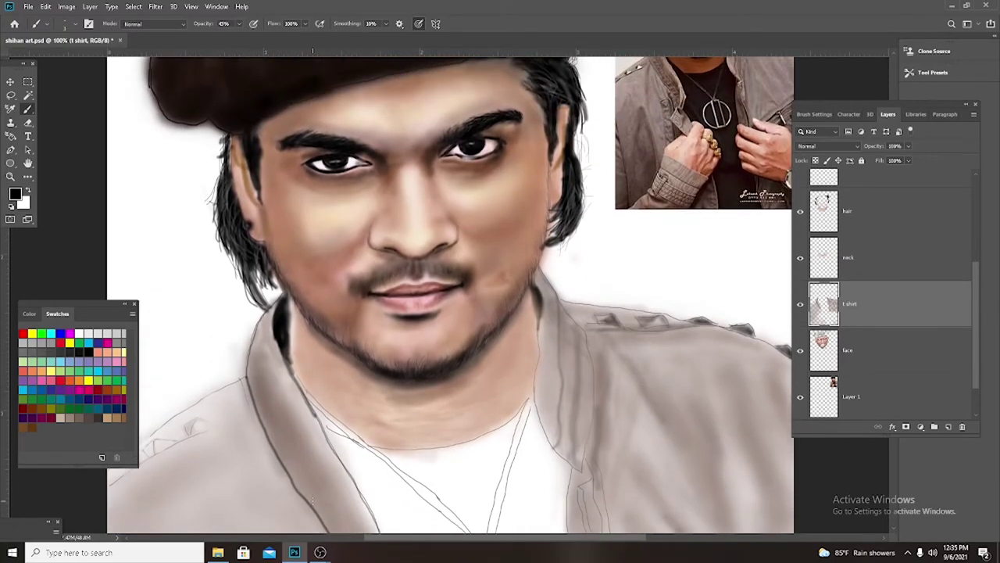
scroll(313, 390, "down", 3)
scroll(371, 422, "down", 3)
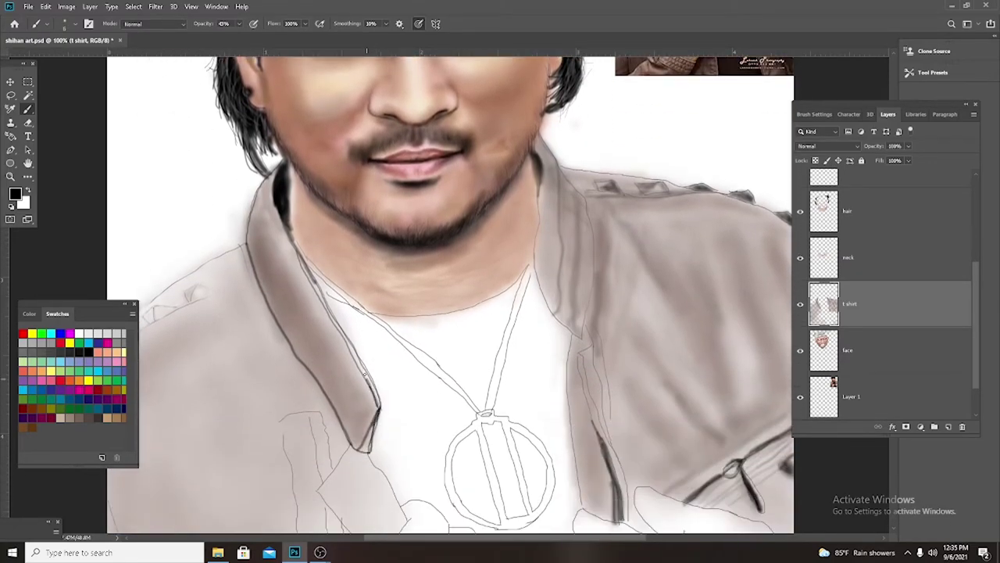
scroll(365, 376, "up", 2)
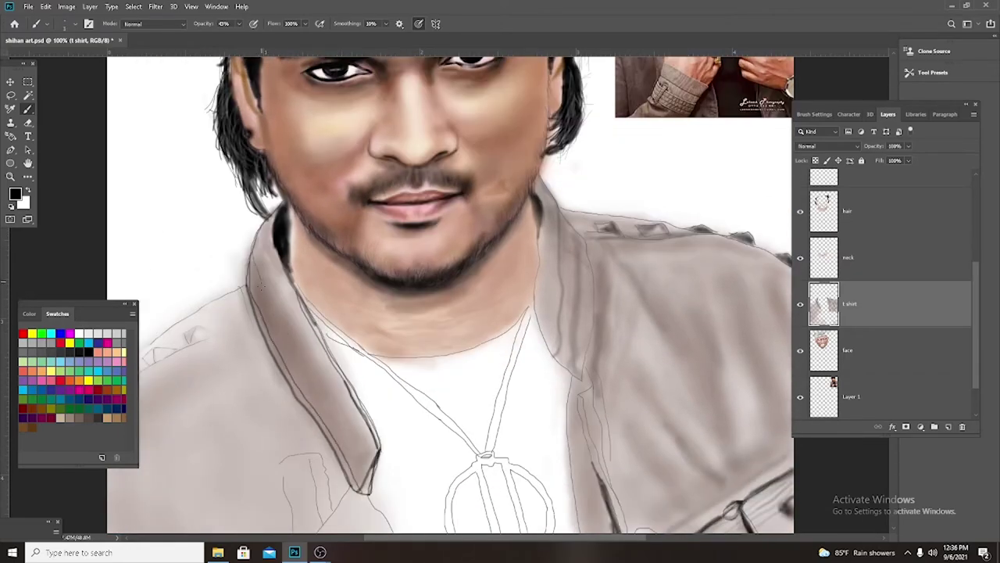
scroll(507, 329, "up", 4)
left_click(29, 123)
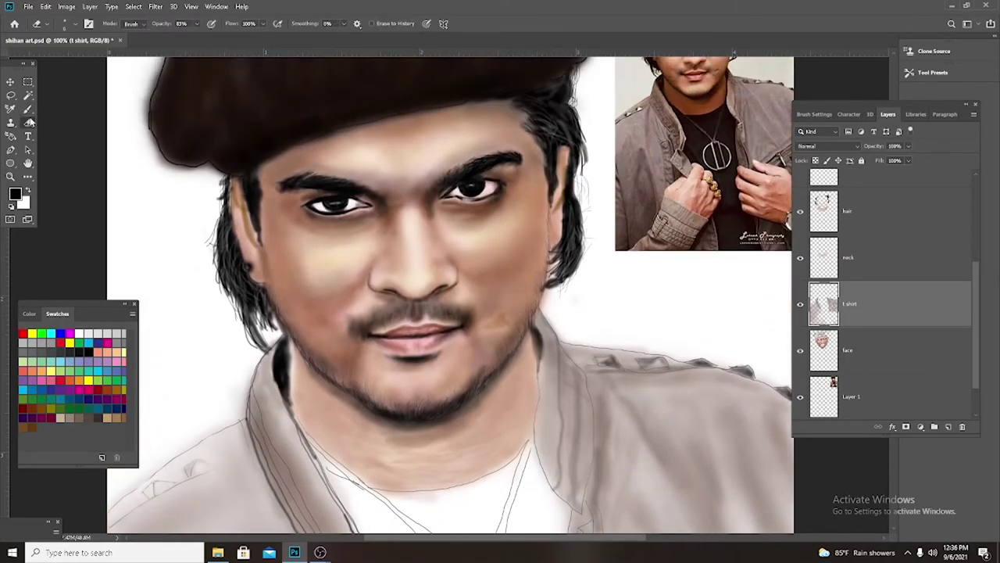
key("alt+]")
key("b")
scroll(555, 351, "down", 1)
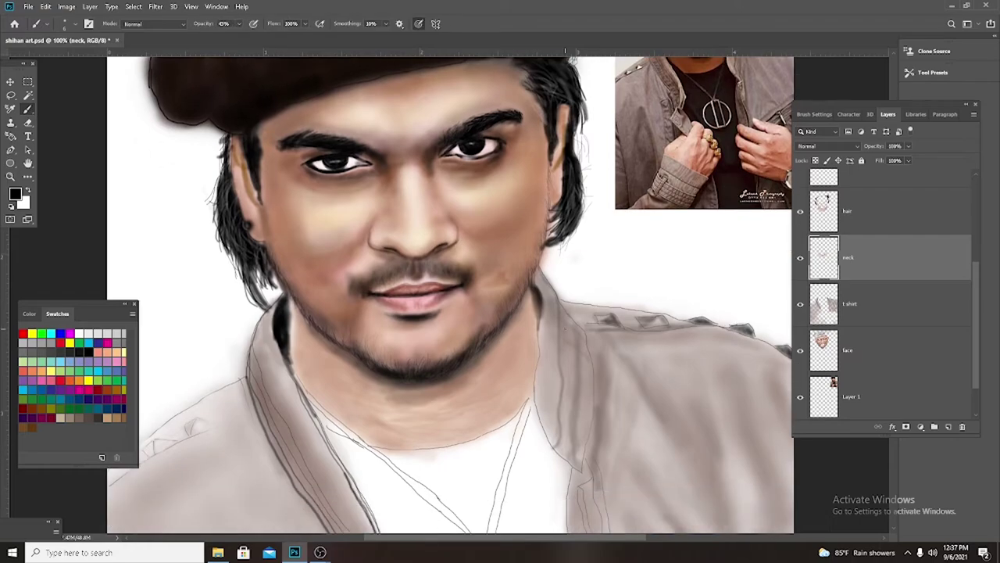
key("alt+[")
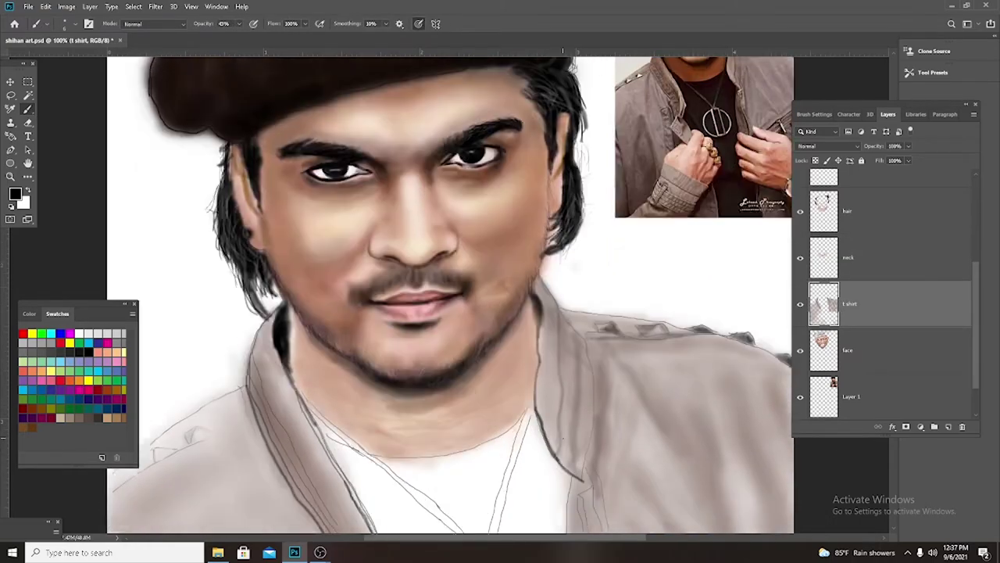
On the neck layer, set brush opacity to 19% and sample a beige from the jacket.
scroll(592, 408, "down", 2)
scroll(592, 408, "up", 2)
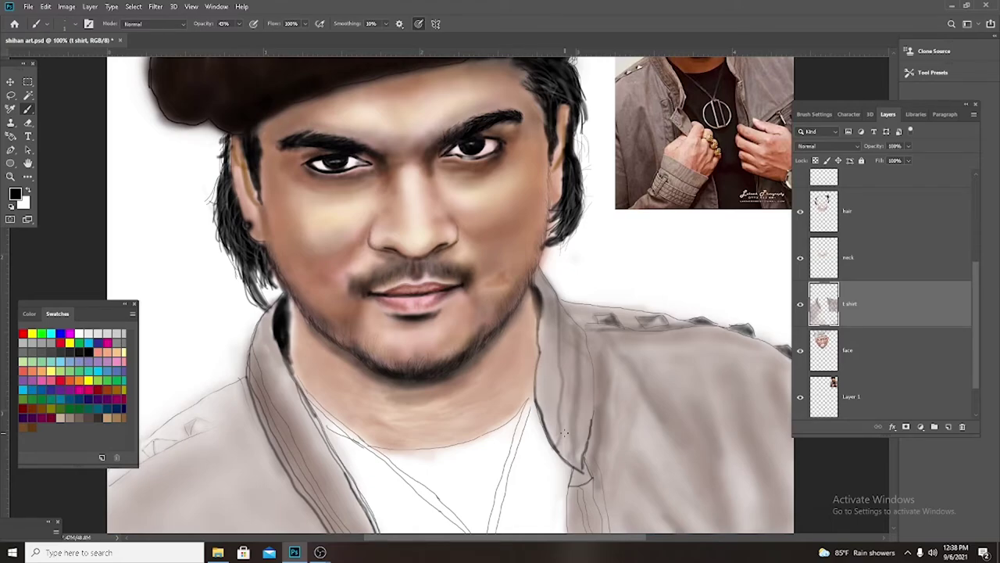
scroll(564, 432, "up", 1)
key("alt+]")
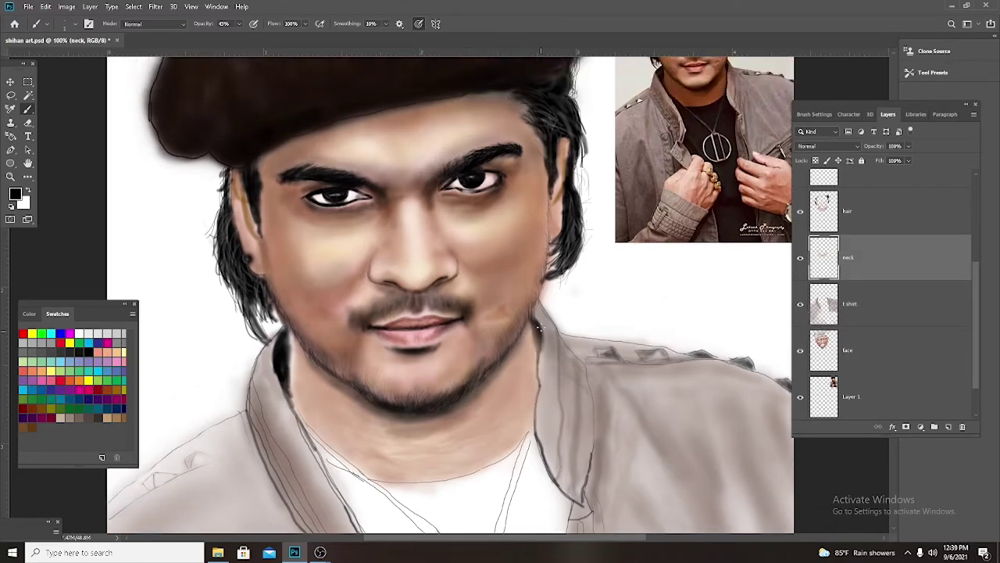
scroll(537, 383, "down", 1)
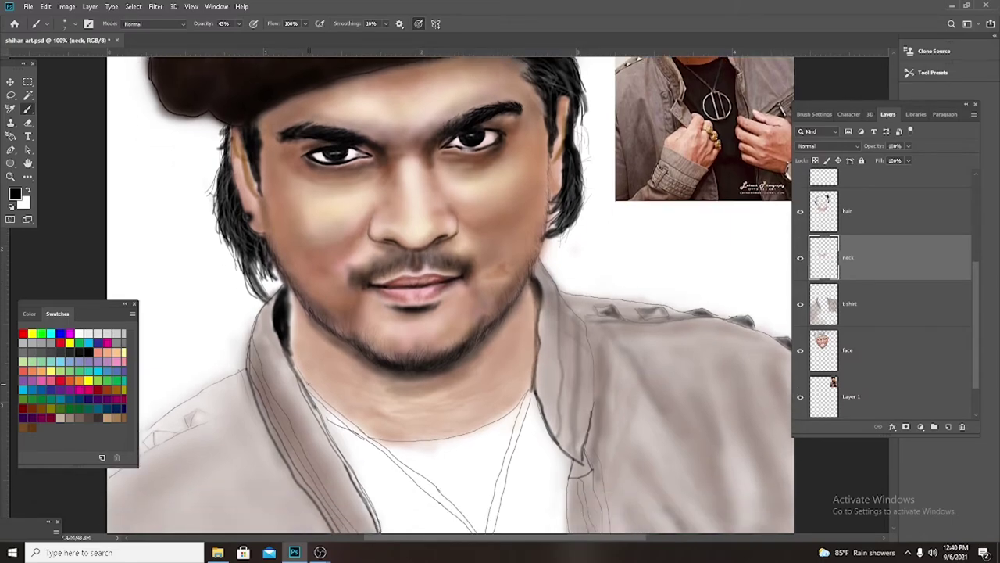
scroll(309, 383, "left", 3)
key("1")
key("9")
left_click(216, 481, "alt")
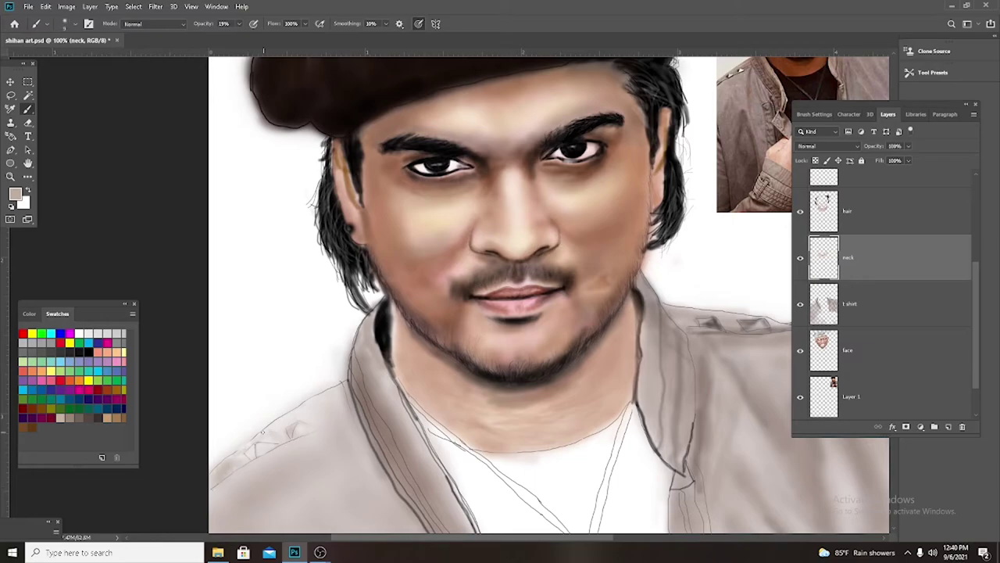
Brush soft beige along the left shoulder seam, then pick beige on the t shirt layer at 4-15% opacity.
left_click_drag(262, 432, 343, 383)
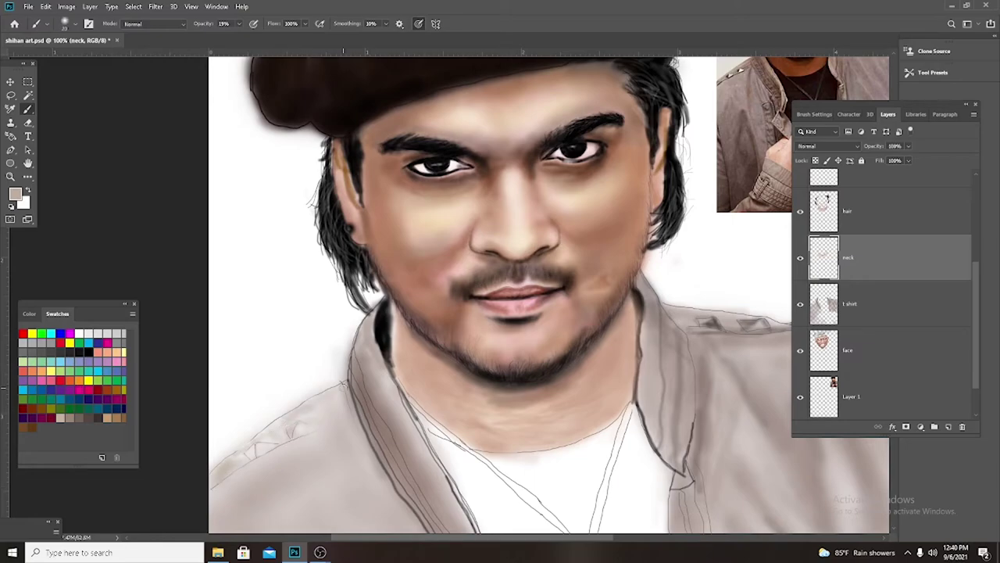
key("alt+bracketleft")
left_click(226, 467, "alt")
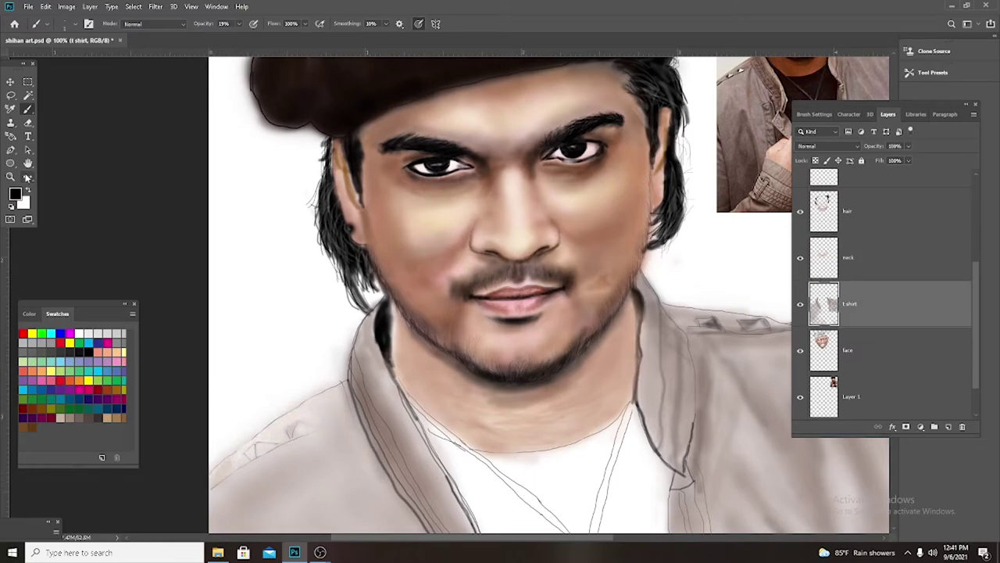
key("0")
key("4")
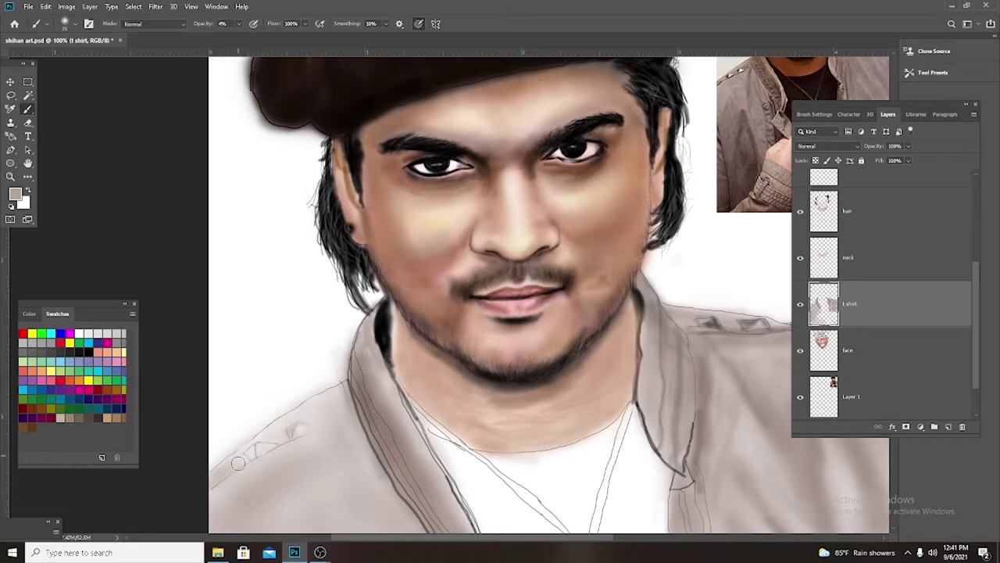
left_click_drag(239, 23, 253, 37)
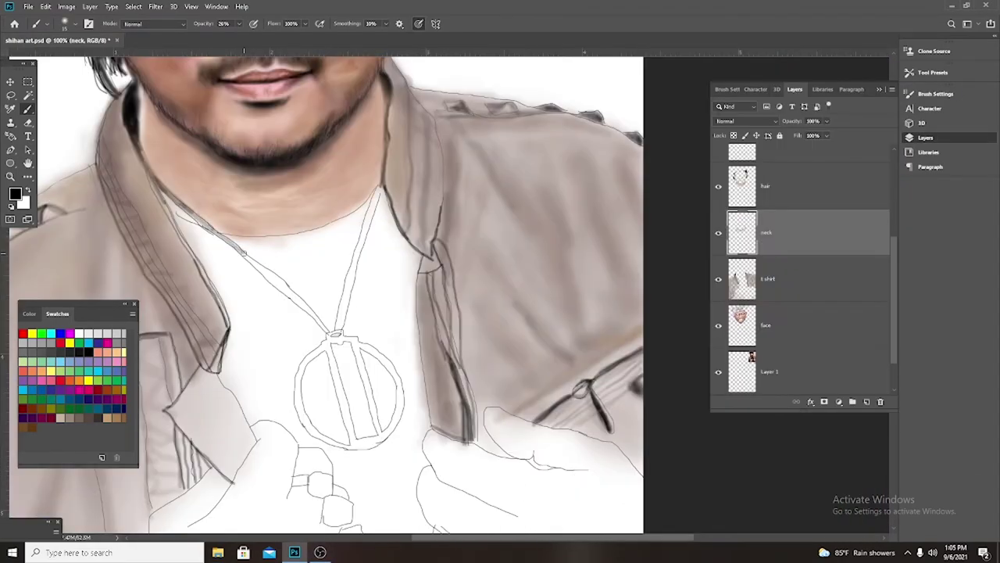
Darken the left and right necklace cords down to the pendant.
left_click_drag(244, 253, 328, 333)
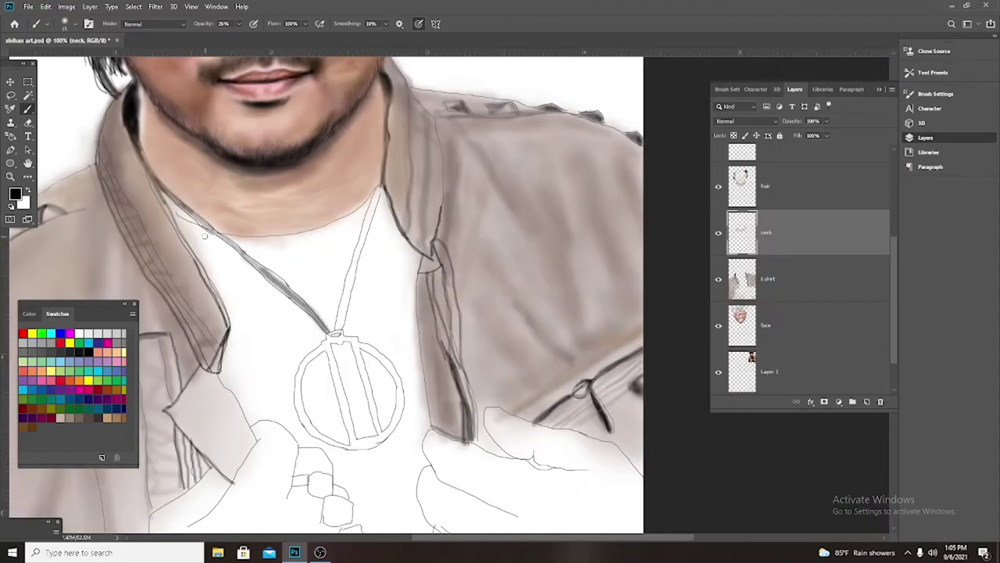
left_click_drag(188, 211, 291, 290)
left_click_drag(380, 186, 336, 331)
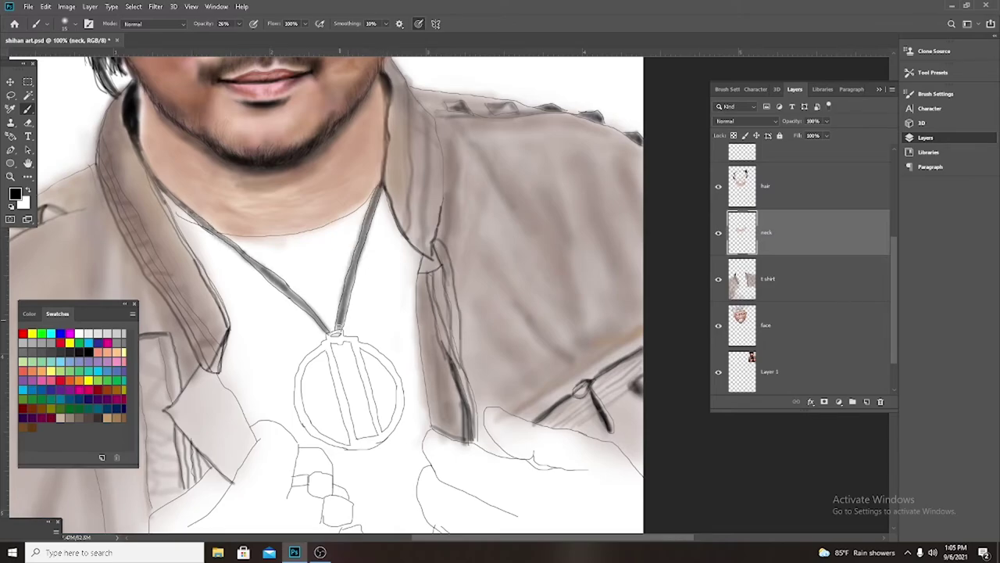
scroll(336, 303, "up", 2)
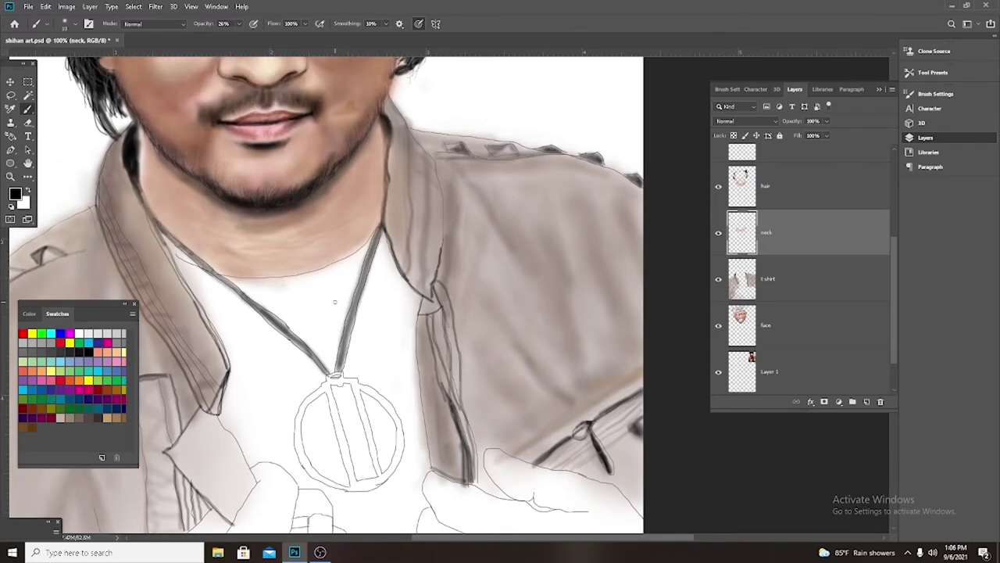
On the t shirt layer, paint the shirt beside the left lapel solid black down to the pendant.
key("alt+bracketleft")
key("bracketleft")
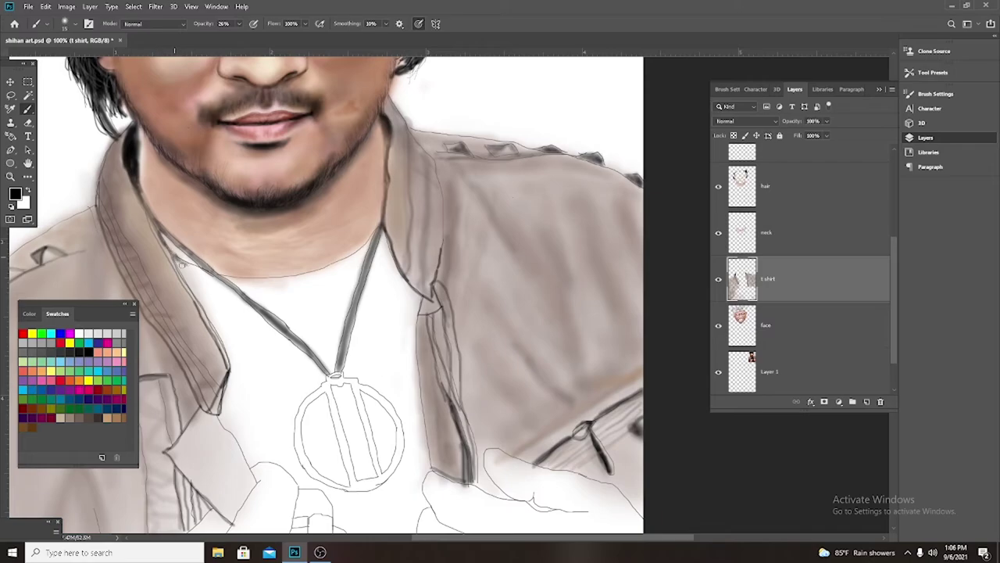
mouse_move(181, 263)
left_mouse_down()
mouse_move(235, 359)
mouse_move(305, 360)
left_mouse_up()
left_click_drag(230, 359, 235, 422)
left_click_drag(188, 266, 293, 371)
mouse_move(234, 391)
left_mouse_down()
mouse_move(181, 264)
mouse_move(219, 284)
mouse_move(251, 320)
mouse_move(305, 438)
mouse_move(243, 478)
left_mouse_up()
left_click_drag(316, 449, 227, 418)
mouse_move(266, 336)
left_mouse_down()
mouse_move(239, 401)
mouse_move(273, 367)
mouse_move(206, 284)
left_mouse_up()
mouse_move(312, 378)
left_mouse_down()
mouse_move(235, 406)
mouse_move(266, 453)
mouse_move(279, 364)
mouse_move(297, 385)
mouse_move(224, 306)
left_mouse_up()
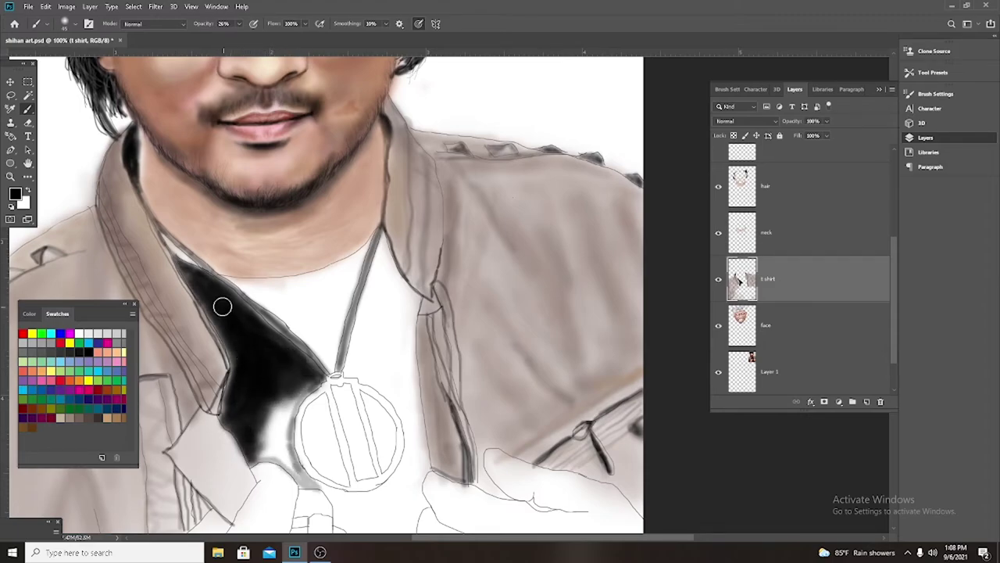
Show Brush Settings, extend black toward the collar and pendant, and resize the brush to 7 px.
key("F5")
left_click_drag(196, 269, 242, 381)
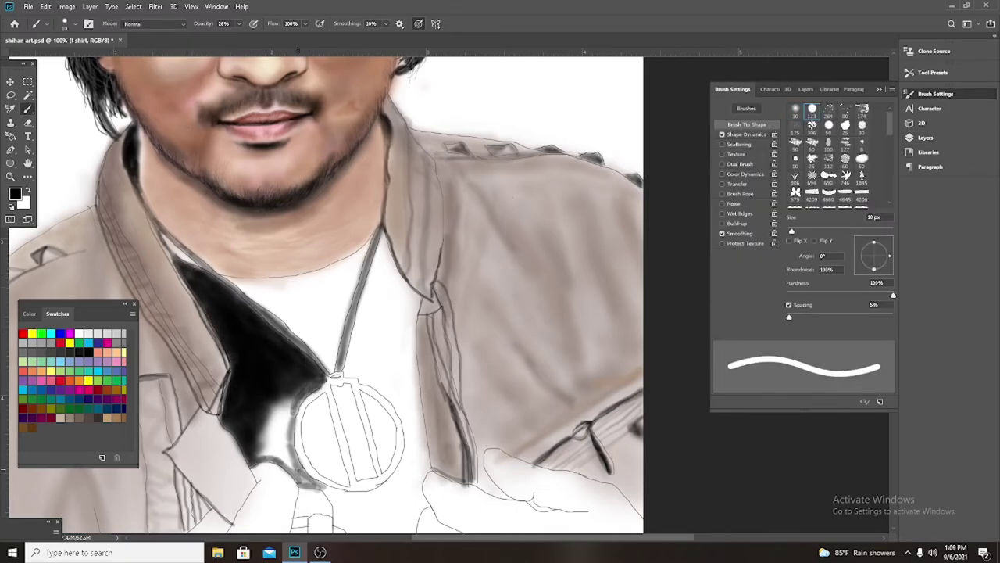
mouse_move(298, 473)
left_mouse_down()
mouse_move(313, 486)
mouse_move(266, 459)
mouse_move(303, 391)
mouse_move(308, 480)
mouse_move(253, 446)
mouse_move(288, 376)
left_mouse_up()
key("bracketright")
key("bracketleft")
key("bracketright")
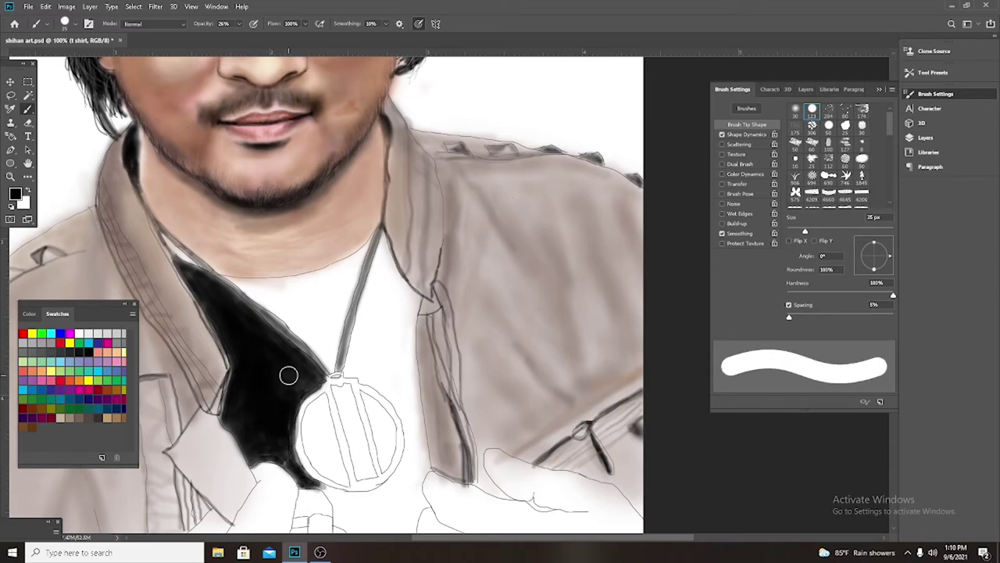
key("bracketleft")
key("bracketleft")
key("bracketleft")
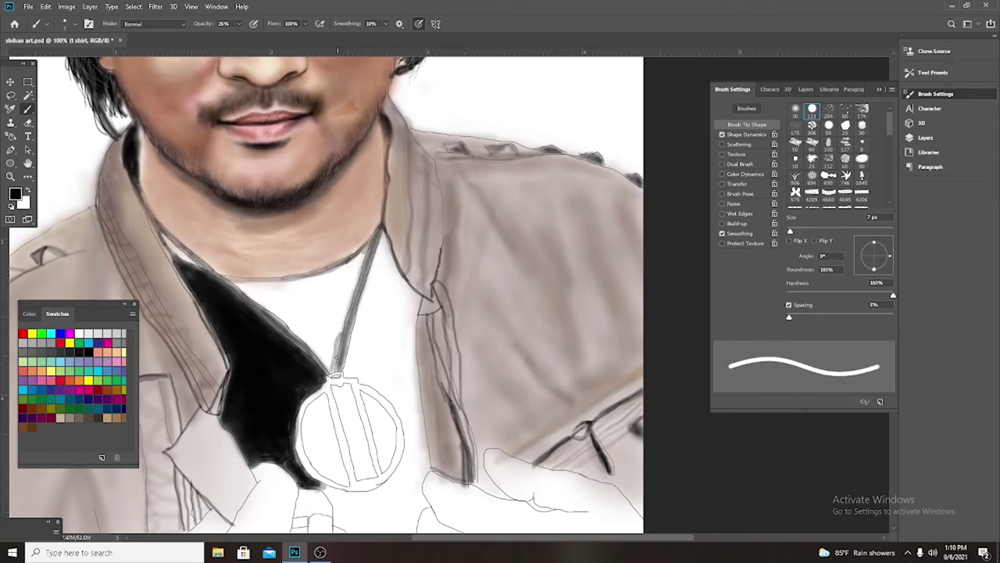
At 87% opacity, trace the neckline and strap black and fill the white shirt beneath.
key("bracketright")
key("bracketright")
left_click_drag(364, 248, 332, 367)
key("8")
key("7")
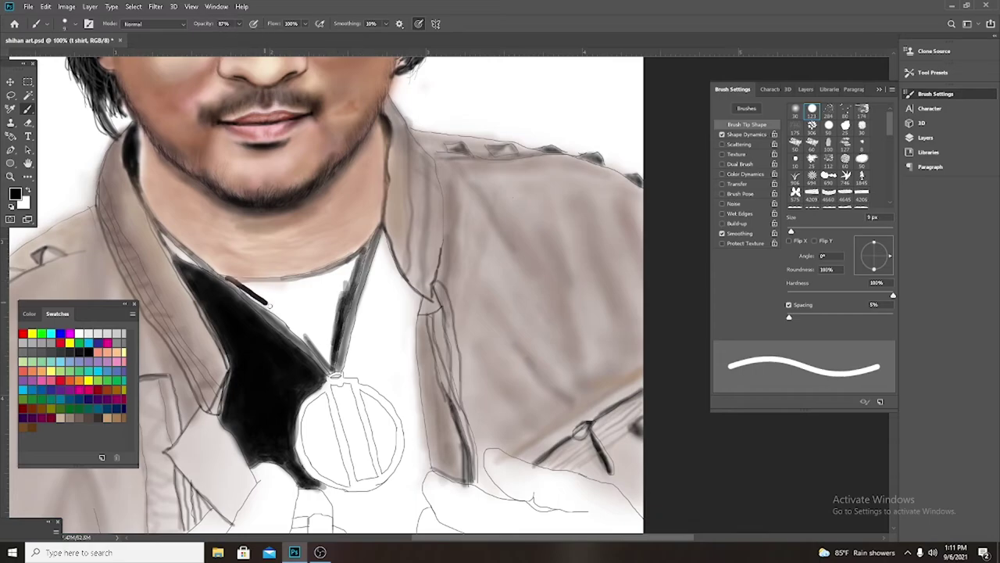
left_click_drag(234, 279, 316, 350)
left_click_drag(199, 272, 304, 355)
key("bracketleft")
left_click_drag(380, 228, 297, 276)
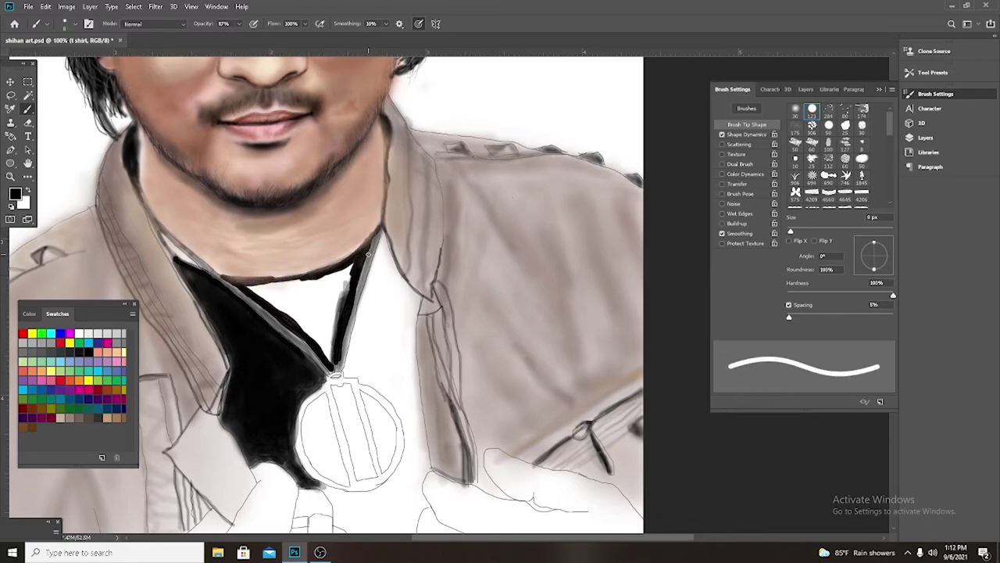
mouse_move(344, 275)
left_mouse_down()
mouse_move(266, 313)
mouse_move(323, 335)
left_mouse_up()
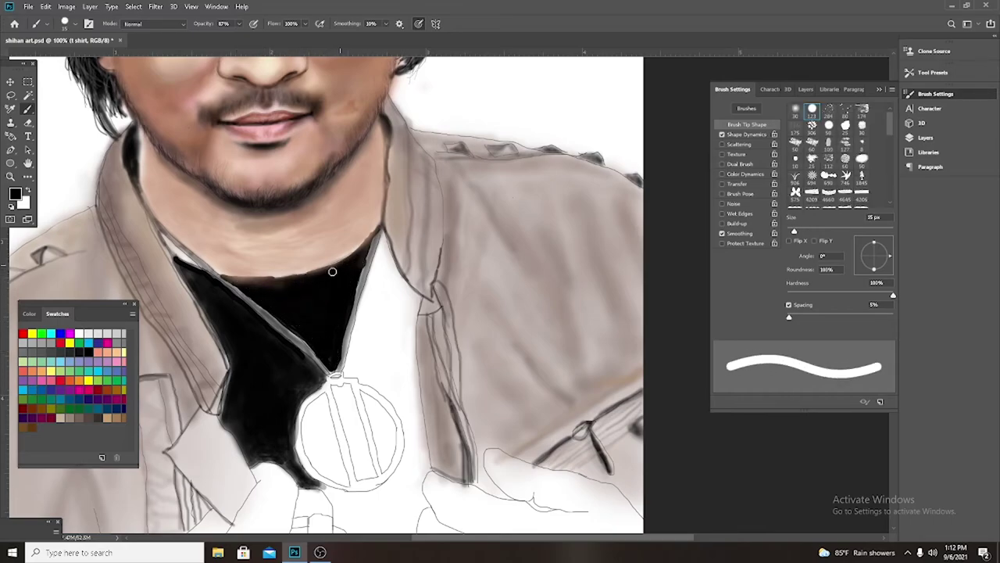
left_click(806, 89)
scroll(772, 314, "up", 3)
left_click(773, 320)
Return to the Brush on the neck layer with opacity at 80%.
key("e")
key("alt+bracketright")
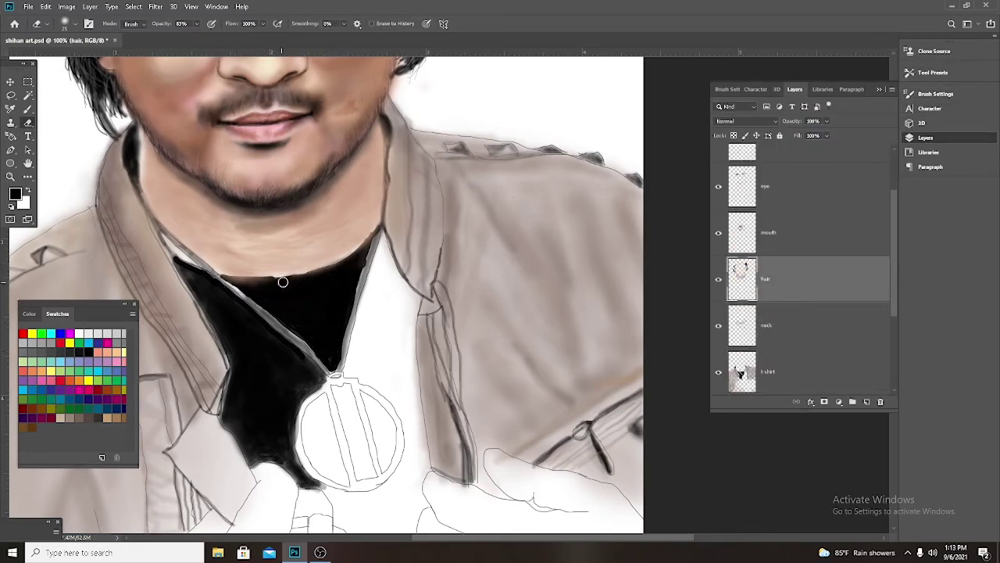
key("alt+bracketleft")
key("alt+bracketleft")
key("alt+bracketright")
key("b")
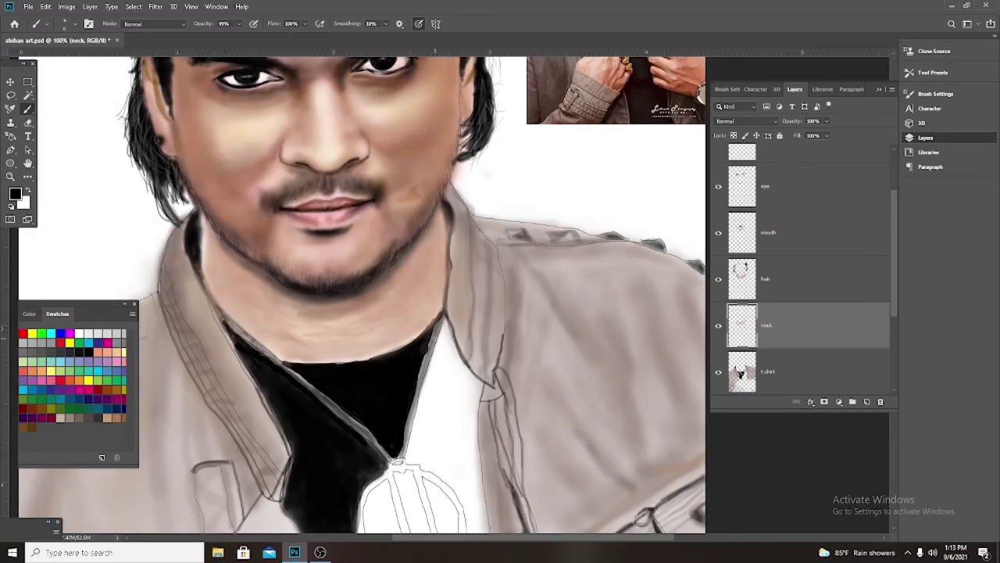
scroll(407, 383, "down", 2)
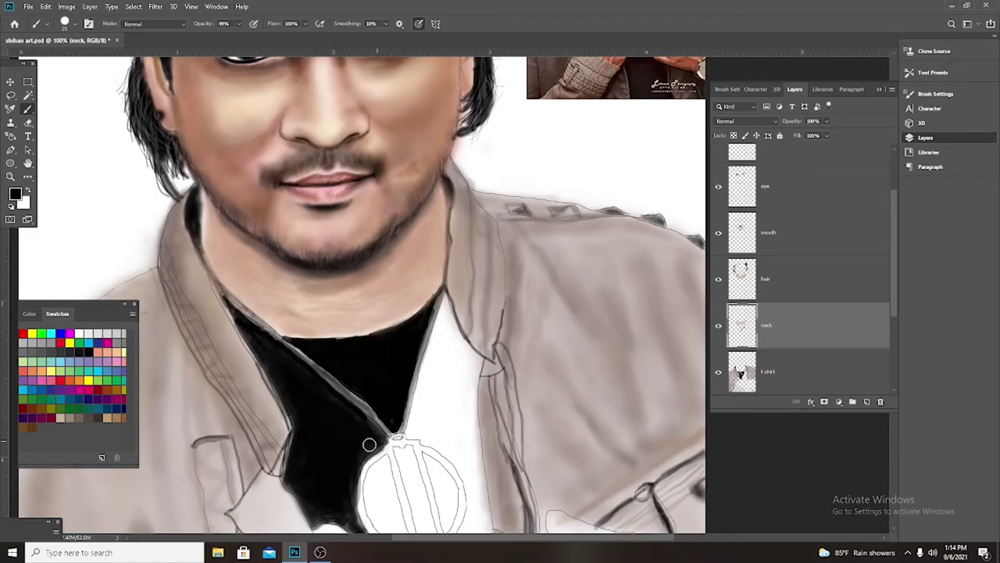
key("8")
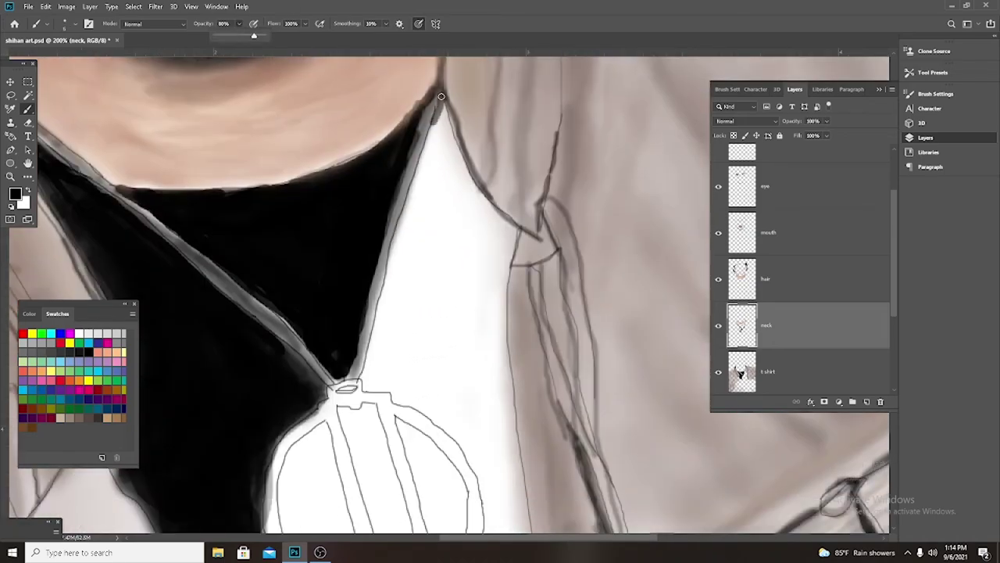
Paint black along the collar edge and the shirt right of the right necklace cord.
mouse_move(440, 94)
left_mouse_down()
mouse_move(386, 266)
mouse_move(377, 388)
mouse_move(443, 430)
left_mouse_up()
scroll(442, 430, "down", 3)
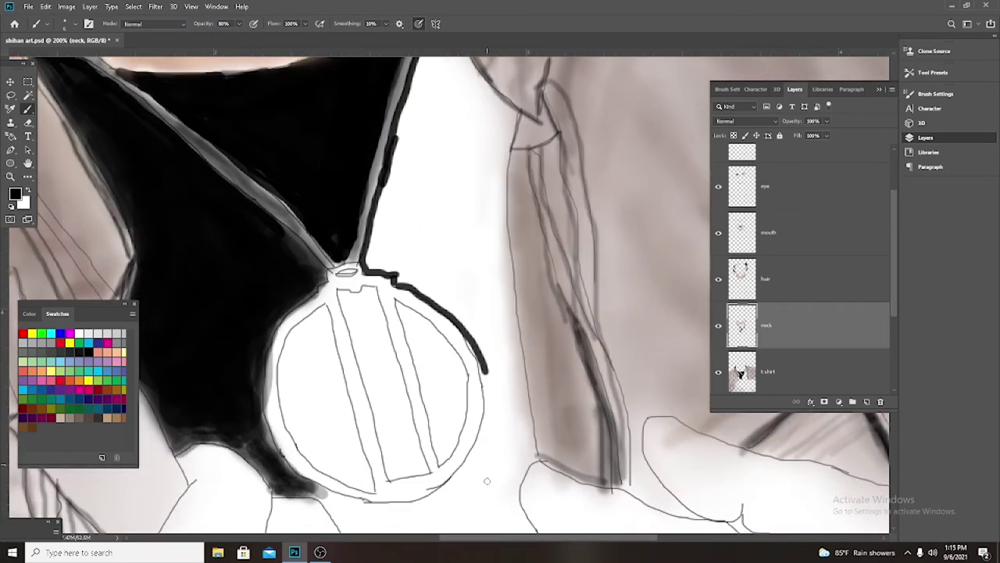
left_click_drag(451, 296, 491, 422)
left_click_drag(510, 268, 533, 440)
left_click_drag(500, 129, 498, 160)
scroll(499, 156, "up", 2)
mouse_move(504, 344)
left_mouse_down()
mouse_move(512, 168)
mouse_move(516, 211)
left_mouse_up()
scroll(496, 219, "up", 1)
left_click_drag(441, 86, 438, 195)
mouse_move(422, 289)
left_mouse_down()
mouse_move(456, 179)
mouse_move(415, 214)
mouse_move(380, 357)
mouse_move(430, 379)
mouse_move(482, 312)
mouse_move(406, 370)
mouse_move(259, 364)
mouse_move(229, 455)
mouse_move(146, 409)
mouse_move(174, 394)
mouse_move(116, 138)
left_mouse_up()
Fill the area right of the pendant black and wrap black along its lower edge.
scroll(259, 365, "up", 2)
scroll(117, 138, "up", 2)
scroll(116, 139, "left", 2)
scroll(119, 166, "down", 4)
scroll(120, 166, "right", 5)
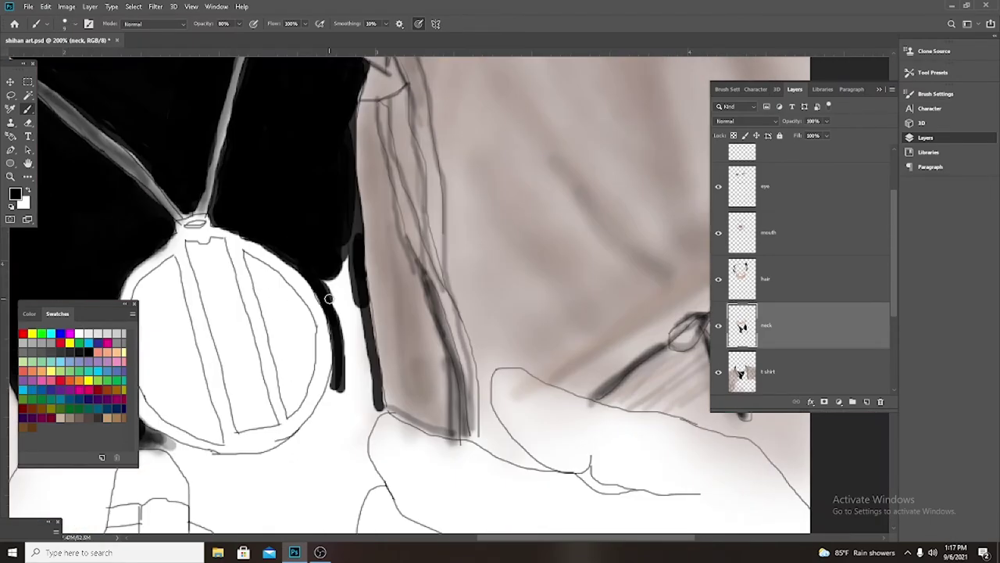
mouse_move(344, 202)
left_mouse_down()
mouse_move(347, 330)
mouse_move(367, 387)
mouse_move(342, 377)
mouse_move(342, 440)
left_mouse_up()
scroll(341, 440, "down", 3)
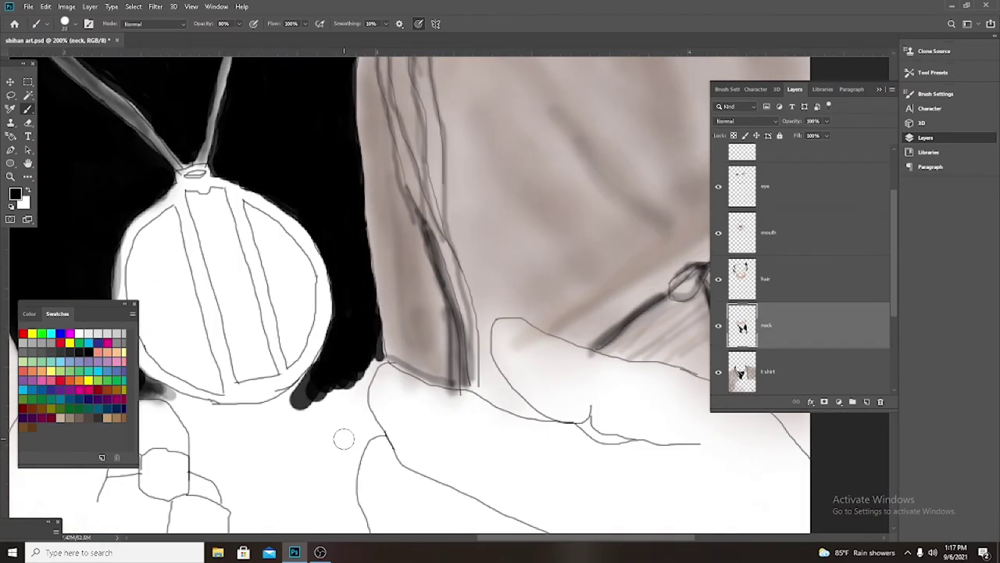
scroll(250, 351, "left", 3)
mouse_move(250, 351)
left_mouse_down()
mouse_move(424, 328)
mouse_move(317, 381)
mouse_move(390, 425)
mouse_move(304, 397)
mouse_move(301, 430)
mouse_move(379, 407)
left_mouse_up()
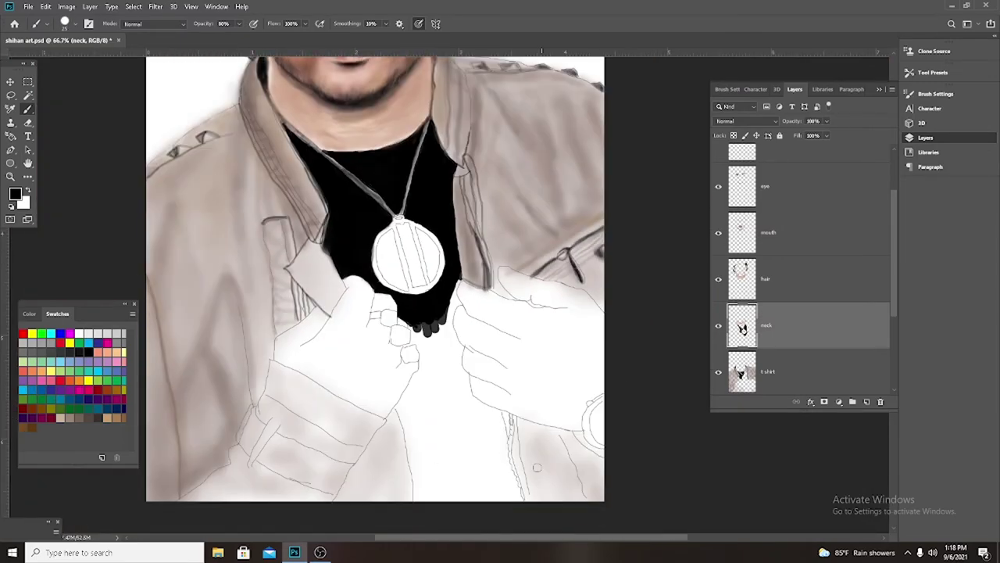
Zoom out, set a smaller brush at 24% opacity, and try dark shading on the jacket and sleeve.
scroll(396, 434, "up", 1)
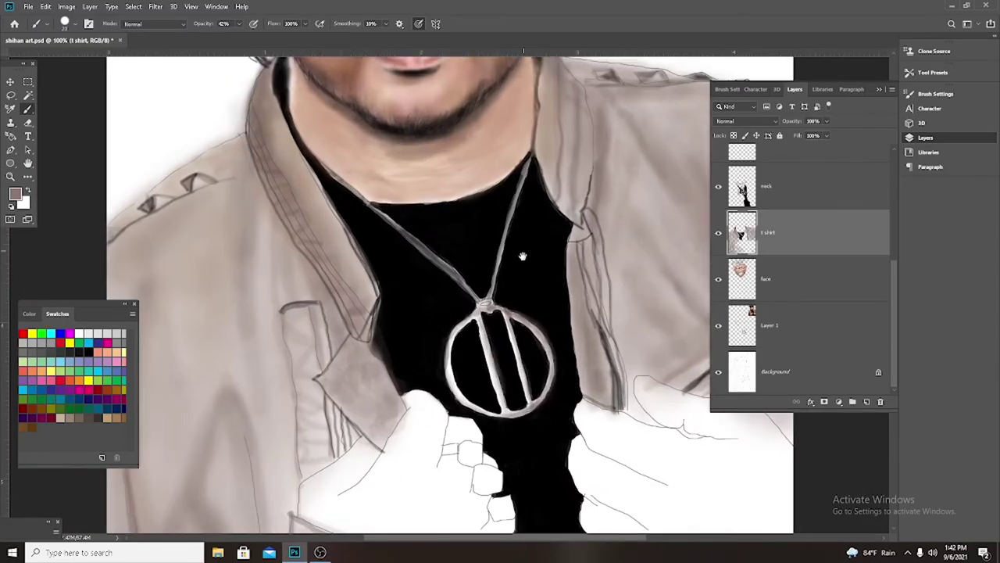
scroll(294, 354, "up", 1)
scroll(266, 367, "down", 2)
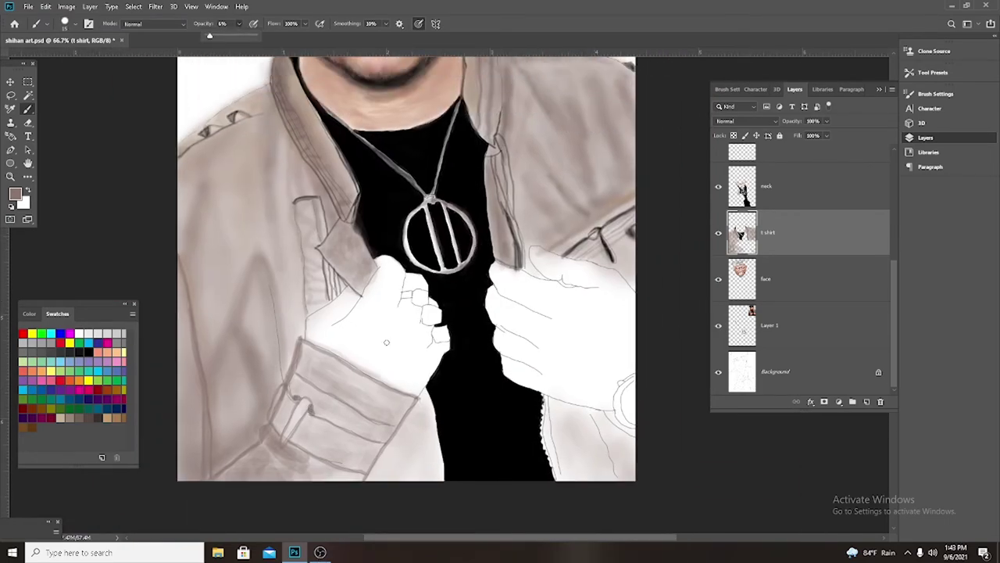
key("ctrl+minus")
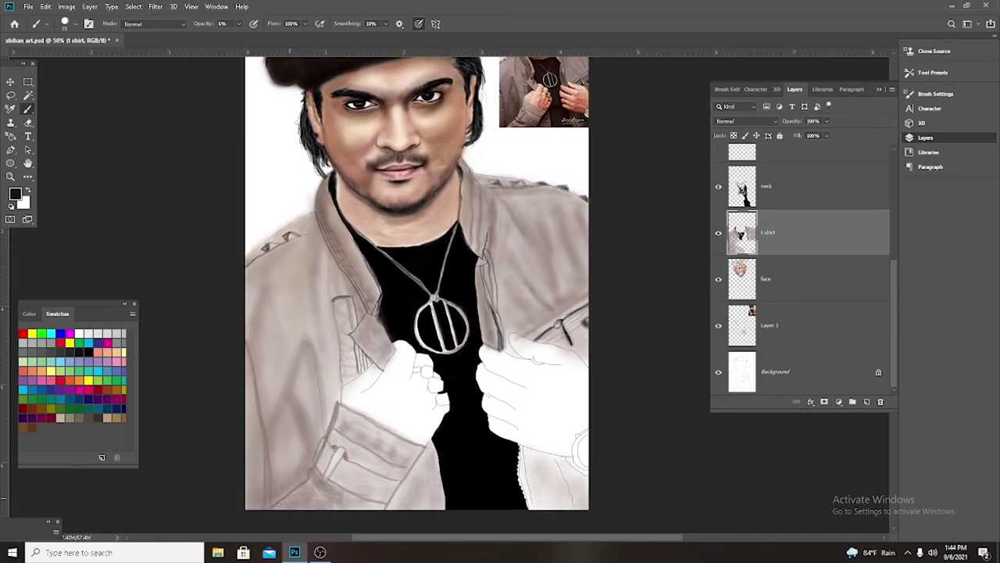
key("bracketleft")
key("2")
key("4")
left_click_drag(314, 469, 328, 487)
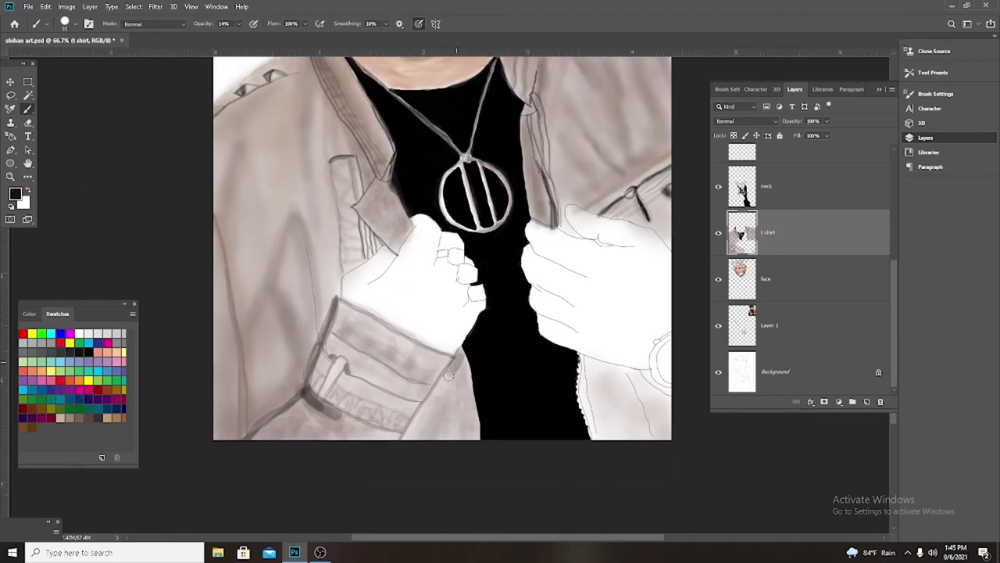
mouse_move(449, 376)
left_mouse_down()
mouse_move(469, 355)
mouse_move(421, 423)
mouse_move(461, 356)
mouse_move(464, 407)
left_mouse_up()
key("ctrl+z")
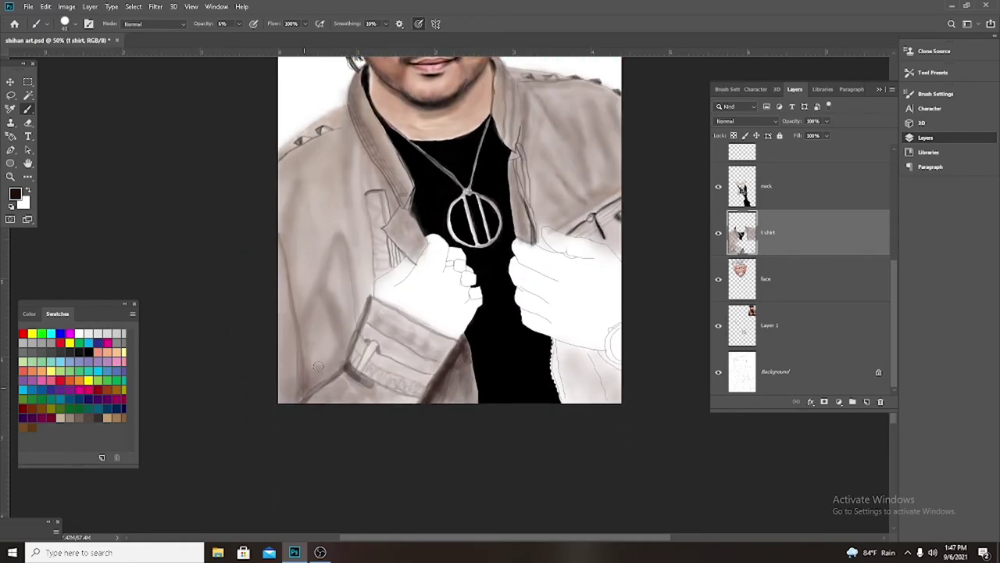
Shade the left sleeve darker and the lower right jacket grey near the right hand.
left_click_drag(307, 394, 338, 366)
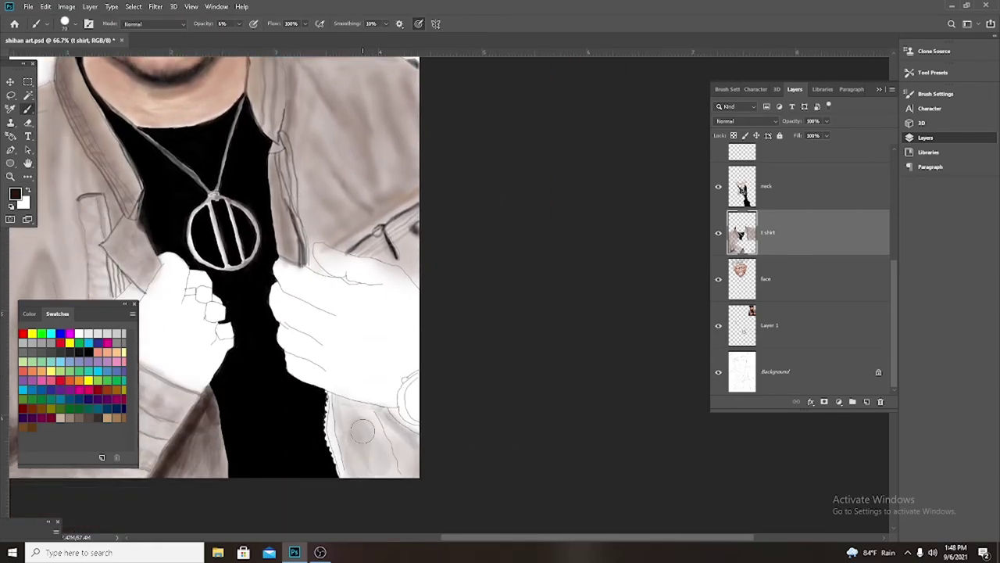
mouse_move(362, 430)
left_mouse_down()
mouse_move(438, 475)
mouse_move(371, 413)
mouse_move(363, 469)
mouse_move(391, 410)
left_mouse_up()
left_click_drag(351, 468, 414, 426)
left_click_drag(406, 469, 347, 415)
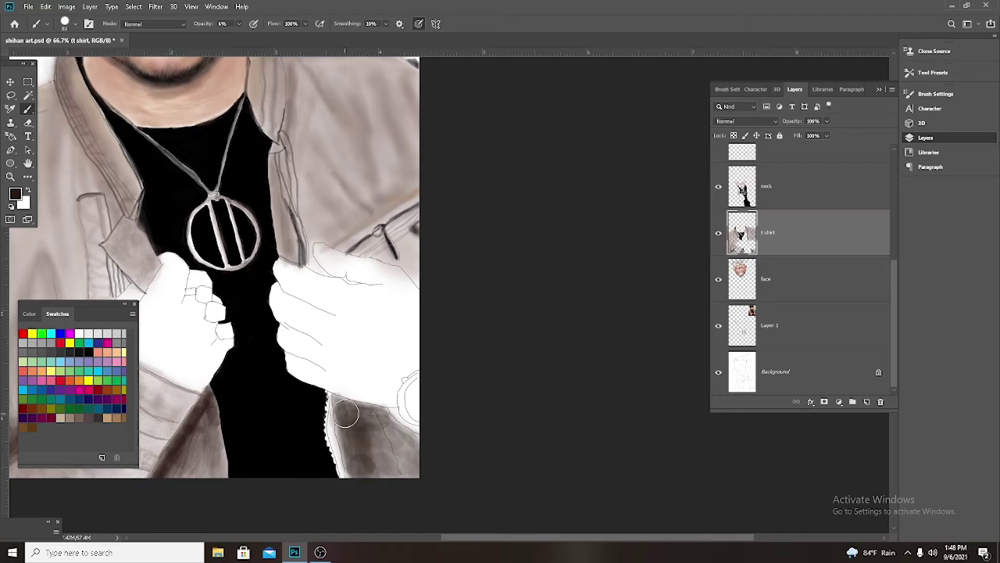
Pick a mid-grey and darken the jacket's open front edge at 28% opacity.
left_click(350, 404, "alt")
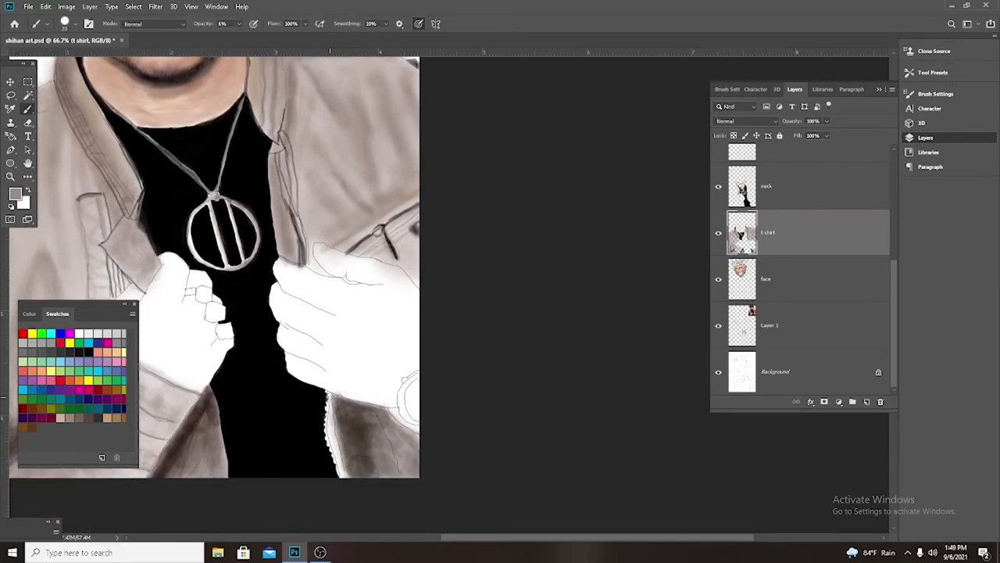
key("1")
key("7")
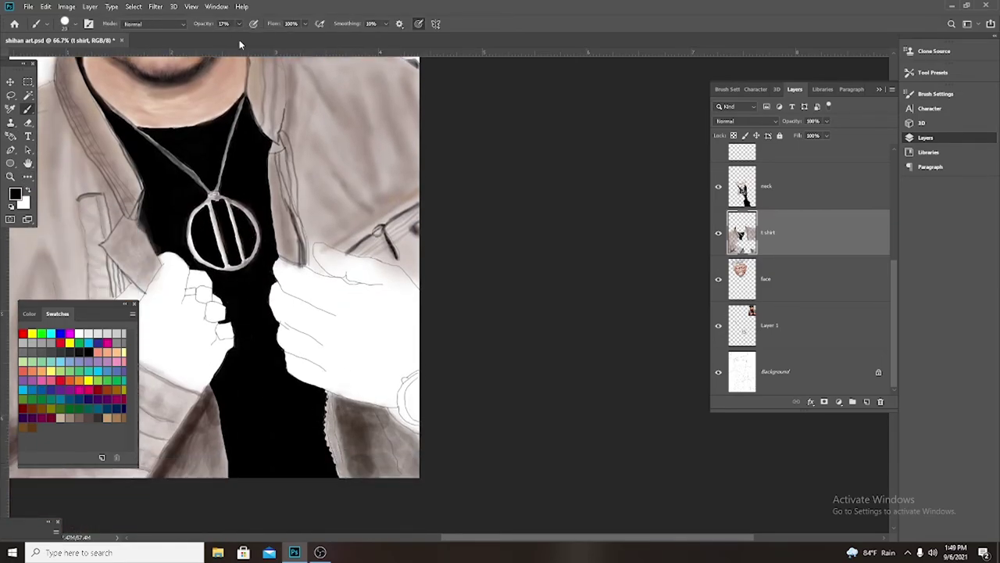
scroll(234, 195, "up", 3)
key("2")
key("8")
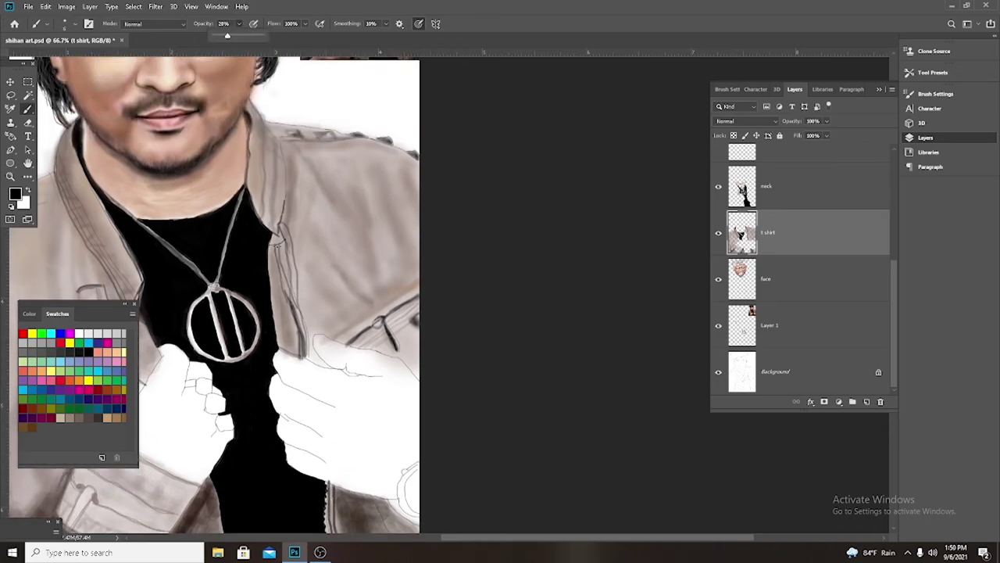
left_click_drag(276, 244, 283, 272)
scroll(302, 322, "down", 2)
scroll(297, 357, "up", 1)
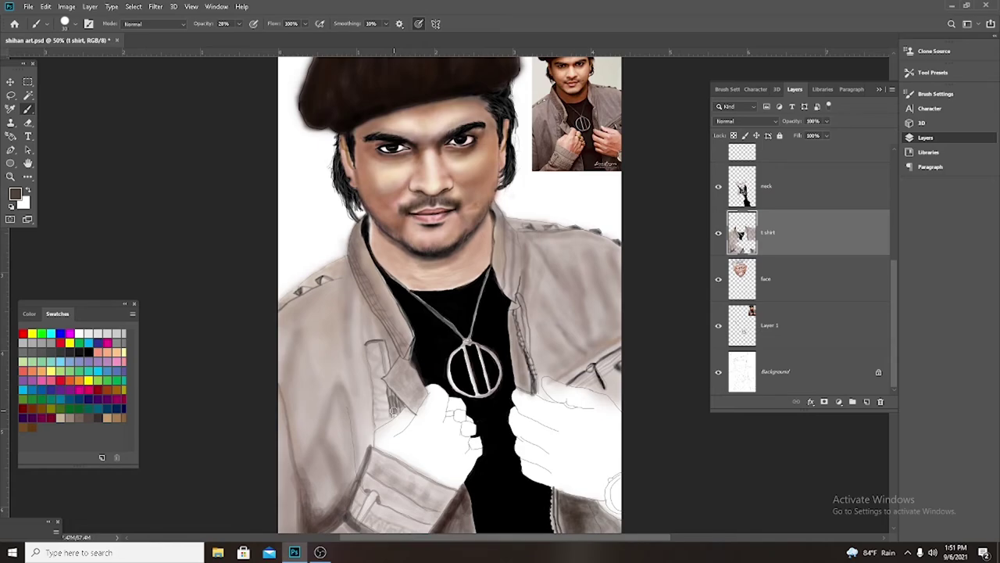
At 200% zoom, paint the pendant's right section black between its white bar and rim.
scroll(394, 412, "down", 2)
scroll(396, 364, "up", 1)
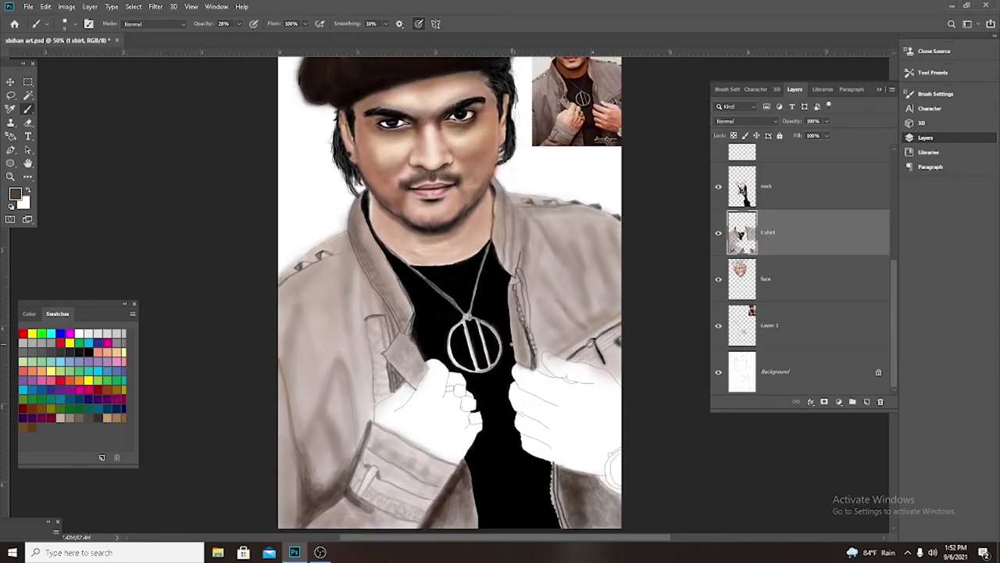
scroll(512, 342, "down", 1)
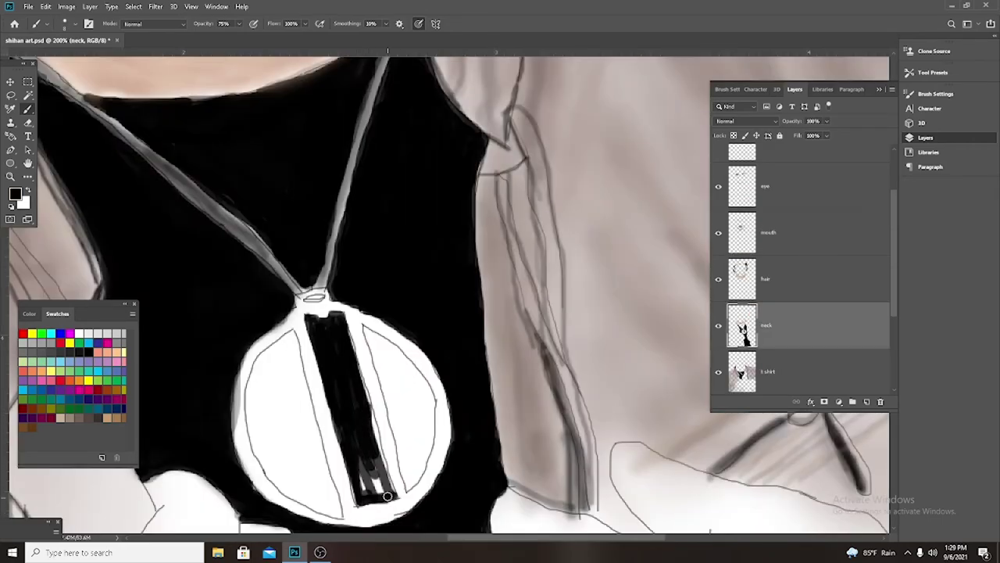
mouse_move(364, 327)
left_mouse_down()
mouse_move(407, 492)
mouse_move(432, 391)
mouse_move(411, 493)
left_mouse_up()
mouse_move(386, 353)
left_mouse_down()
mouse_move(418, 397)
mouse_move(422, 480)
left_mouse_up()
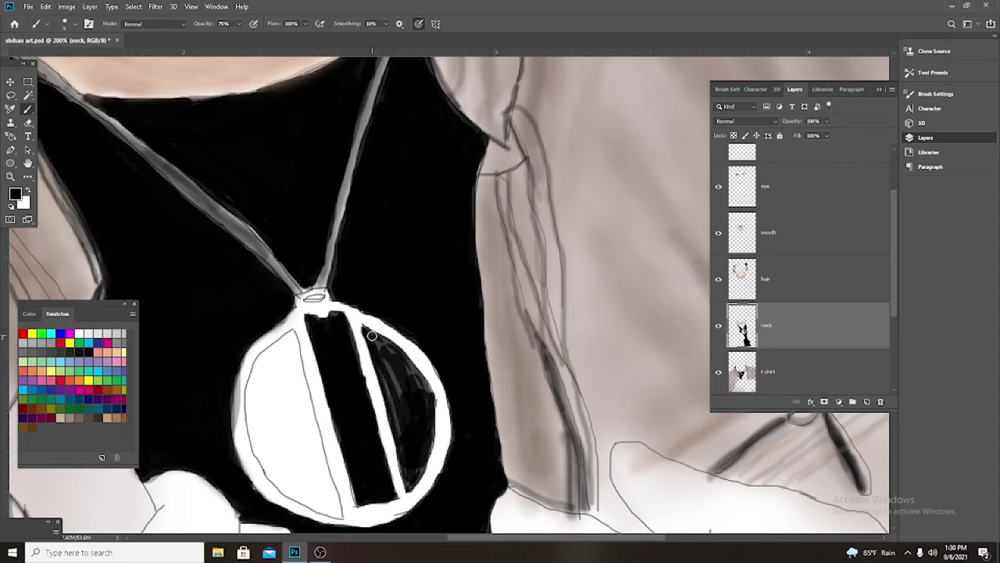
mouse_move(371, 335)
left_mouse_down()
mouse_move(434, 465)
mouse_move(406, 381)
left_mouse_up()
Paint the pendant's left section black between its bar and rim.
left_click_drag(287, 330, 323, 458)
left_click_drag(269, 343, 281, 484)
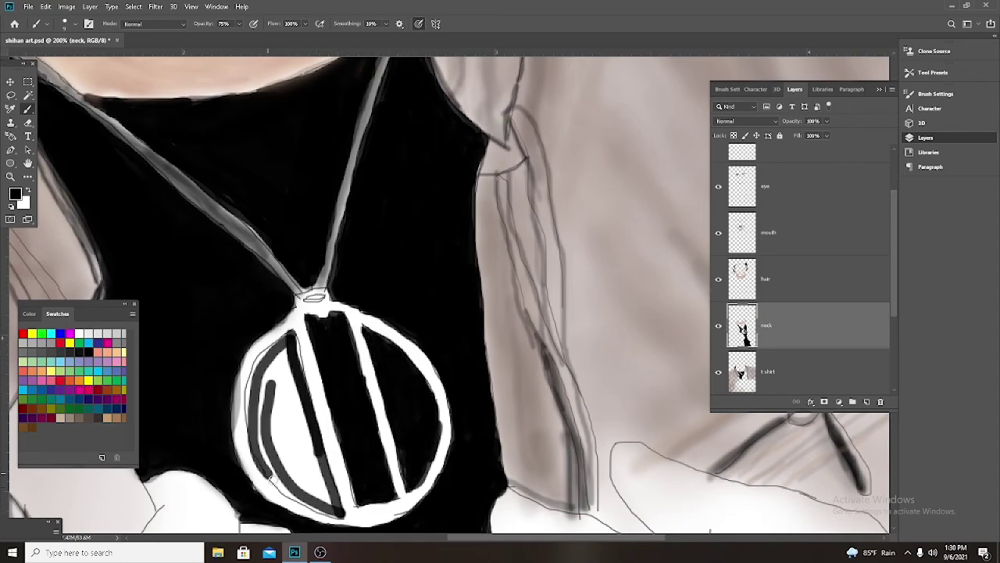
key("ctrl+z")
mouse_move(272, 383)
left_mouse_down()
mouse_move(334, 500)
mouse_move(269, 344)
mouse_move(261, 408)
left_mouse_up()
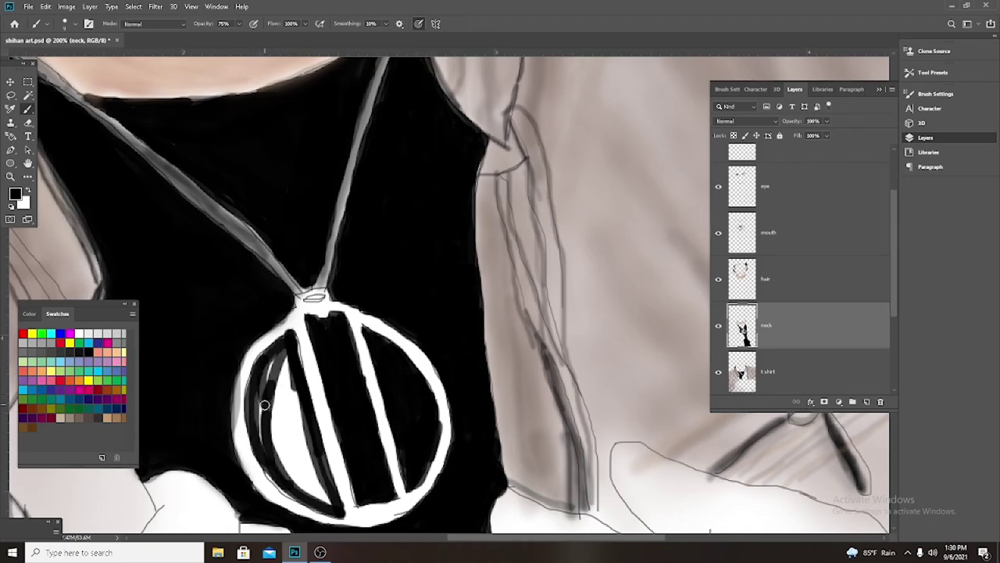
mouse_move(258, 344)
left_mouse_down()
mouse_move(261, 458)
mouse_move(288, 353)
mouse_move(268, 384)
mouse_move(320, 479)
left_mouse_up()
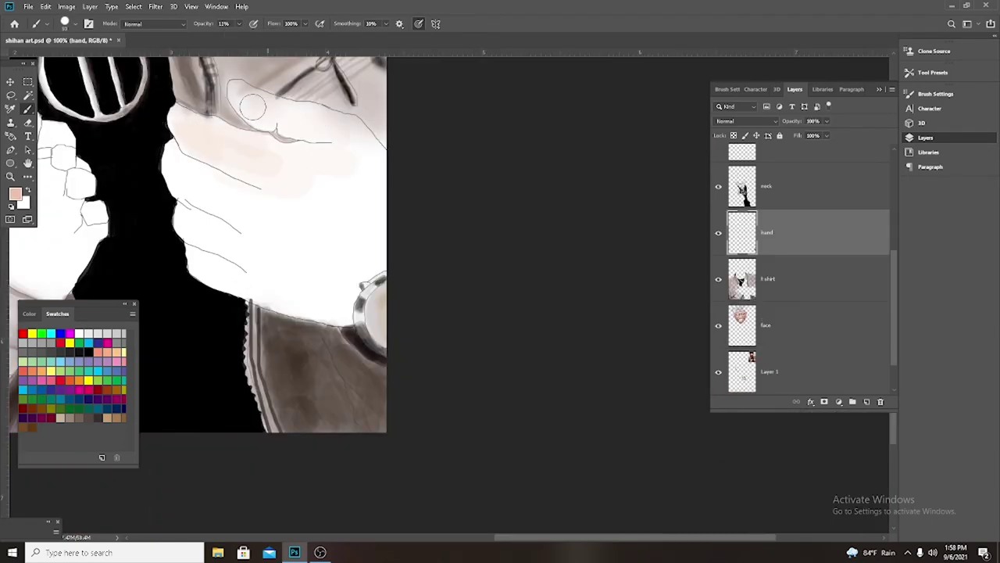
Finish peach tone on the right hand and sample a darker skin tone at 10% opacity.
left_click_drag(179, 119, 227, 168)
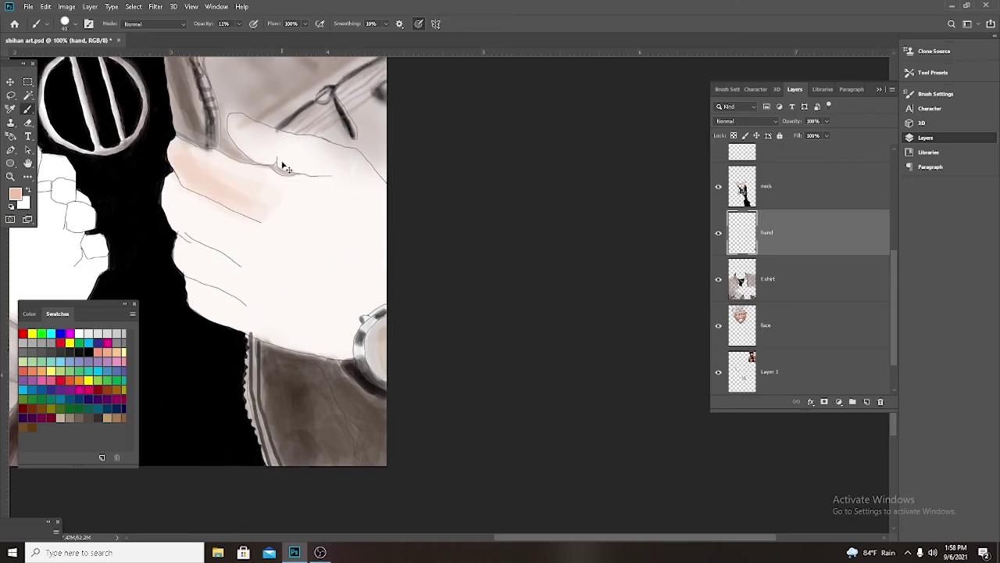
key("ctrl+minus")
key("ctrl+minus")
scroll(347, 406, "up", 1)
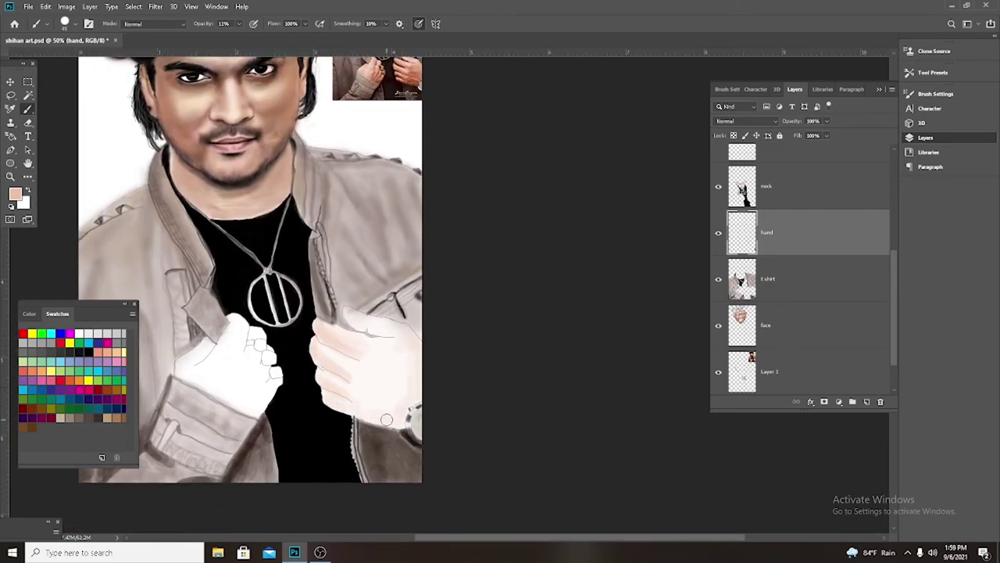
scroll(327, 406, "up", 1)
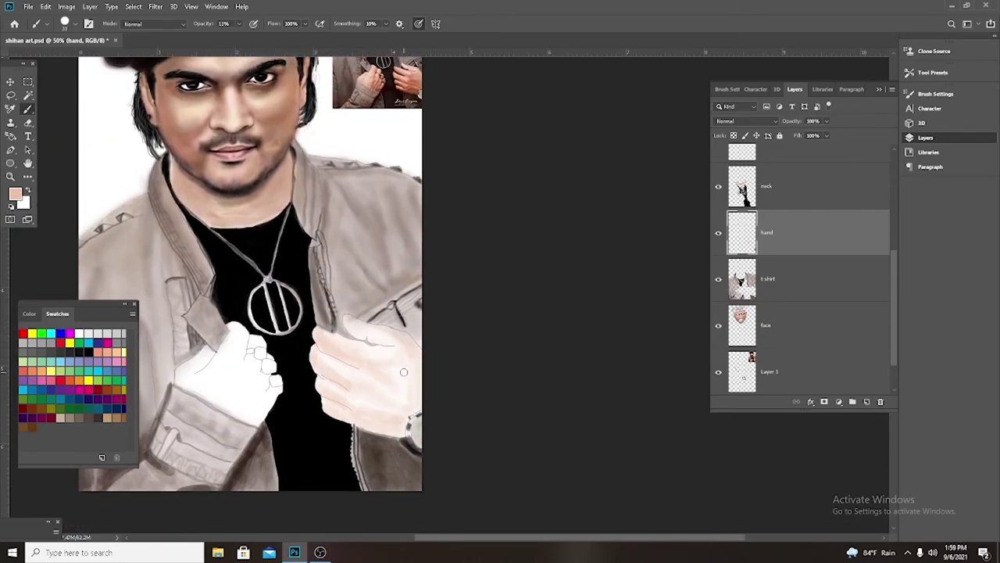
left_click_drag(231, 24, 227, 38)
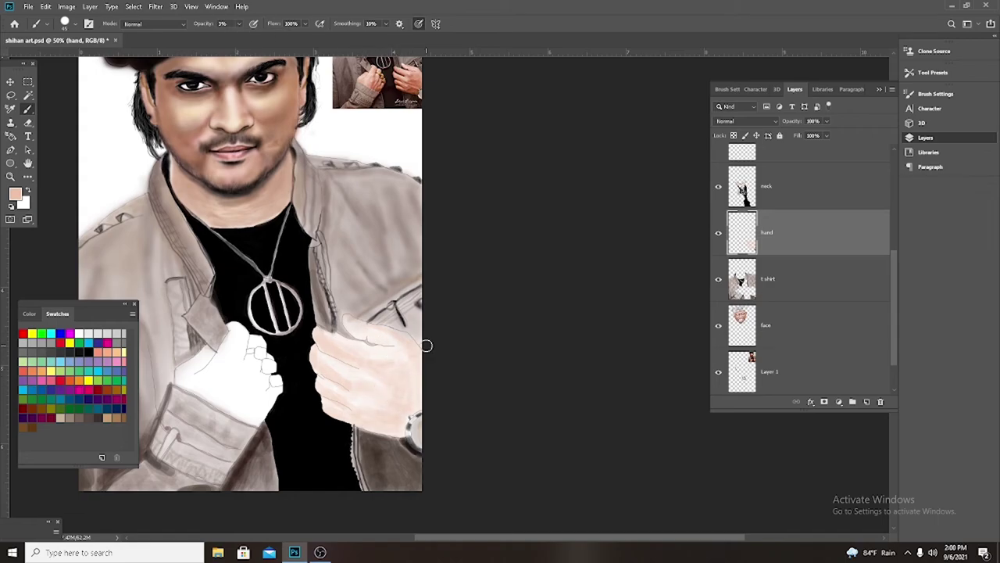
scroll(322, 331, "up", 2)
left_click(400, 105, "alt")
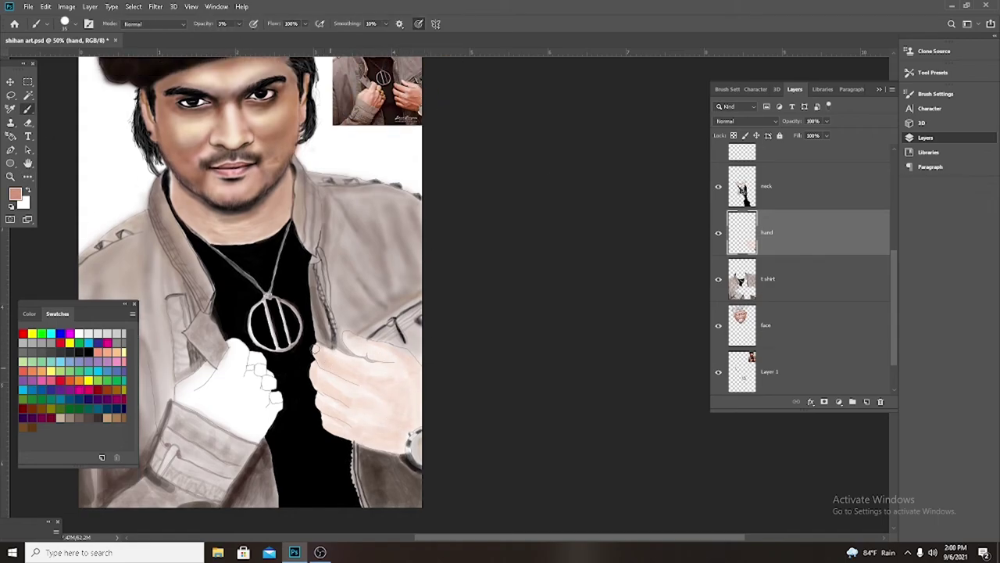
key("1")
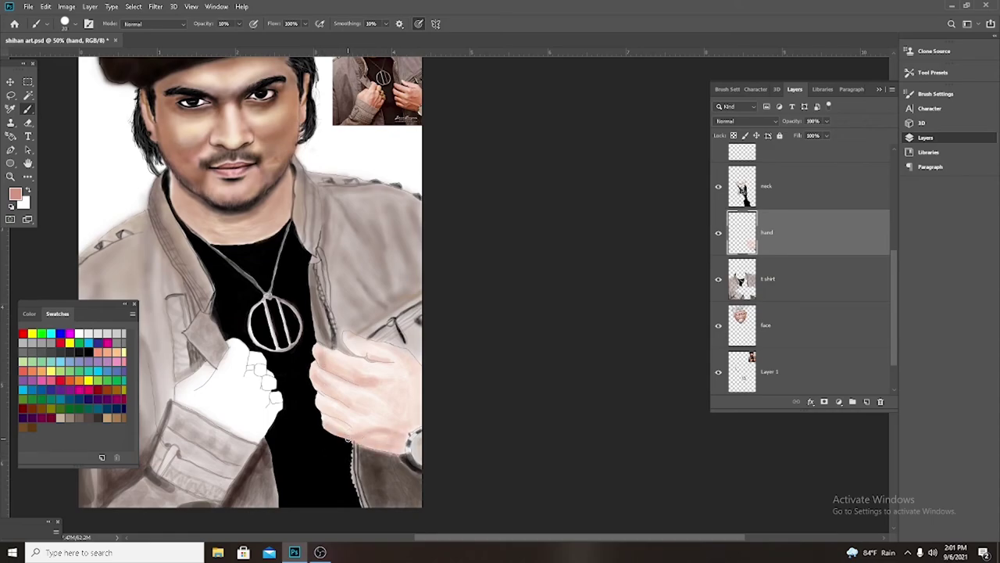
scroll(357, 438, "up", 3)
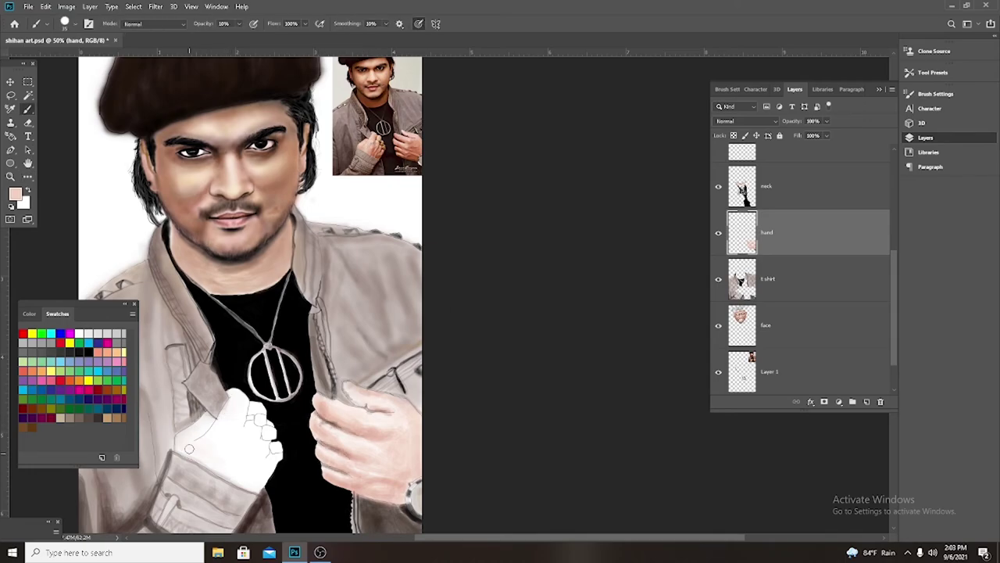
Paint pink and reddish-brown skin strokes over the left hand, then lower opacity to 2%.
left_click_drag(248, 405, 211, 461)
left_click_drag(235, 422, 195, 450)
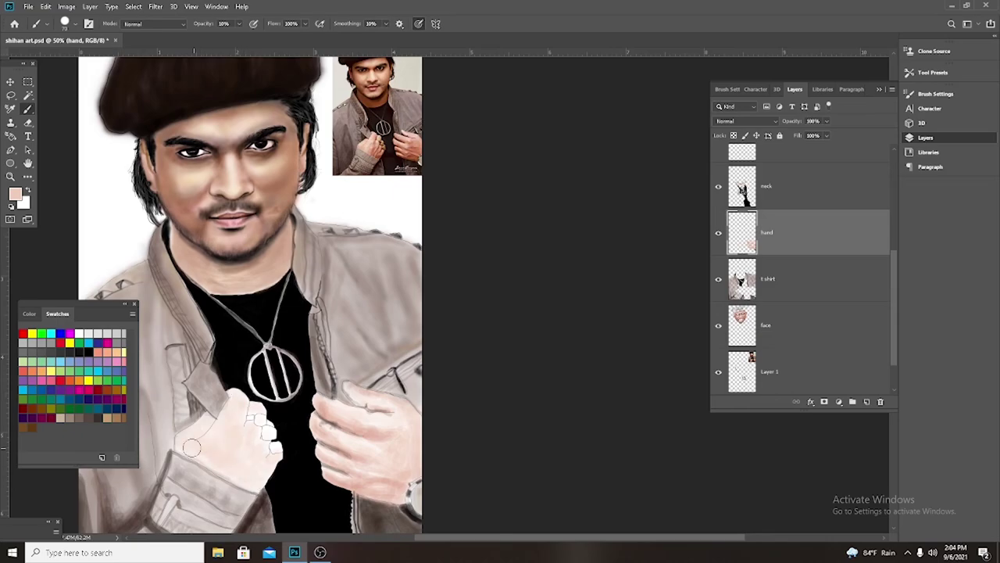
left_click(202, 428, "alt")
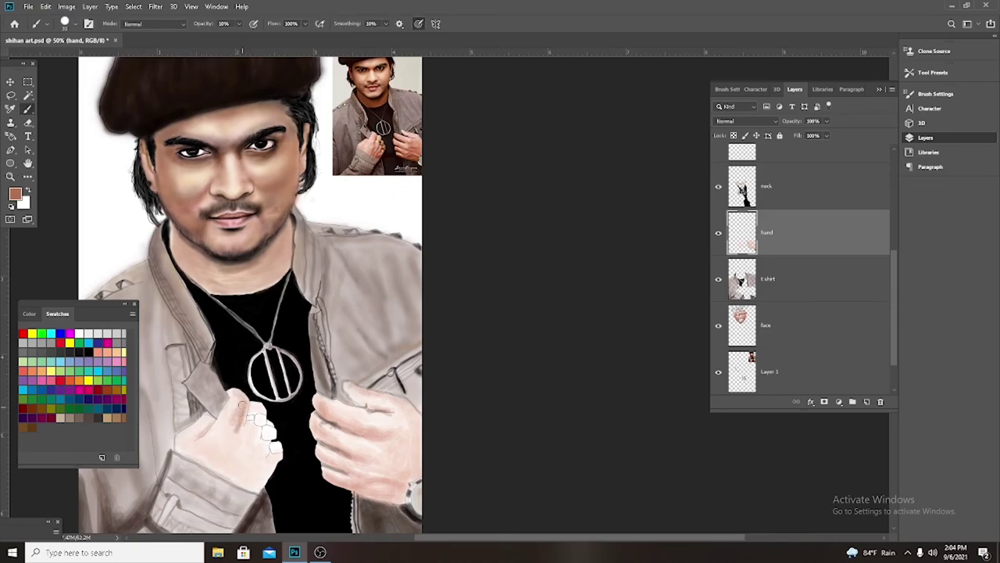
mouse_move(238, 460)
left_mouse_down()
mouse_move(235, 437)
mouse_move(193, 443)
left_mouse_up()
key("0")
key("2")
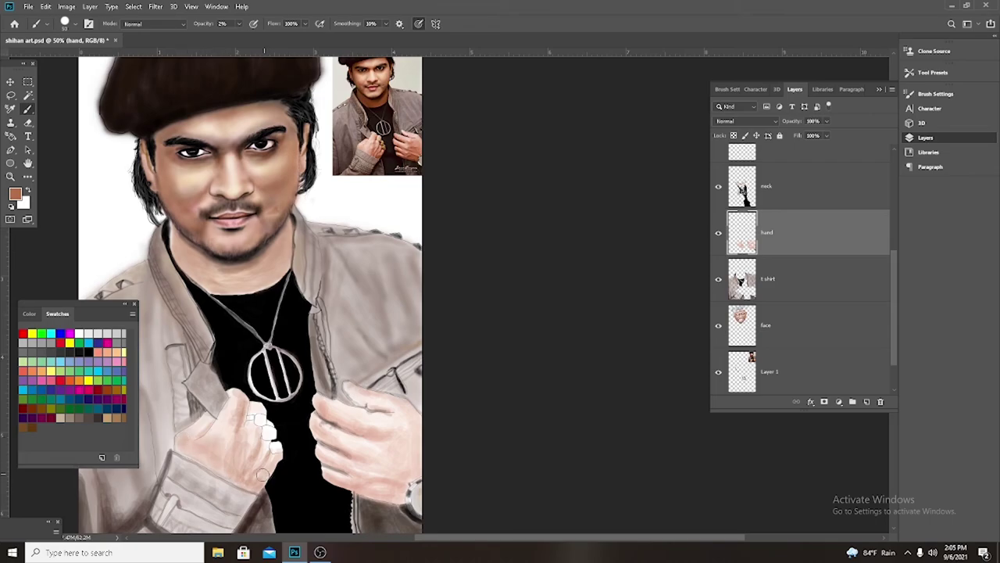
Paint the two upper rings tan at 19% brush opacity.
scroll(251, 478, "up", 3)
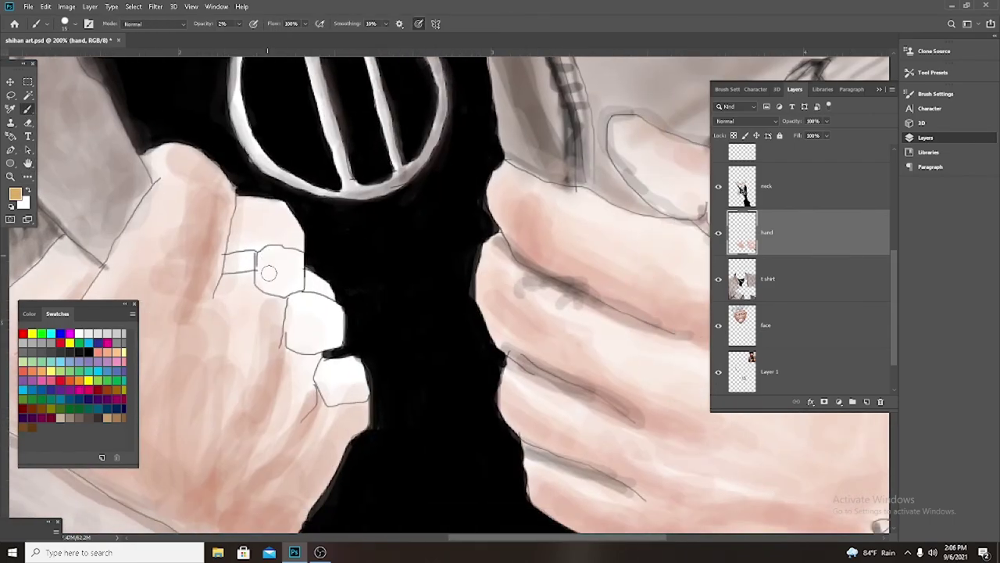
key("1")
key("9")
mouse_move(268, 272)
left_mouse_down()
mouse_move(277, 273)
mouse_move(239, 262)
mouse_move(317, 328)
mouse_move(321, 367)
mouse_move(344, 395)
mouse_move(285, 274)
left_mouse_up()
Shade the rings black and blend sampled pink skin around the top ring.
key("d")
left_click_drag(300, 309, 314, 332)
left_click_drag(258, 258, 227, 254)
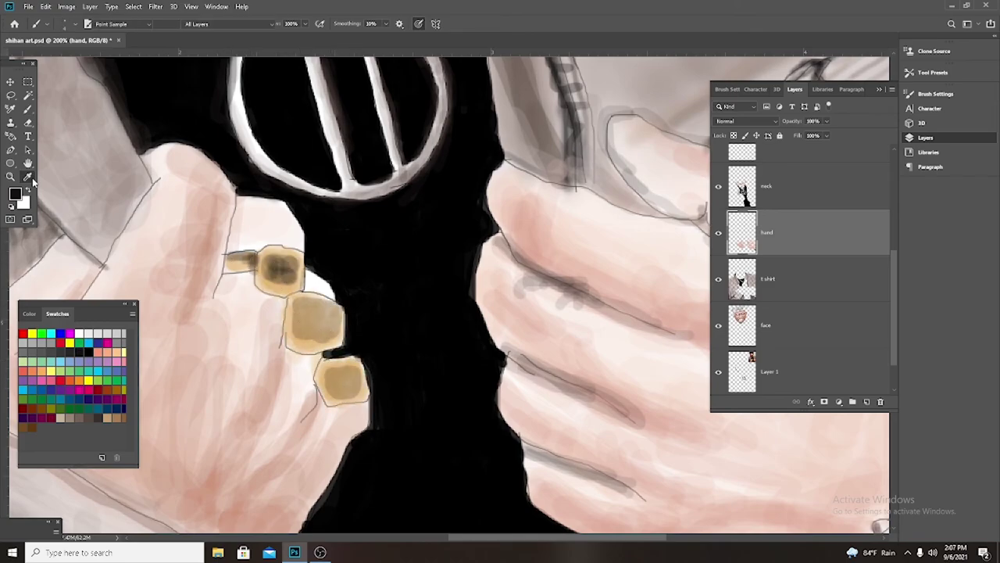
left_click_drag(309, 277, 332, 296)
left_click(295, 356, "alt")
left_click_drag(242, 251, 293, 203)
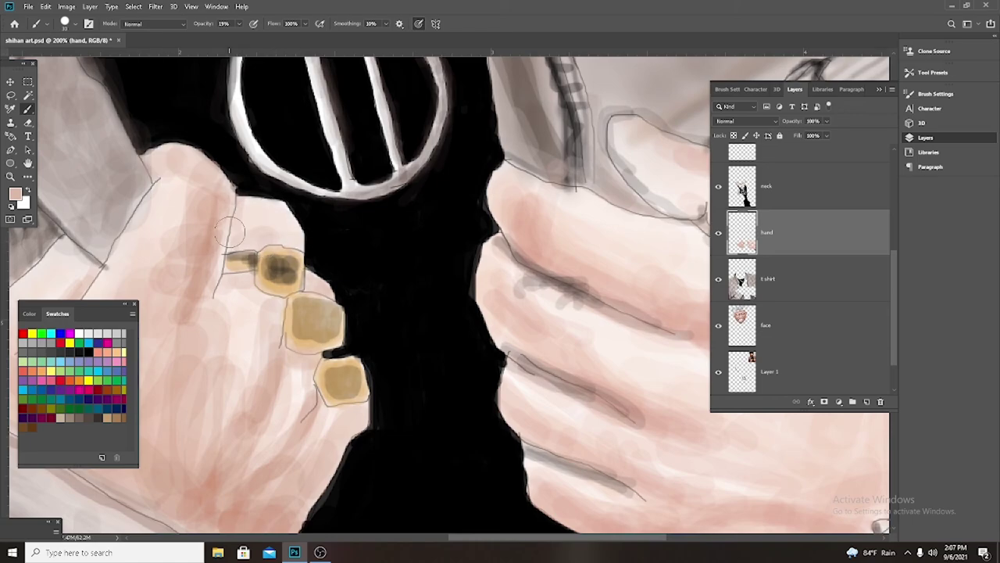
left_click_drag(234, 250, 297, 207)
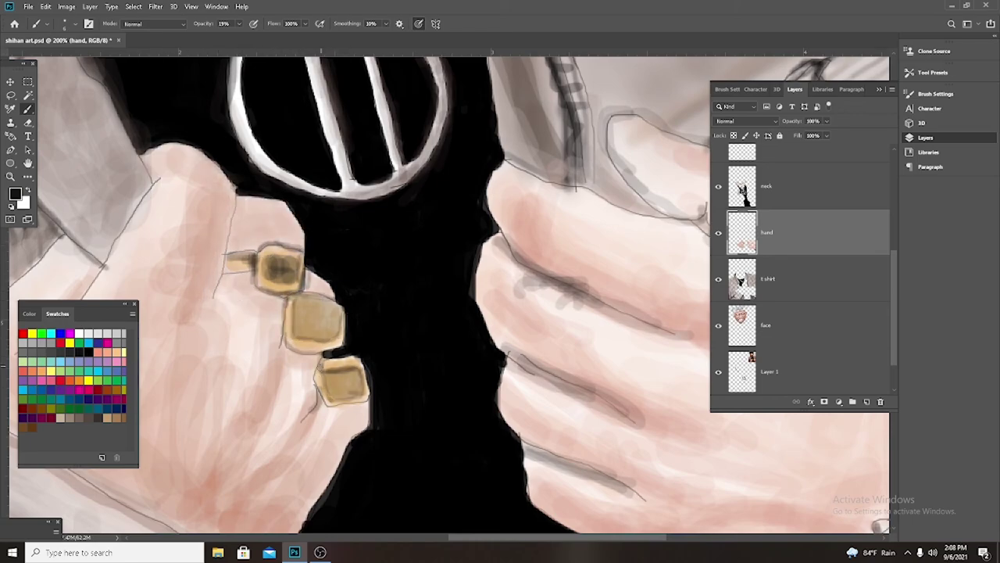
scroll(204, 288, "down", 3)
scroll(204, 287, "down", 3)
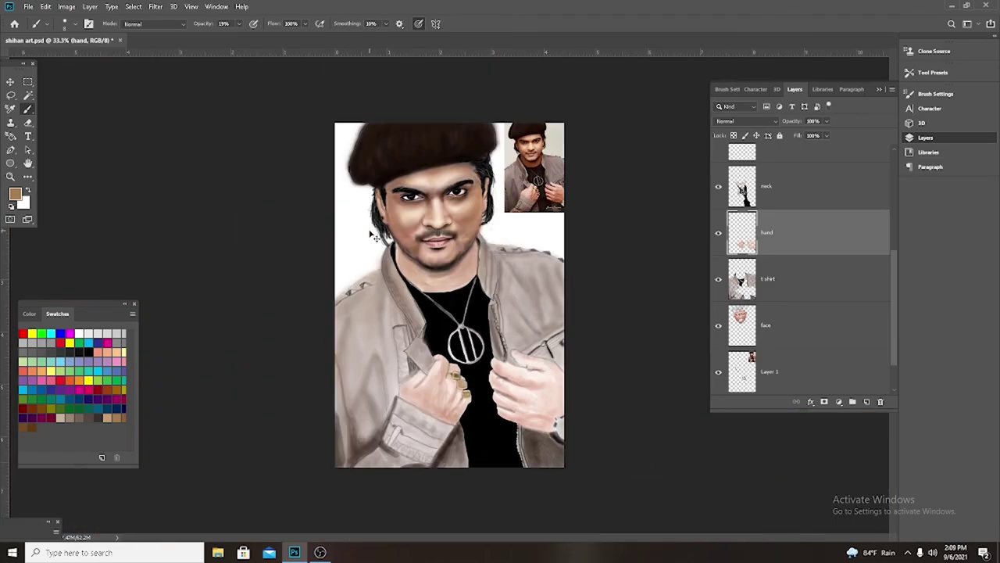
scroll(204, 288, "up", 1)
left_click_drag(203, 288, 65, 274)
left_click(449, 397, "alt")
key("0")
key("2")
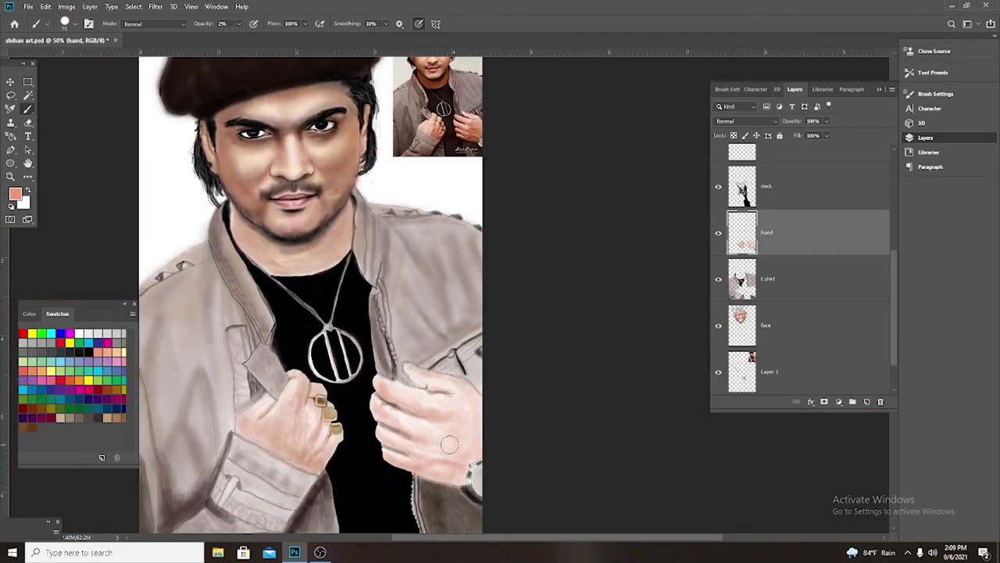
key("5")
key("2")
scroll(422, 368, "down", 1)
left_click(417, 344, "alt")
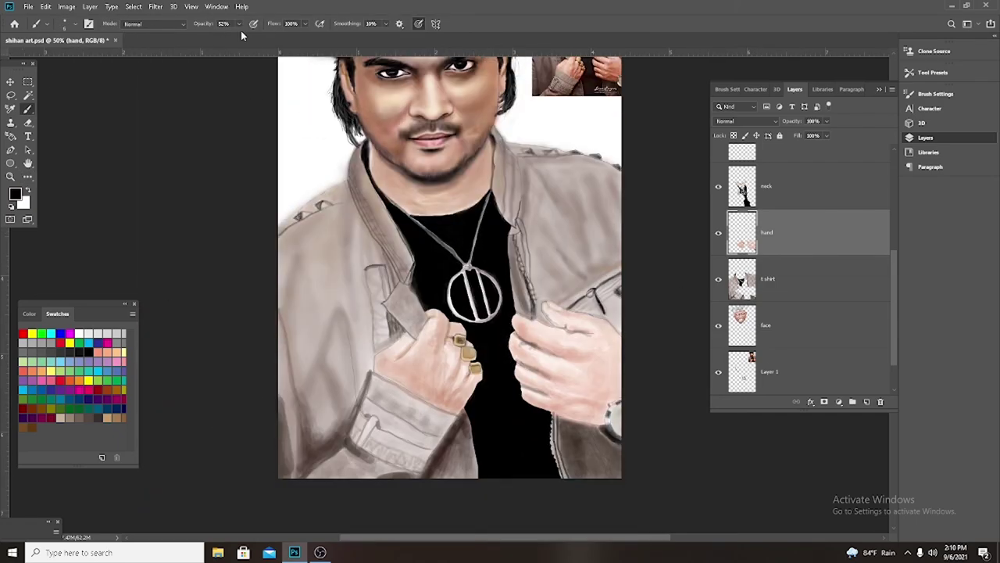
key("2")
key("1")
scroll(419, 401, "down", 1)
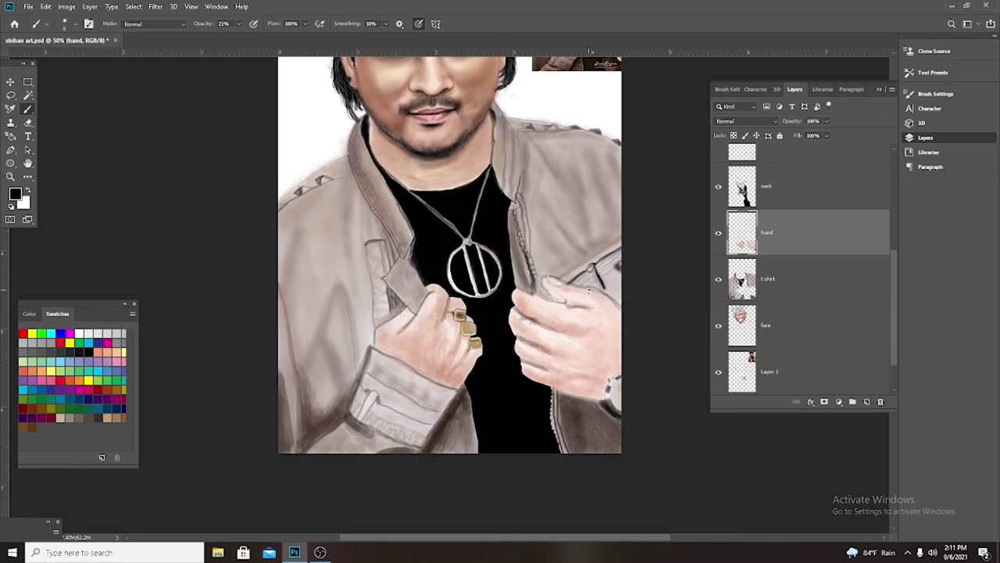
scroll(590, 290, "down", 1)
scroll(579, 313, "down", 1)
scroll(547, 351, "up", 3)
scroll(541, 377, "up", 1)
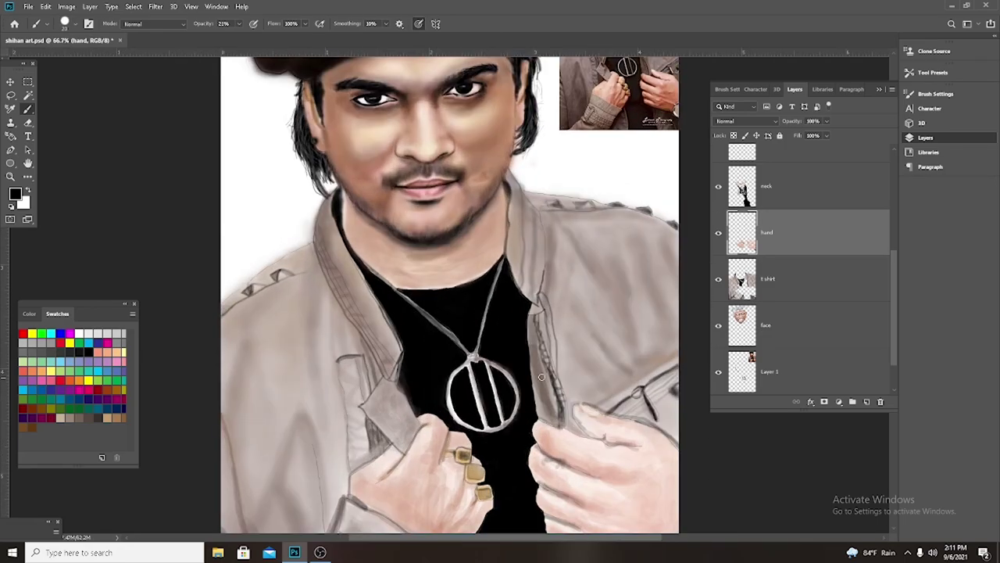
key("alt+bracketright")
Sample the neck skin tone, show the Layers panel and shrink the brush.
left_click(457, 281, "alt")
scroll(457, 282, "up", 4)
key("F5")
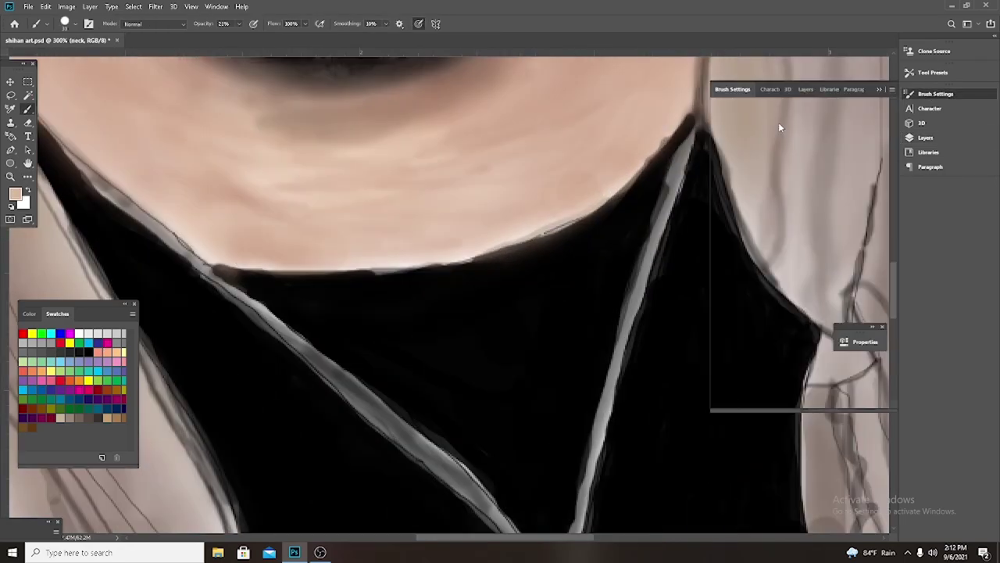
key("F5")
key("F7")
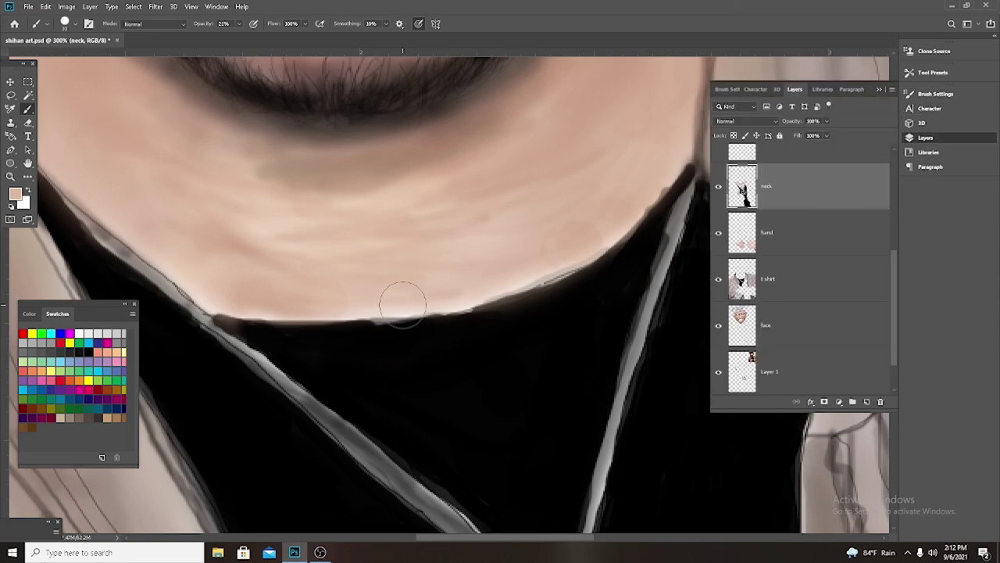
key("bracketleft")
key("bracketleft")
key("bracketleft")
Set brush opacity to 52% and sample the neck and T-shirt colours, then select Layer 1.
key("alt+bracketleft")
key("alt+bracketleft")
left_click(527, 301, "alt")
key("5")
key("2")
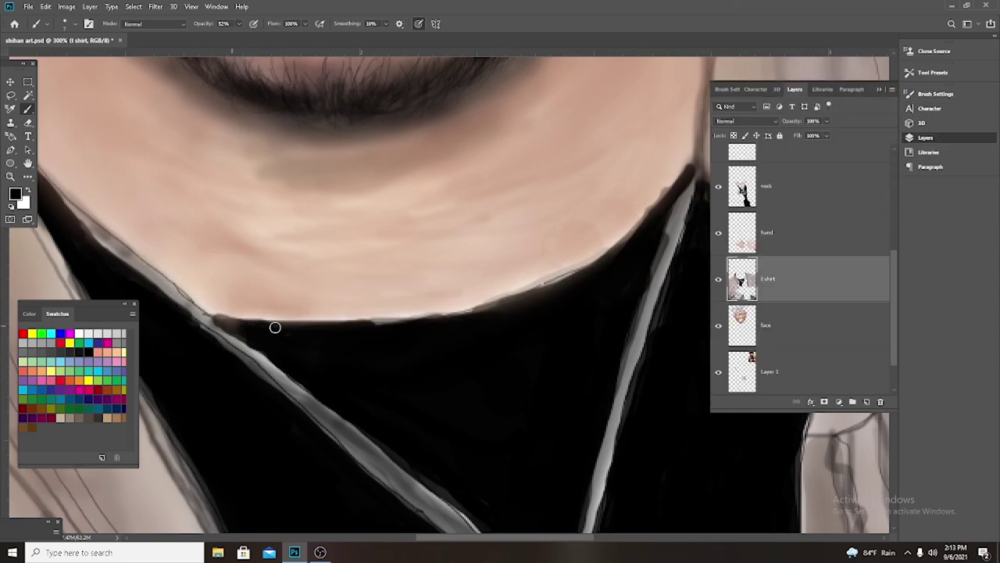
key("alt+bracketright")
key("alt+bracketright")
left_click(451, 365, "alt")
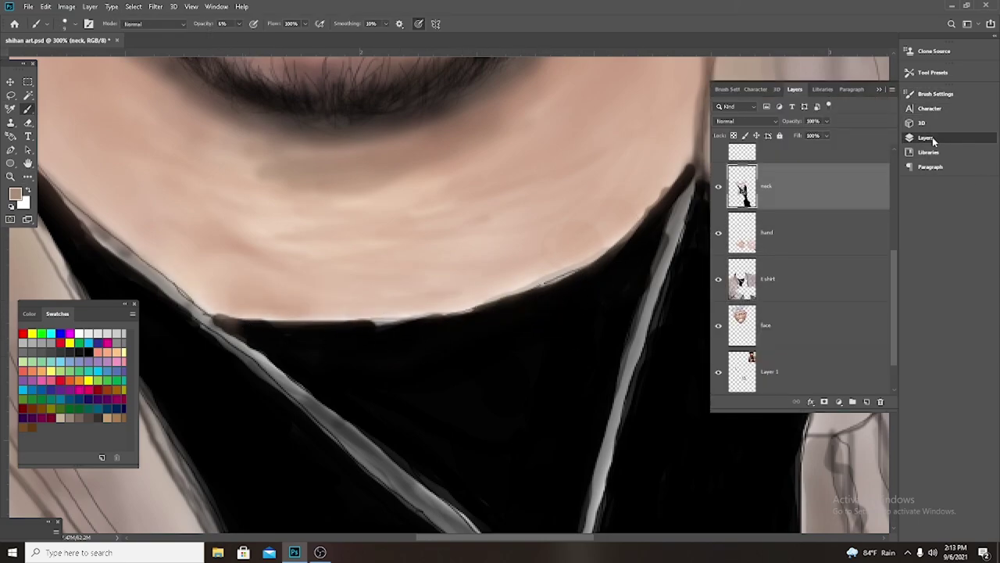
scroll(544, 281, "down", 6)
scroll(764, 247, "up", 3)
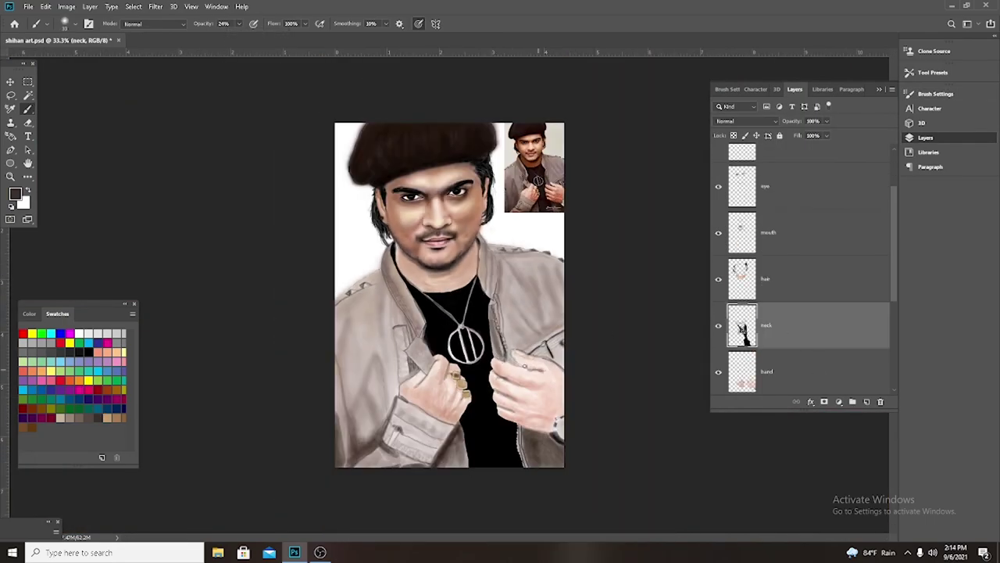
key("alt+bracketleft")
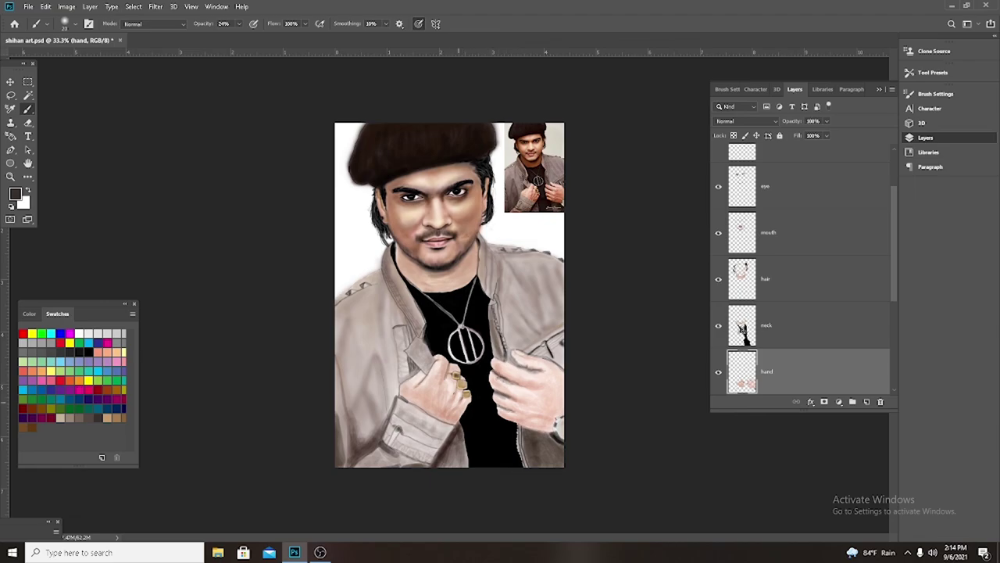
key("alt+bracketleft")
key("alt+bracketleft")
key("alt+bracketleft")
Delete the reference-photo Layer 1, inspect the portrait at 100%, then zoom out to 33.3%.
left_click(880, 402)
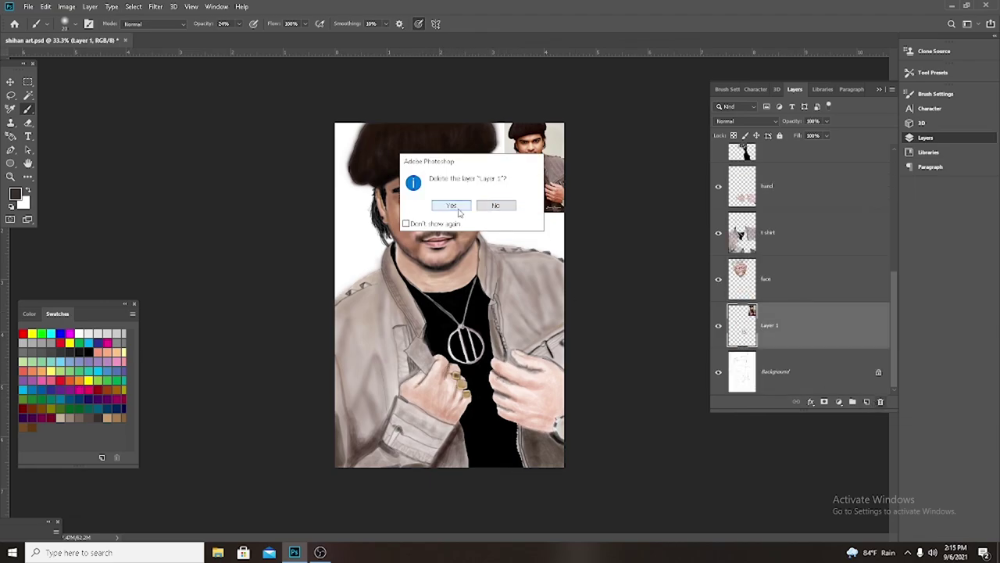
left_click(453, 204)
key("v")
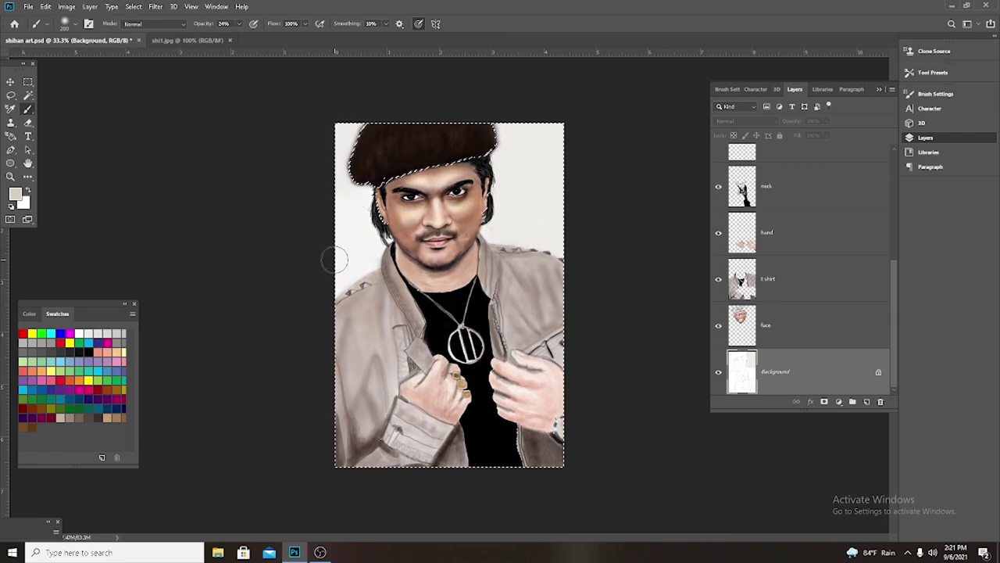
key("ctrl+1")
key("ctrl+minus")
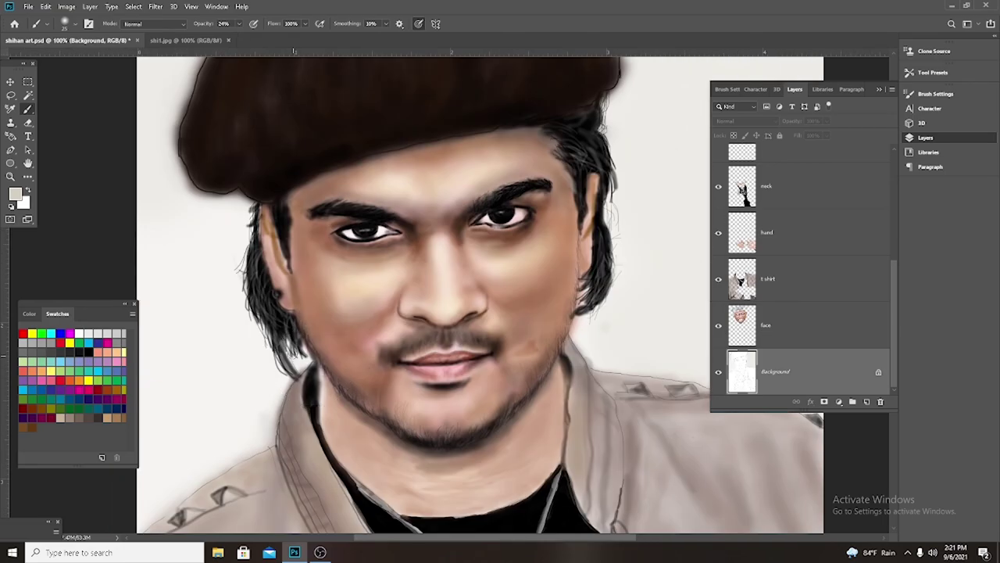
key("ctrl+minus")
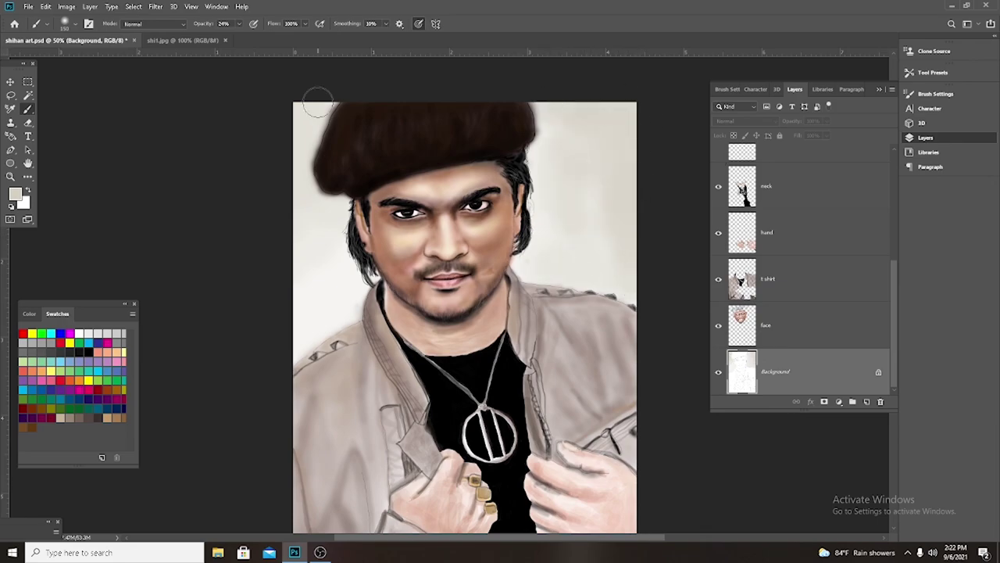
key("ctrl+minus")
Type the signature 'shihan' at 18 pt beside the hat.
key("t")
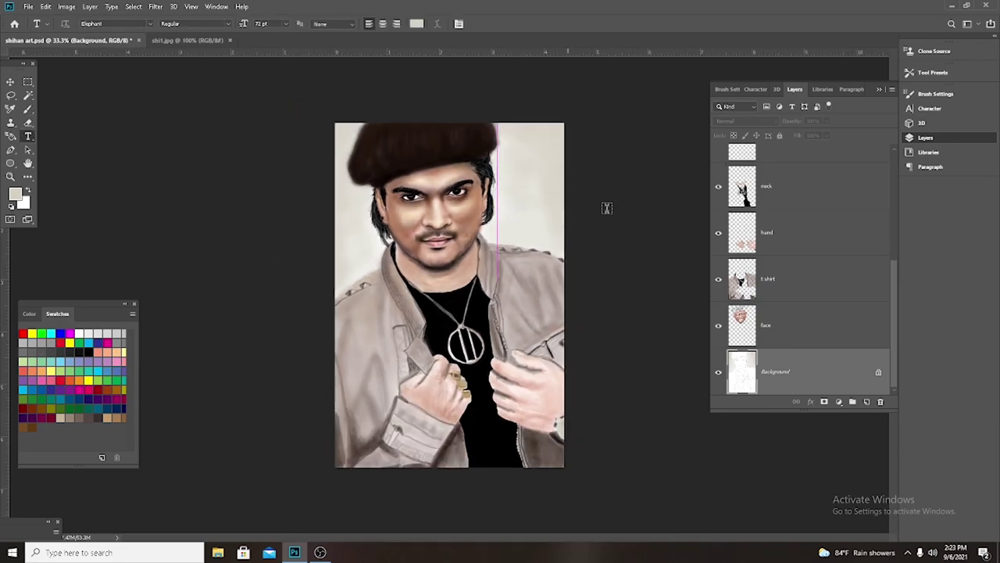
left_click(606, 208)
key("ctrl+plus")
left_click(461, 205)
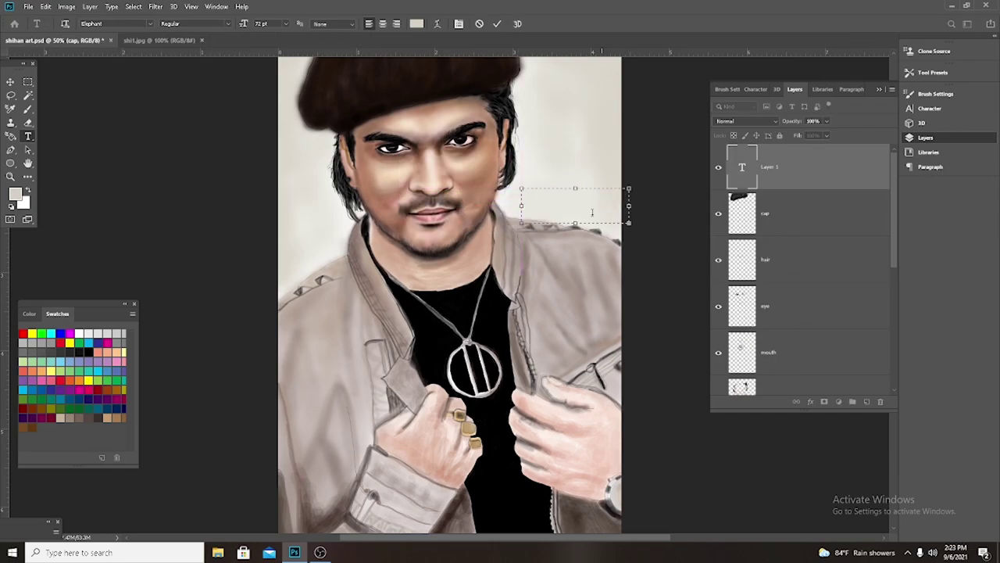
left_click(543, 171)
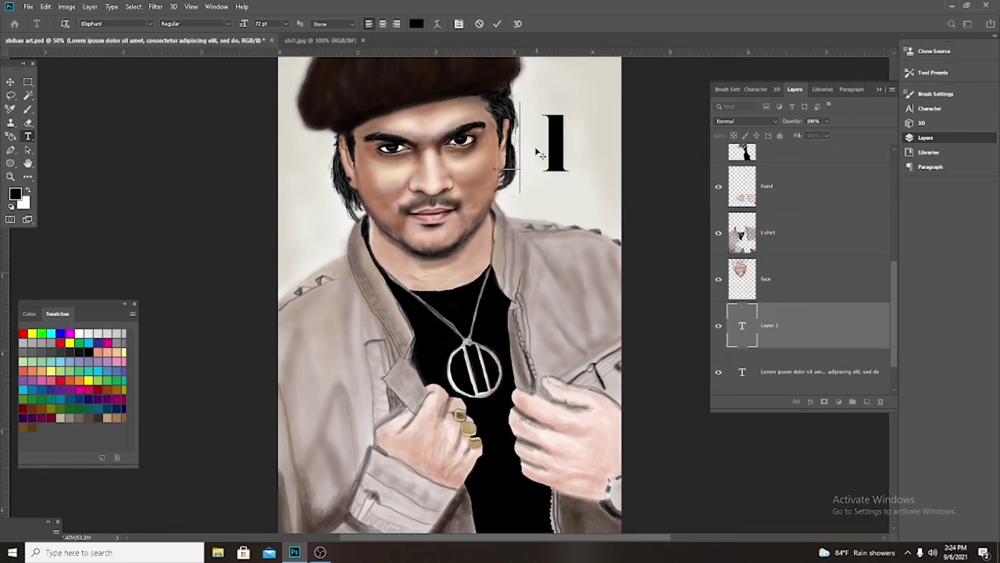
type("shi")
key("ctrl+a")
left_click(269, 24)
left_click(267, 110)
type("ha")
type("n")
Commit the signature, then move it into the top-right corner.
key("ctrl+Return")
key("ctrl+t")
left_click_drag(610, 157, 595, 67)
key("Return")
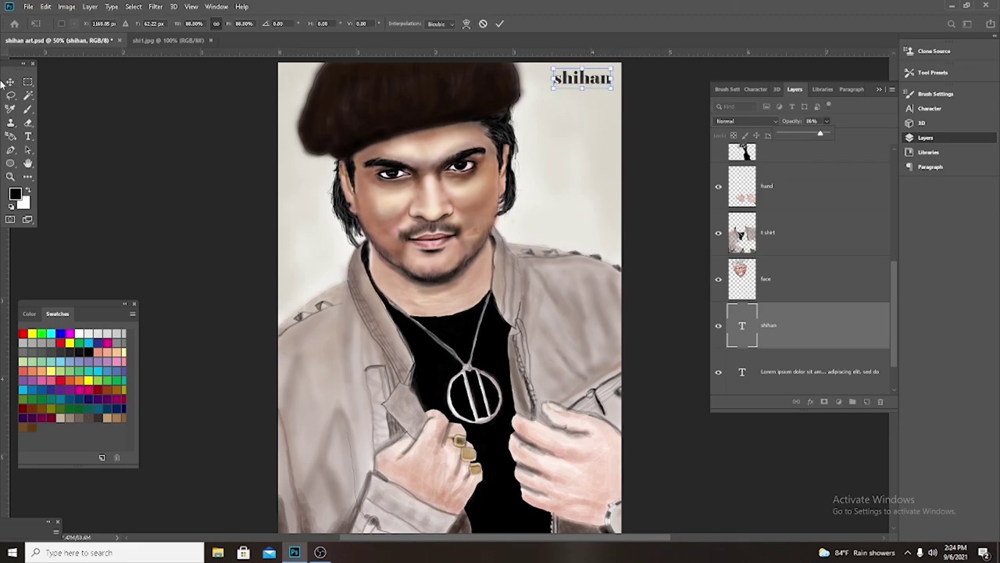